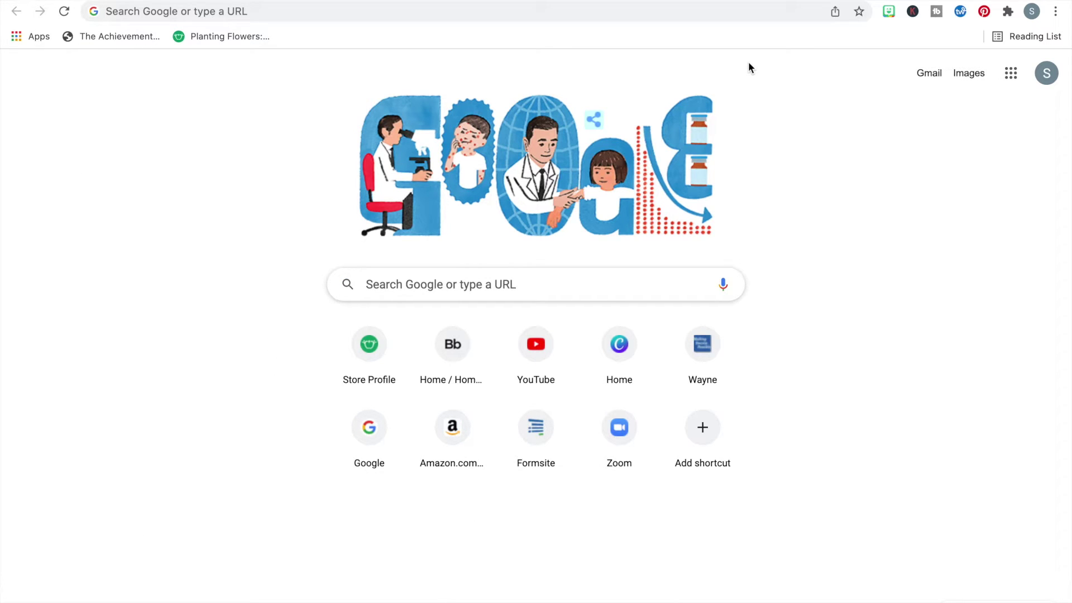
Step: Create a new blank Google Slides presentation from the apps grid
{"action": "left_click", "coordinate": [1011, 73]}
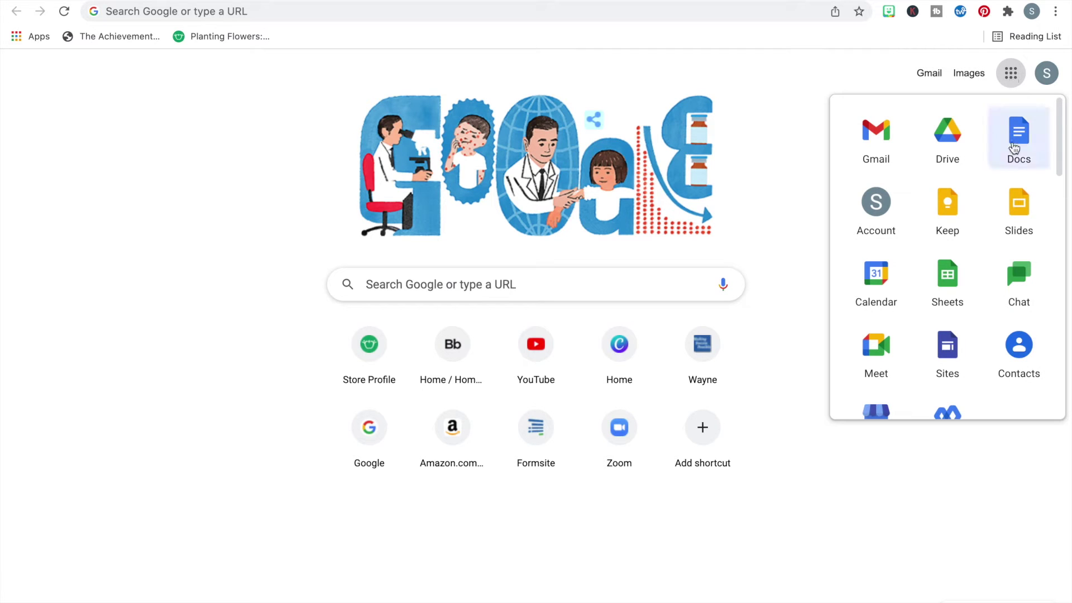
{"action": "left_click", "coordinate": [1019, 207]}
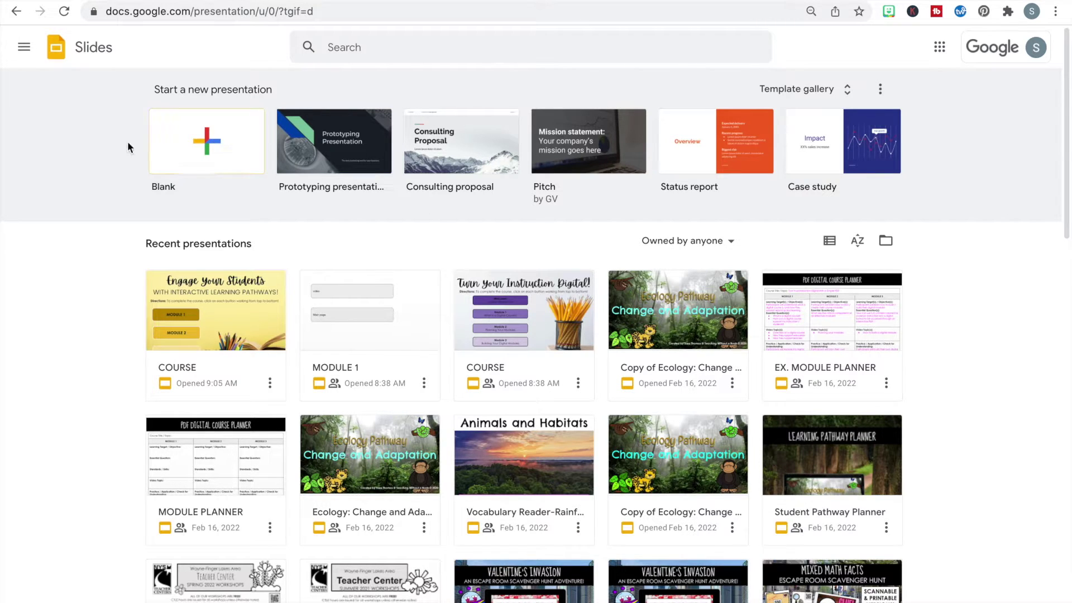
{"action": "left_click", "coordinate": [203, 142]}
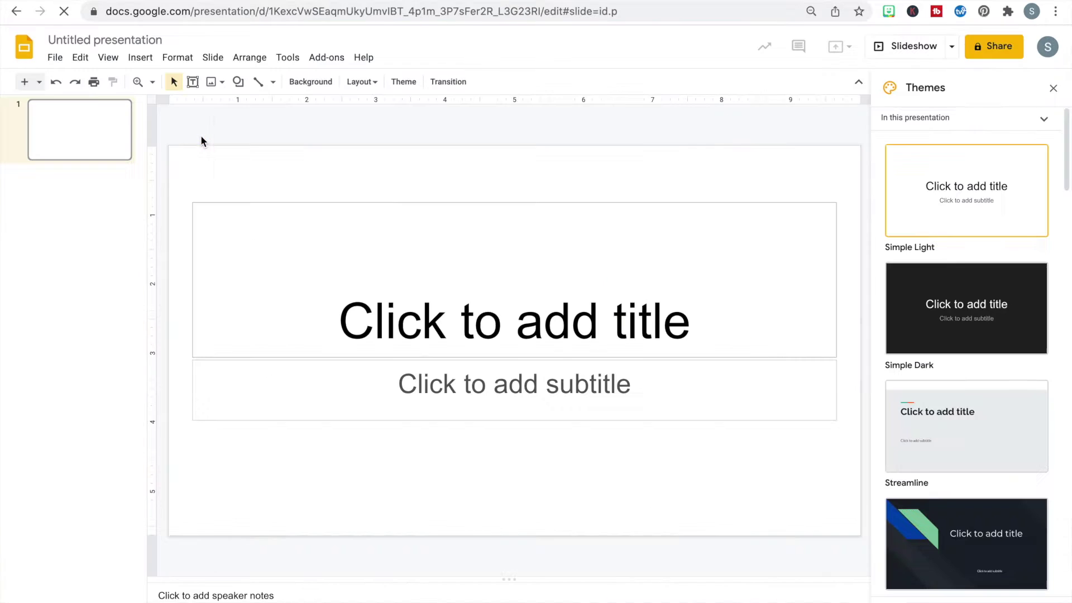
Step: Delete the title and subtitle placeholders and close the Themes panel
{"action": "left_click", "coordinate": [247, 414], "text": "shift"}
{"action": "key", "text": "Delete"}
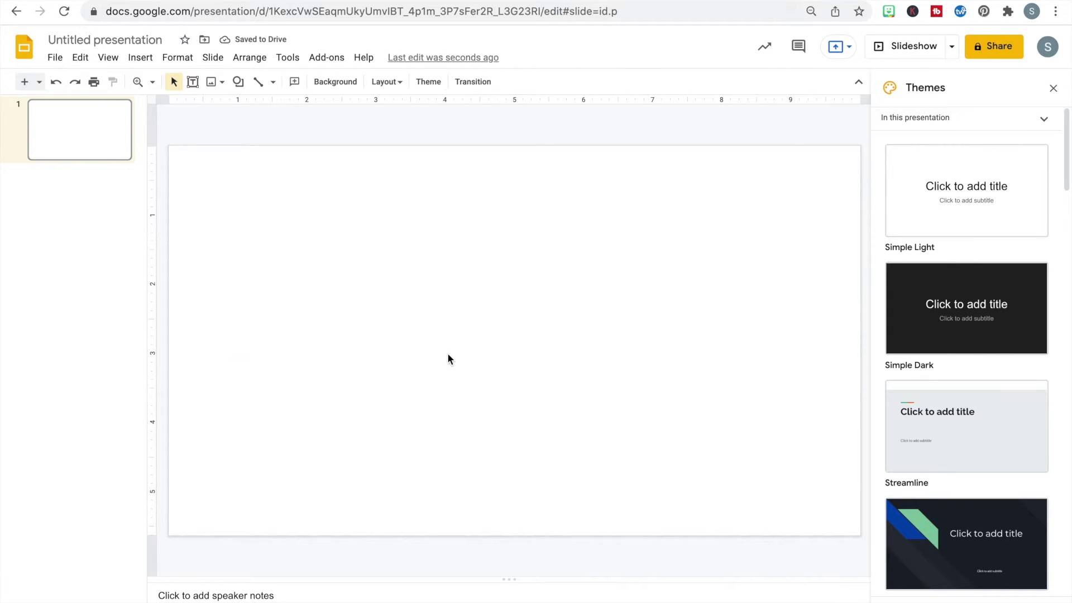
{"action": "left_click", "coordinate": [1054, 88]}
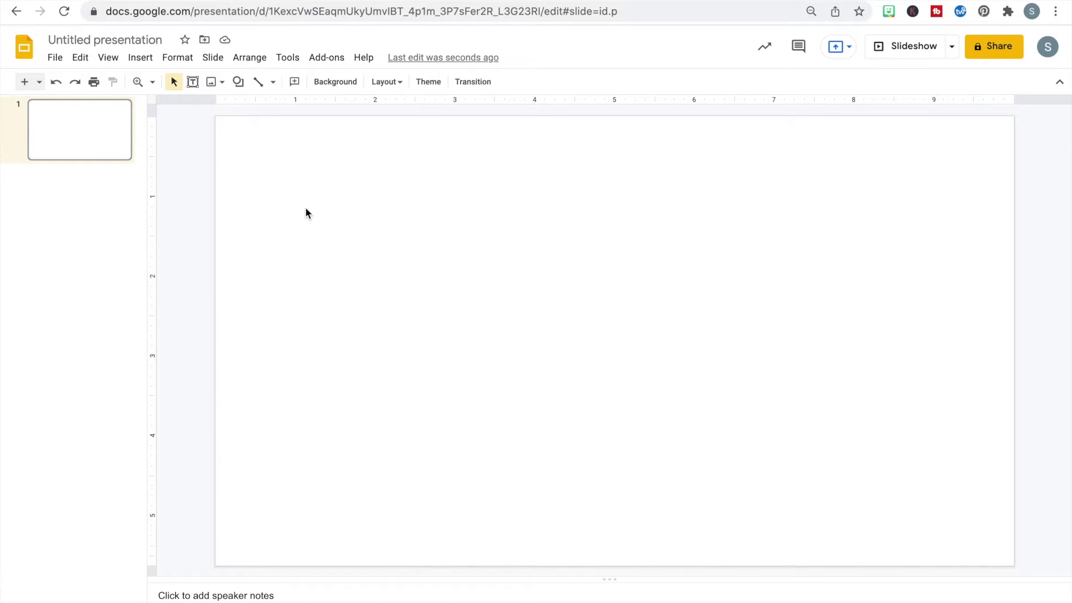
Step: In Page setup, change the slide size to Standard 4:3 and apply it
{"action": "left_click", "coordinate": [53, 58]}
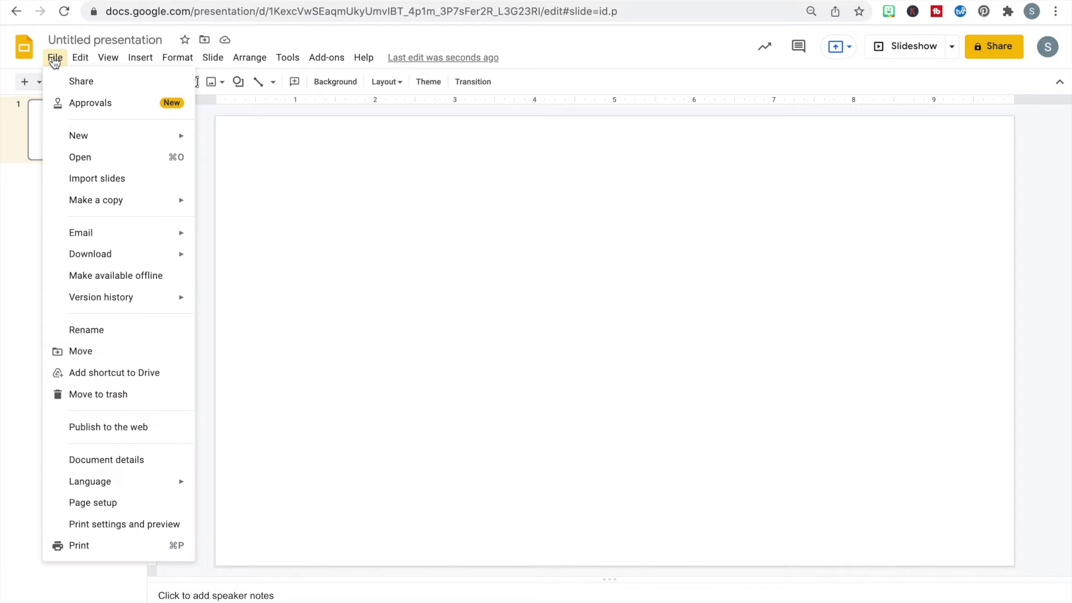
{"action": "left_click", "coordinate": [73, 502]}
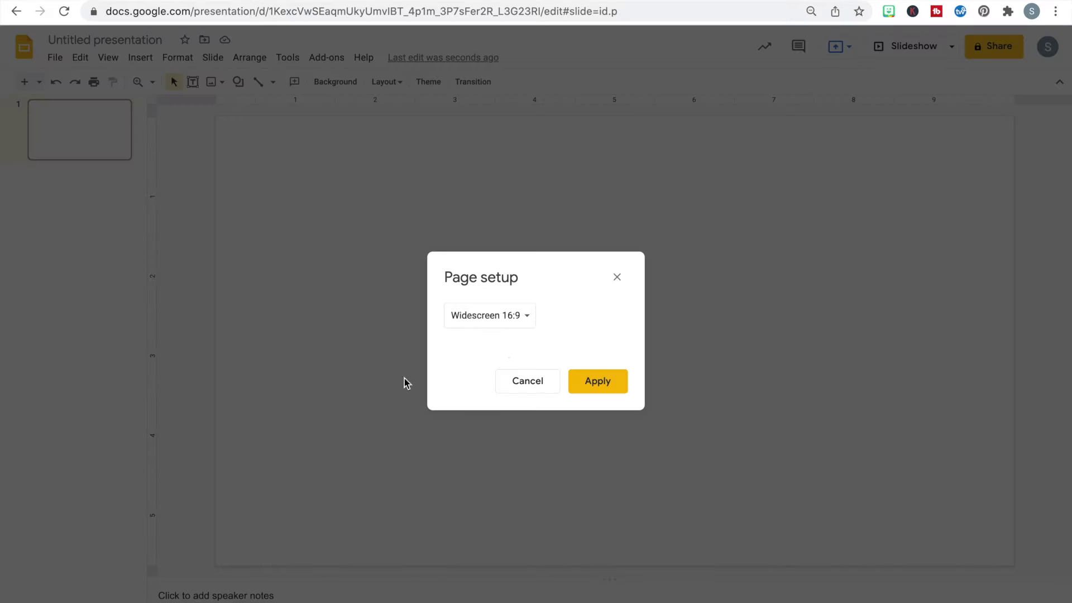
{"action": "left_click", "coordinate": [525, 318]}
{"action": "left_click", "coordinate": [515, 296]}
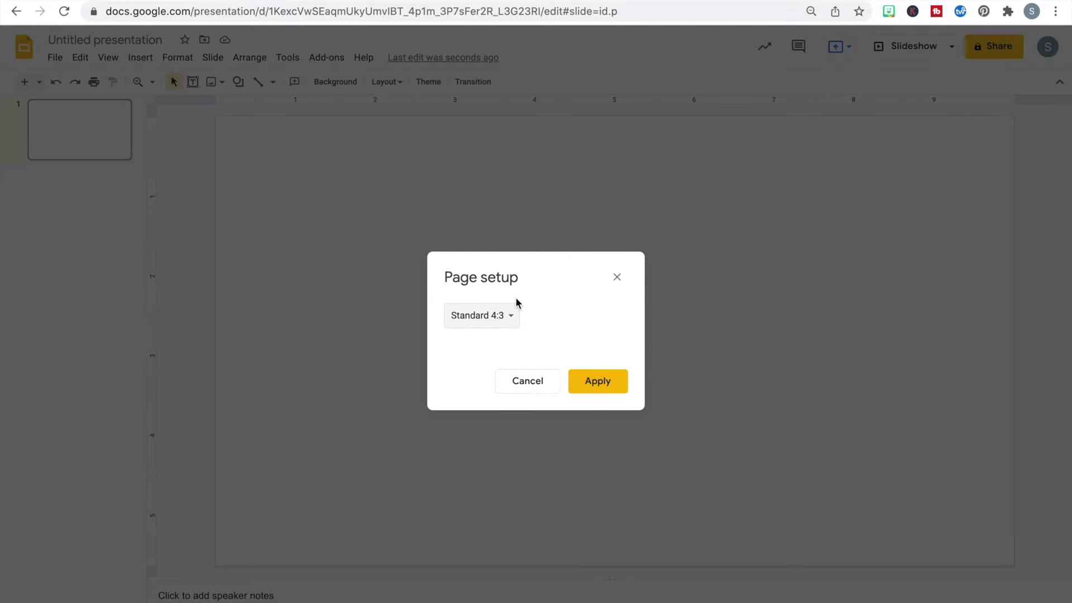
{"action": "left_click", "coordinate": [593, 387]}
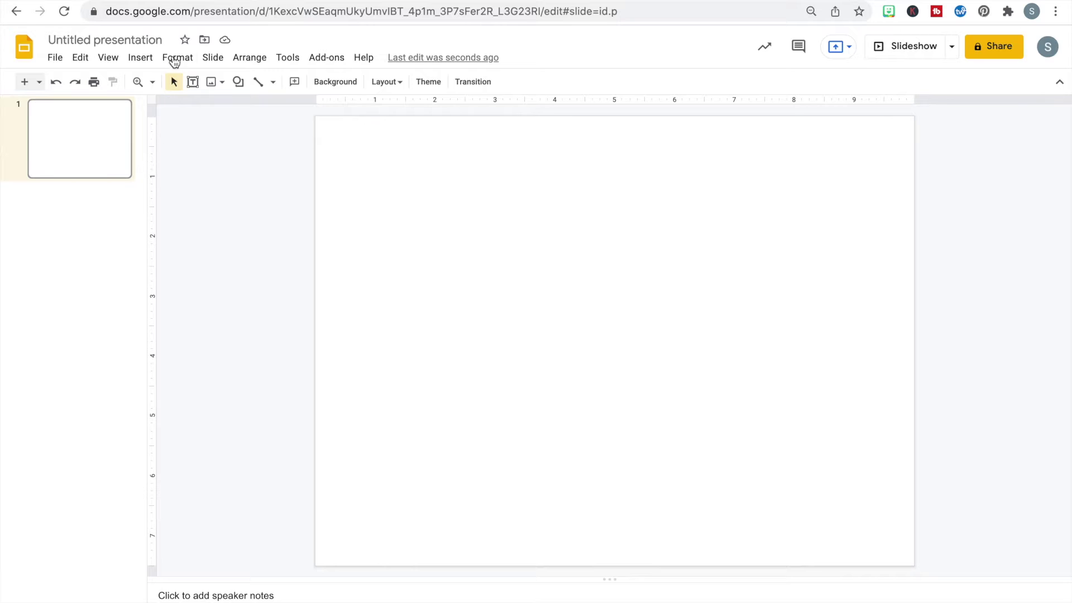
Step: Rename the presentation to 'Interactive Pathways Course' and select slide 1
{"action": "left_click", "coordinate": [162, 40]}
{"action": "type", "text": "Intera"}
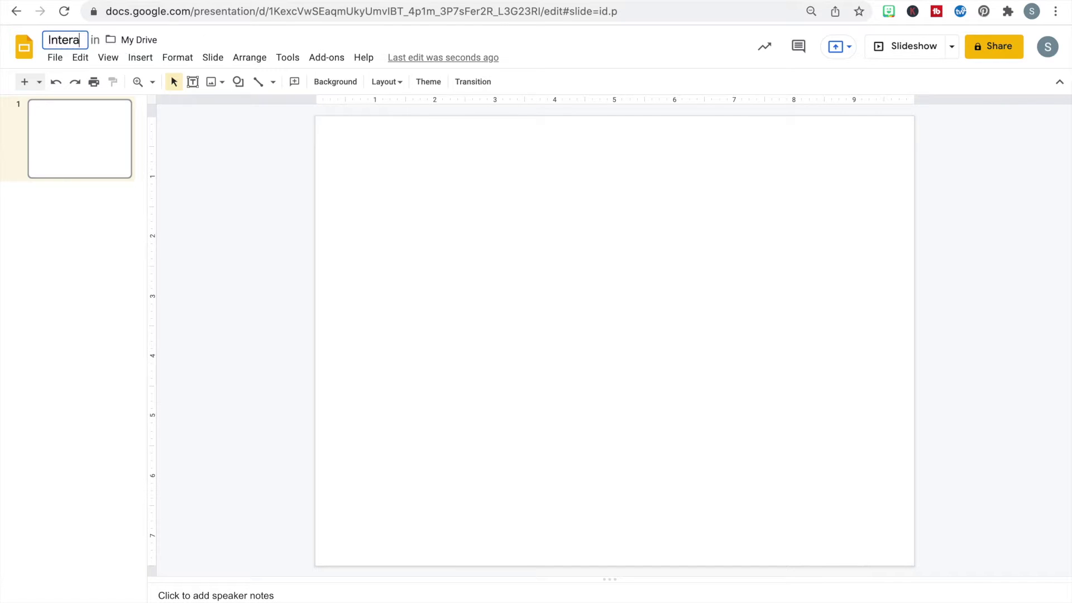
{"action": "type", "text": "ctive Pathways Course"}
{"action": "left_click", "coordinate": [79, 261]}
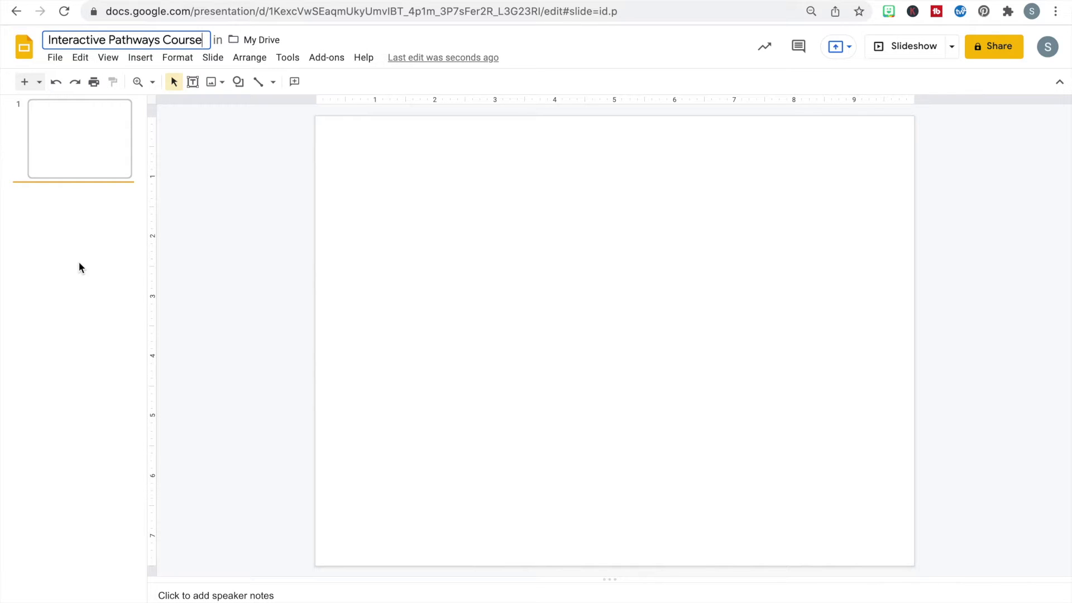
{"action": "left_click", "coordinate": [79, 263]}
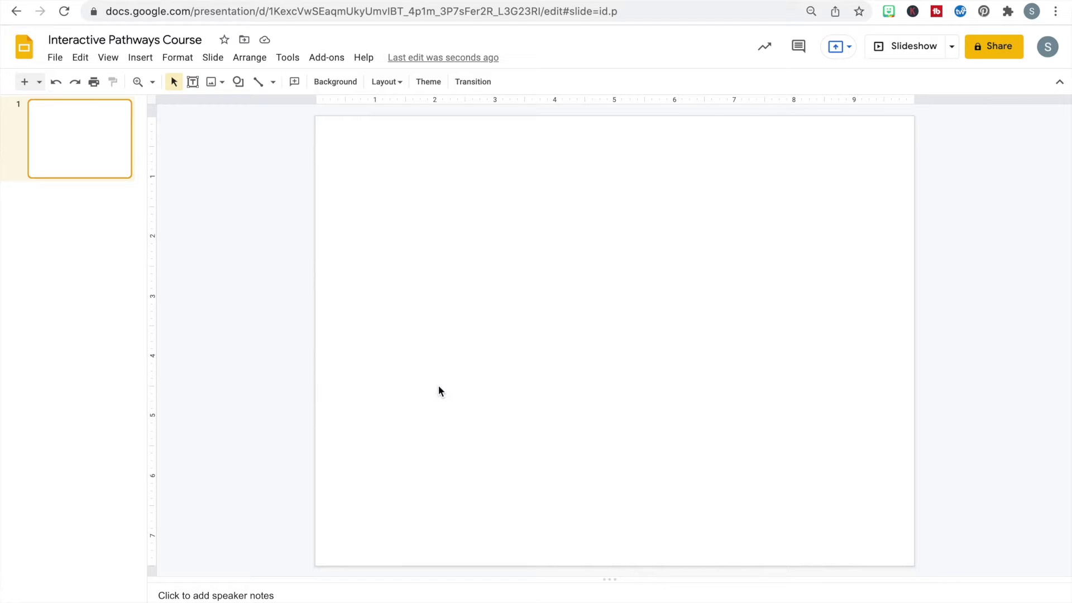
Step: Draw a text box across the top reading 'Module 1' in Century Gothic
{"action": "left_click", "coordinate": [193, 82]}
{"action": "left_click_drag", "start_coordinate": [340, 157], "coordinate": [913, 226]}
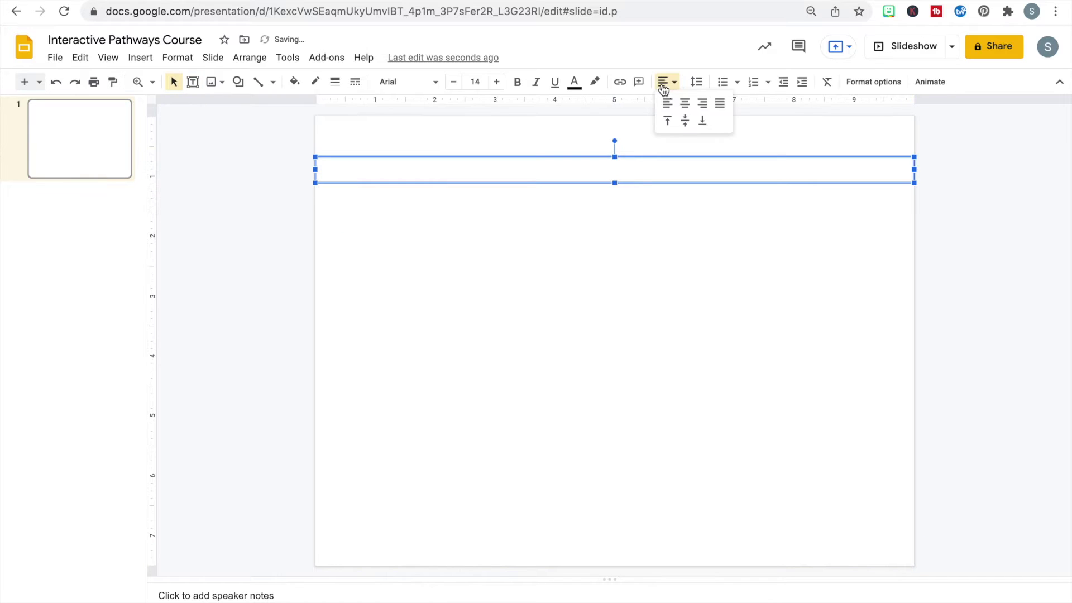
{"action": "type", "text": "Module 1"}
{"action": "key", "text": "super+a"}
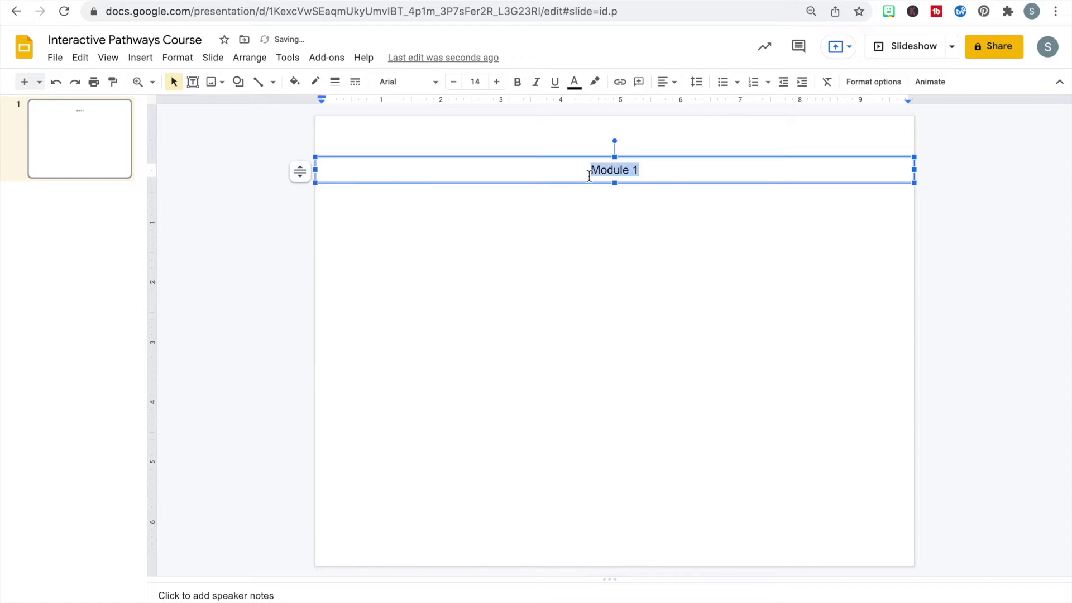
{"action": "left_click", "coordinate": [434, 84]}
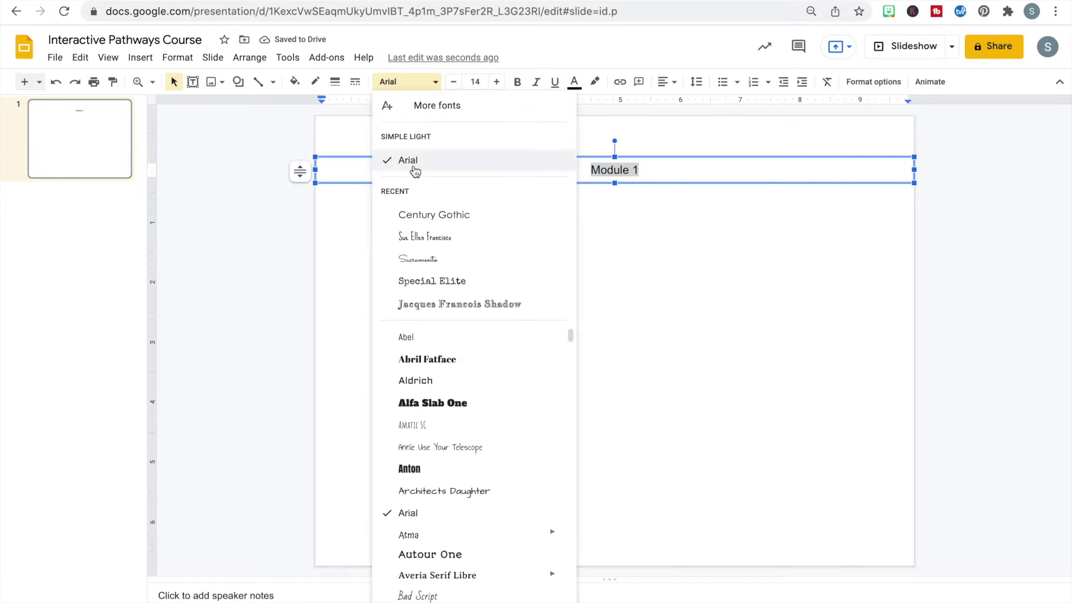
{"action": "left_click", "coordinate": [415, 216]}
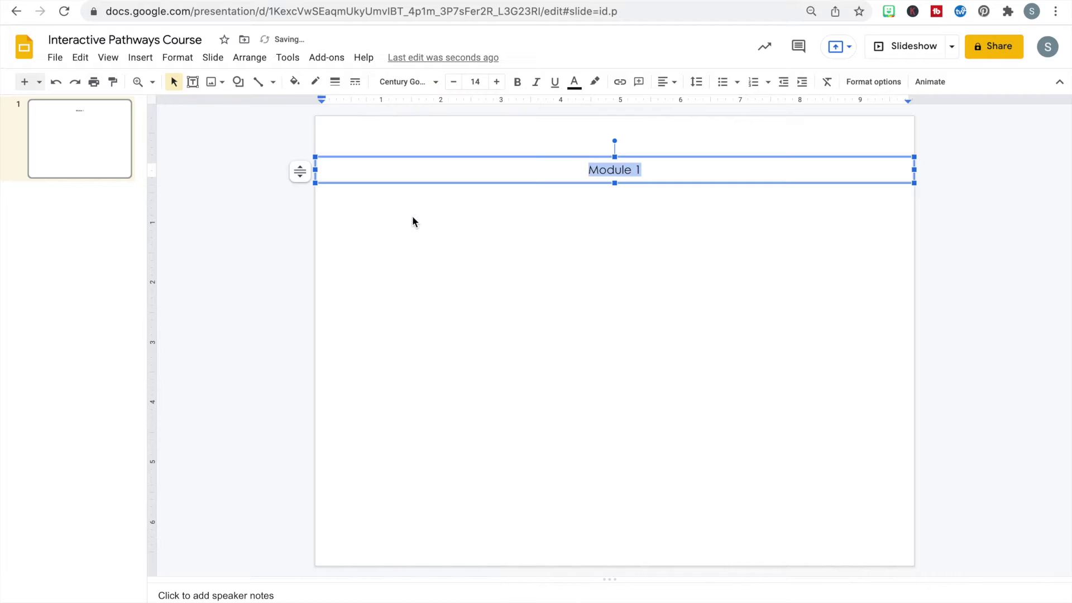
{"action": "left_click", "coordinate": [533, 257]}
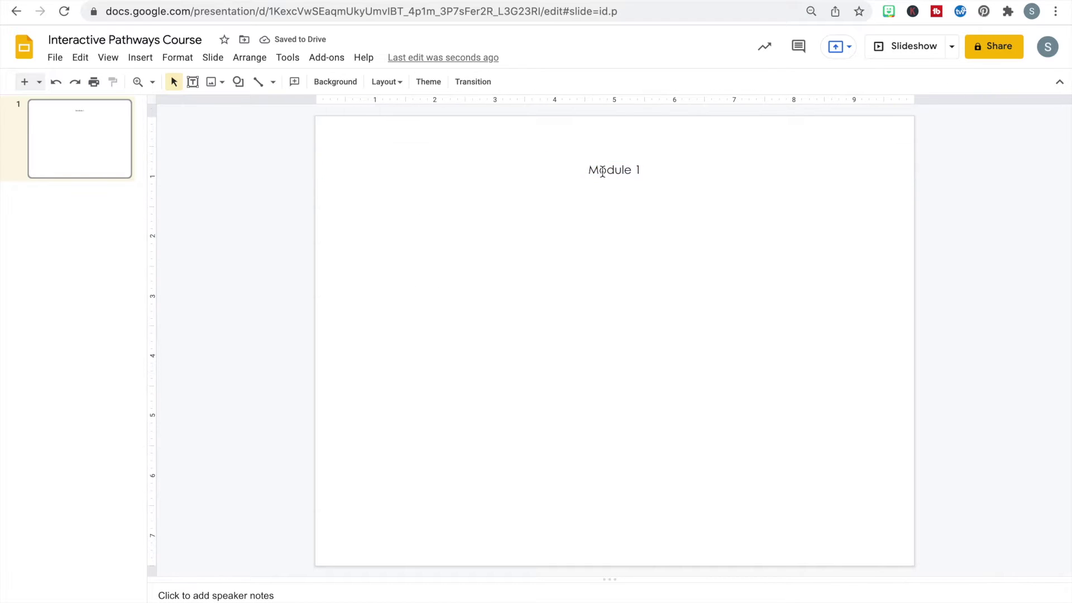
Step: Set the 'Module 1' heading text to font size 40
{"action": "left_click", "coordinate": [600, 170]}
{"action": "left_click_drag", "start_coordinate": [655, 172], "coordinate": [588, 169]}
{"action": "left_click", "coordinate": [476, 82]}
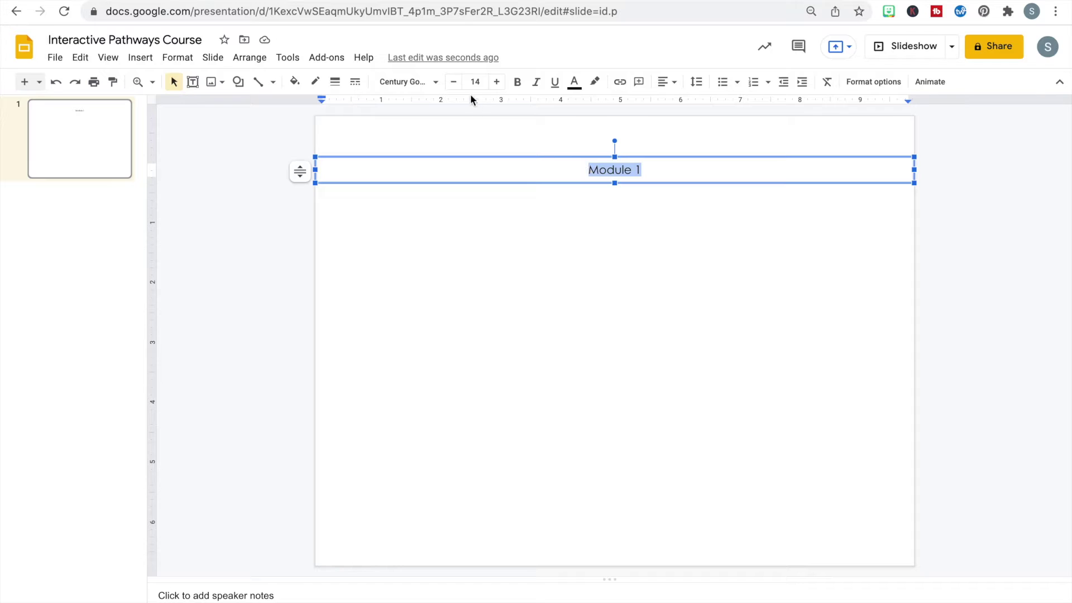
{"action": "type", "text": "40"}
{"action": "key", "text": "Return"}
{"action": "left_click", "coordinate": [560, 261]}
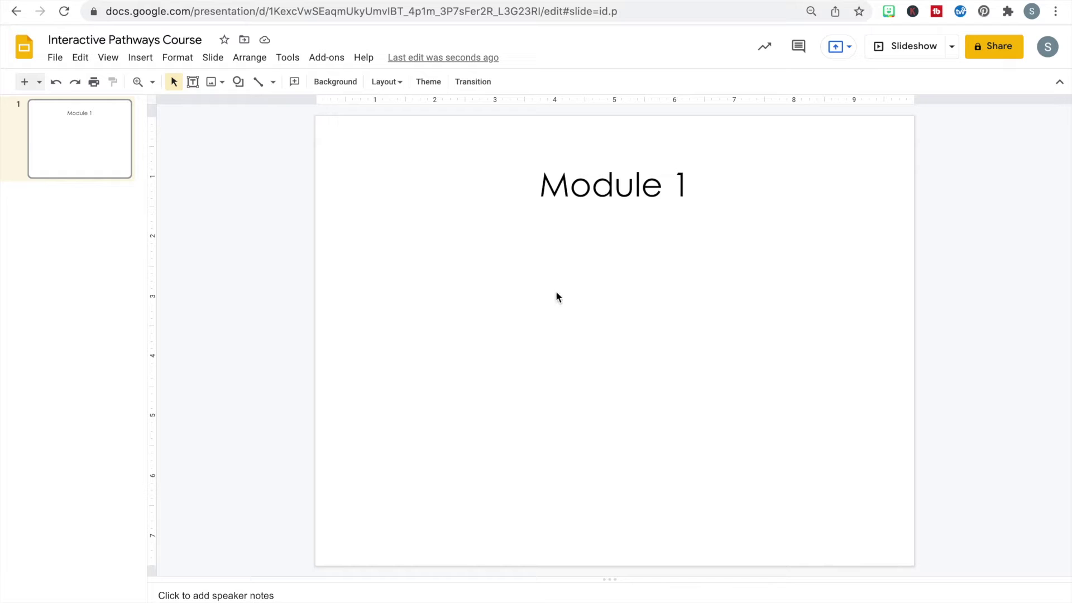
Step: Draw a rounded rectangle below the heading with text centred horizontally and vertically
{"action": "left_click", "coordinate": [238, 81]}
{"action": "mouse_move", "coordinate": [241, 111]}
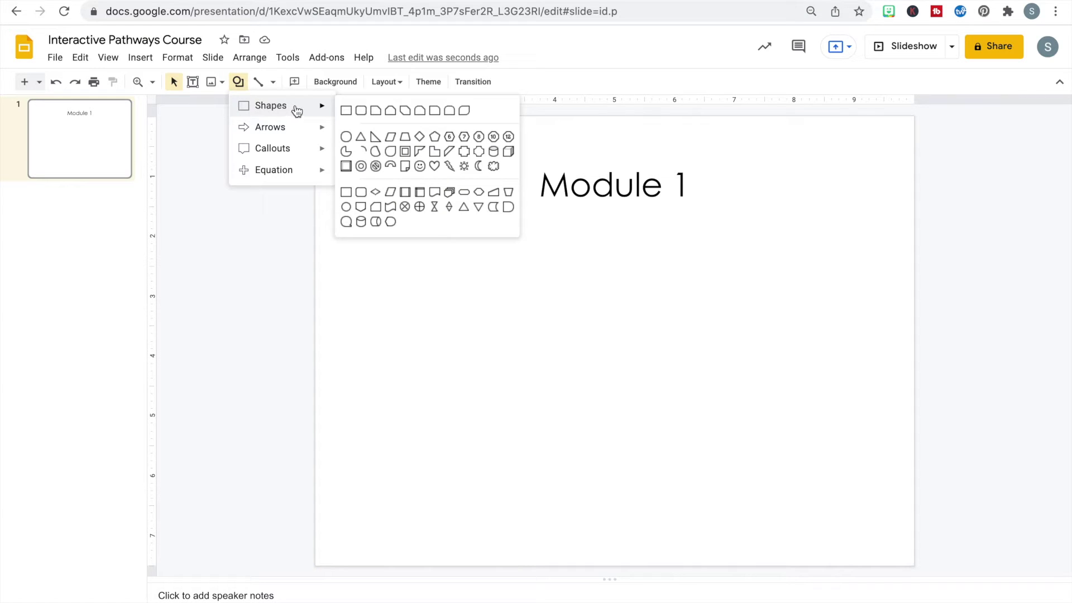
{"action": "left_click", "coordinate": [360, 110]}
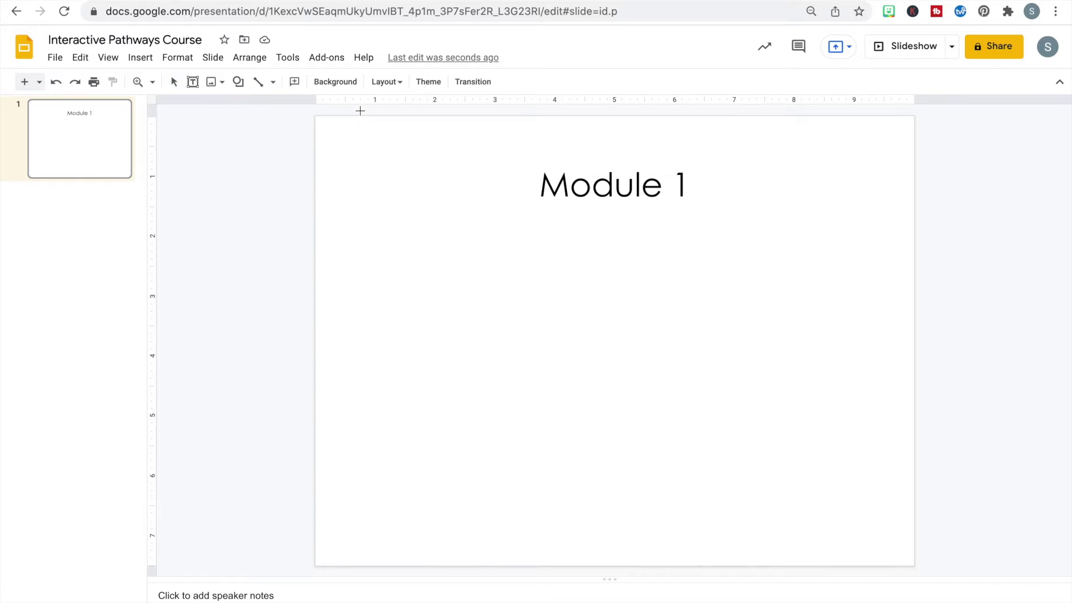
{"action": "left_click_drag", "start_coordinate": [421, 228], "coordinate": [783, 293]}
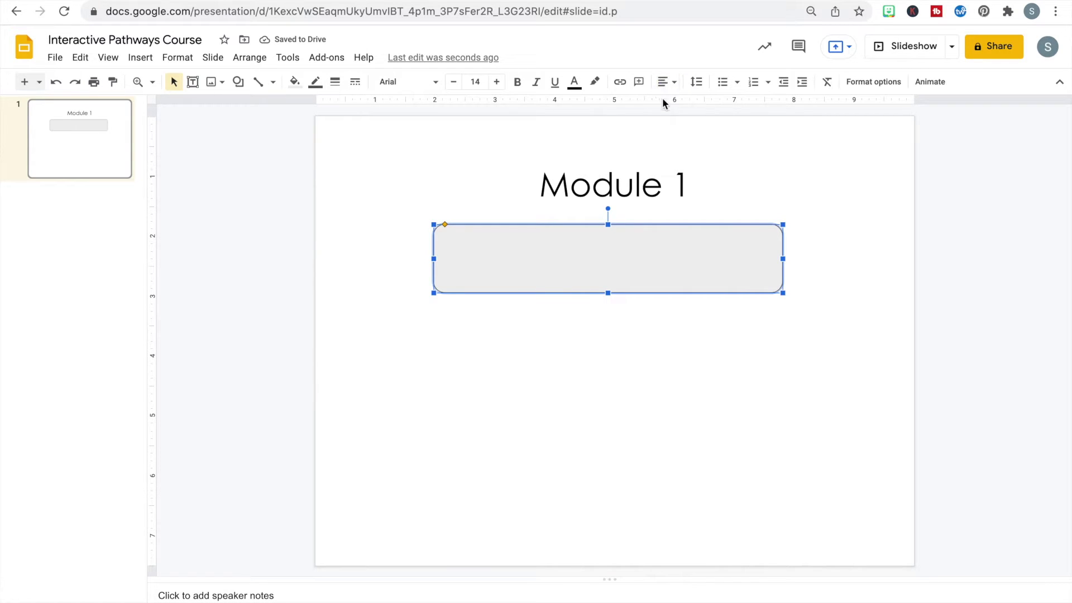
{"action": "left_click", "coordinate": [665, 84]}
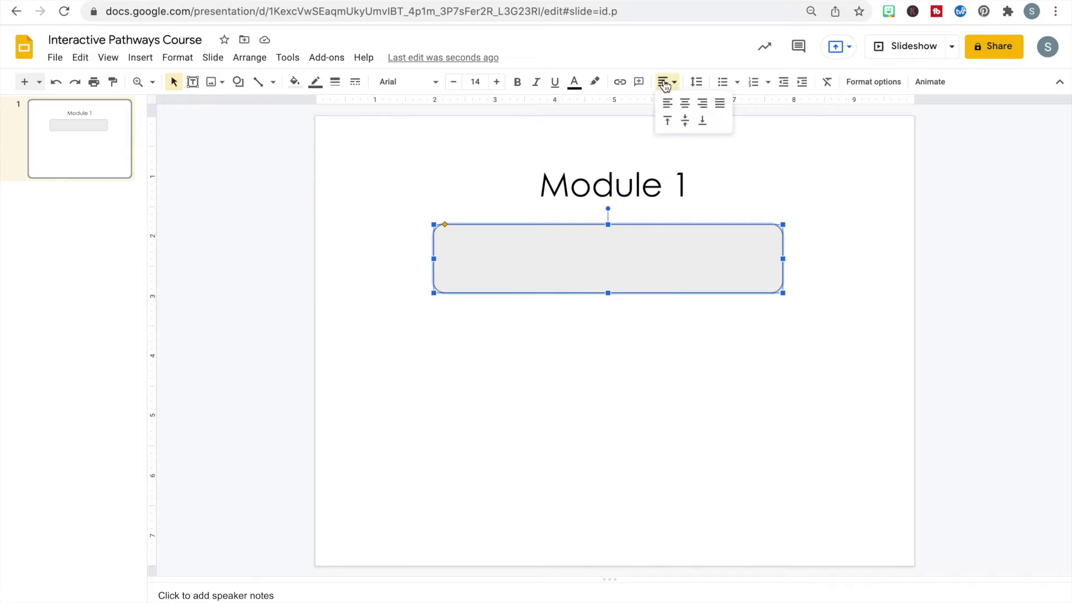
{"action": "left_click", "coordinate": [685, 104]}
{"action": "left_click", "coordinate": [664, 82]}
{"action": "left_click", "coordinate": [684, 119]}
Step: Label the rectangle 'Instructional Video' in Century Gothic at size 40
{"action": "key", "text": "Return"}
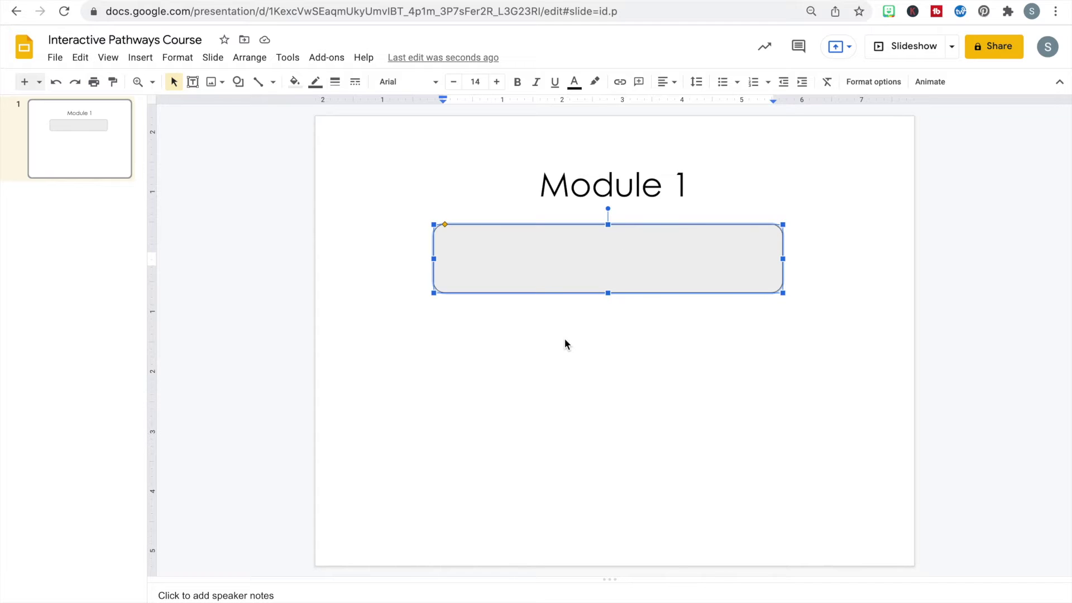
{"action": "type", "text": "In"}
{"action": "type", "text": "sr"}
{"action": "type", "text": "uctional Video"}
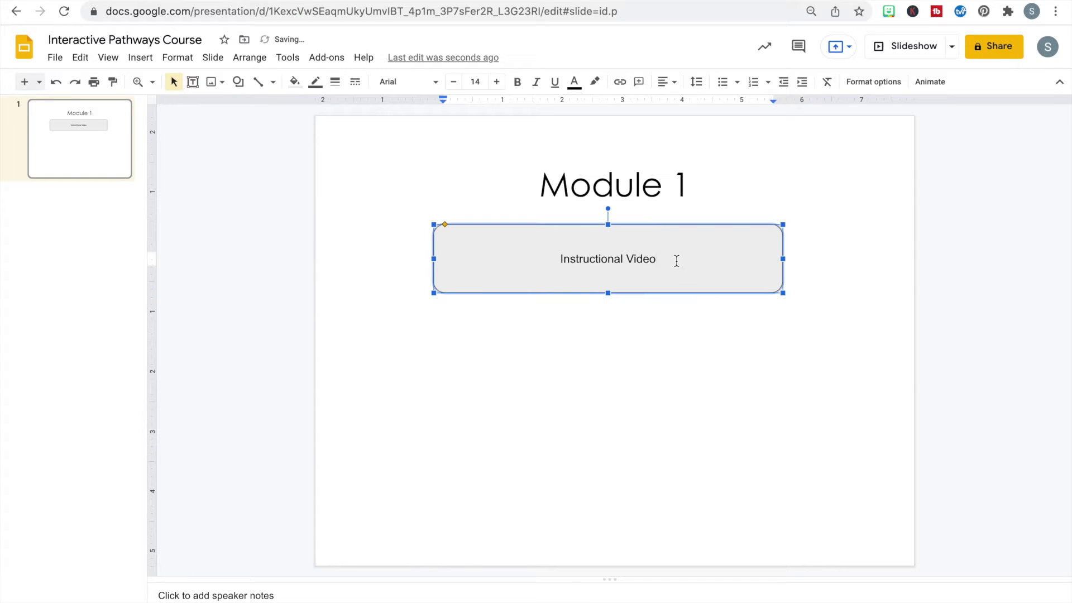
{"action": "left_click_drag", "start_coordinate": [677, 261], "coordinate": [556, 268]}
{"action": "left_click", "coordinate": [430, 82]}
{"action": "left_click", "coordinate": [419, 213]}
{"action": "left_click", "coordinate": [476, 82]}
{"action": "type", "text": "40"}
{"action": "key", "text": "Return"}
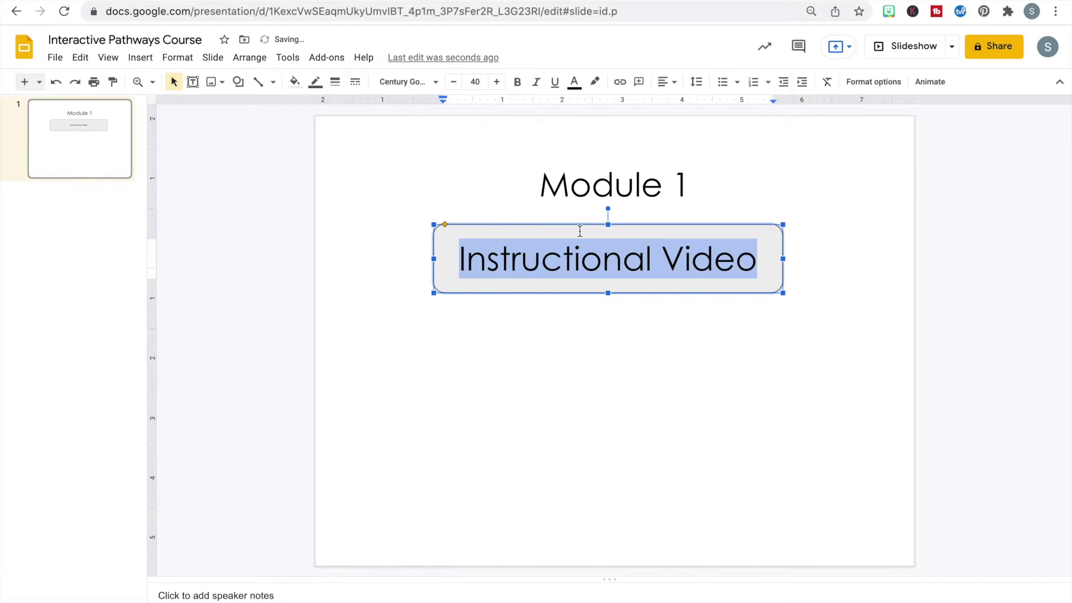
{"action": "left_click", "coordinate": [609, 314]}
Step: Reselect the button and confirm its font is still Century Gothic
{"action": "left_click", "coordinate": [595, 283]}
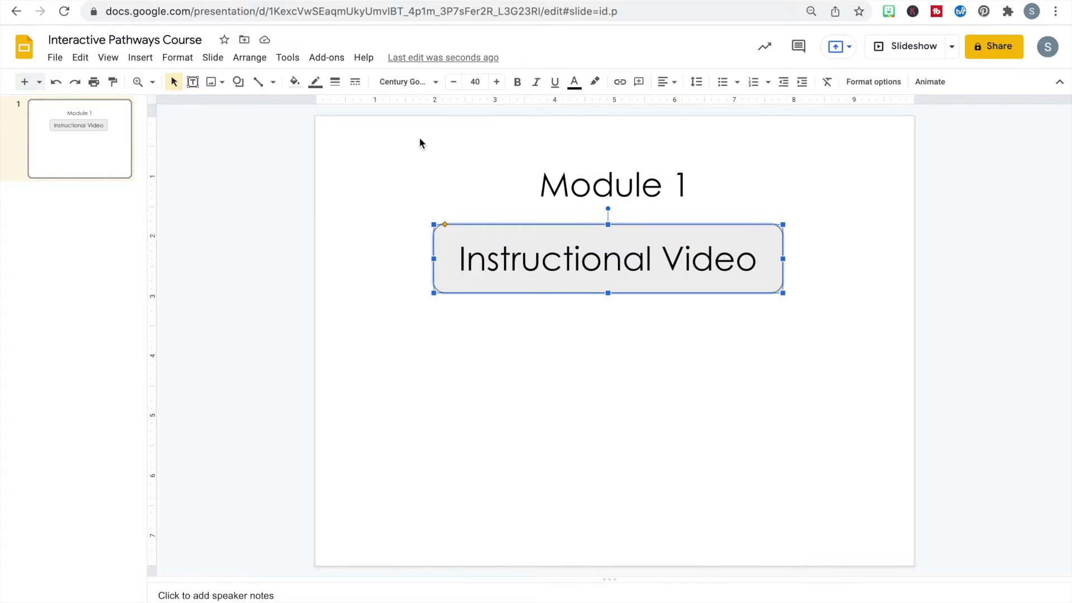
{"action": "left_click", "coordinate": [435, 82]}
{"action": "scroll", "coordinate": [429, 427], "scroll_direction": "down", "scroll_amount": 2}
{"action": "scroll", "coordinate": [429, 427], "scroll_direction": "down", "scroll_amount": 3}
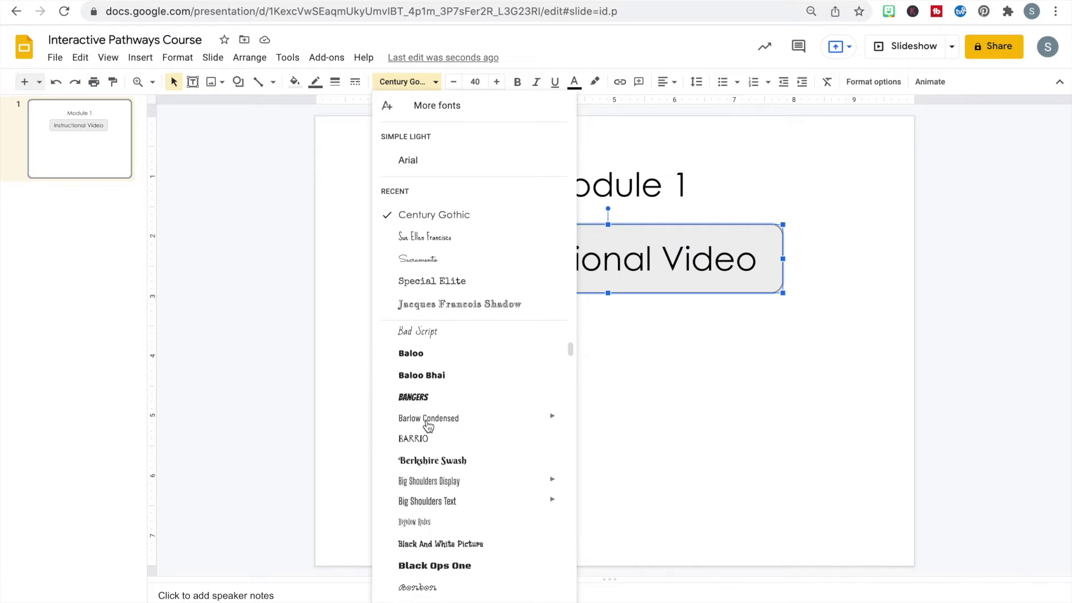
{"action": "scroll", "coordinate": [427, 425], "scroll_direction": "up", "scroll_amount": 5}
{"action": "left_click", "coordinate": [370, 202]}
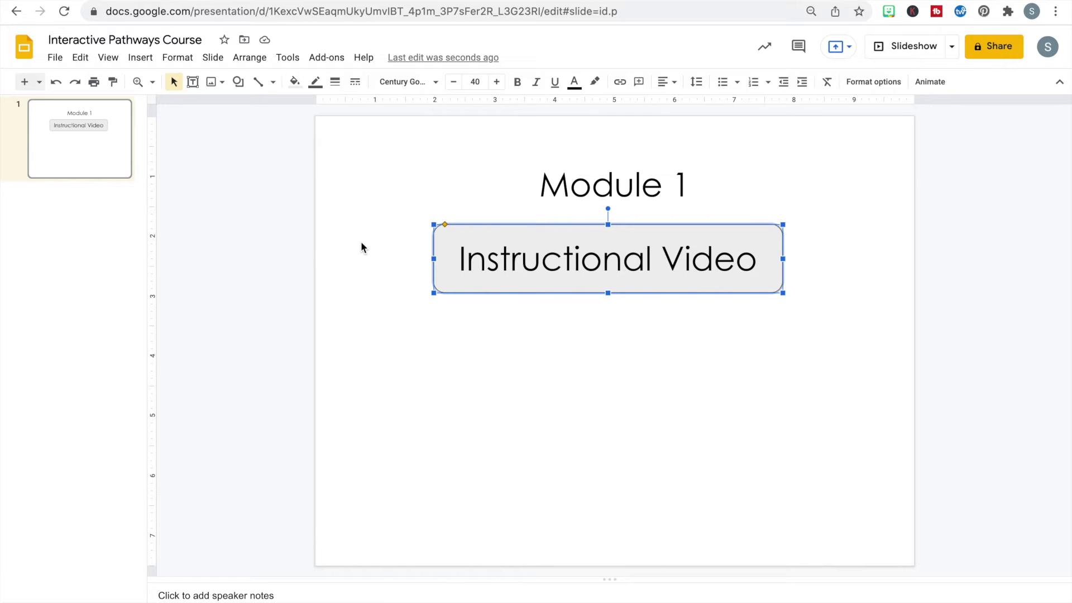
Step: Fill the Instructional Video button with light yellow
{"action": "left_click", "coordinate": [294, 82]}
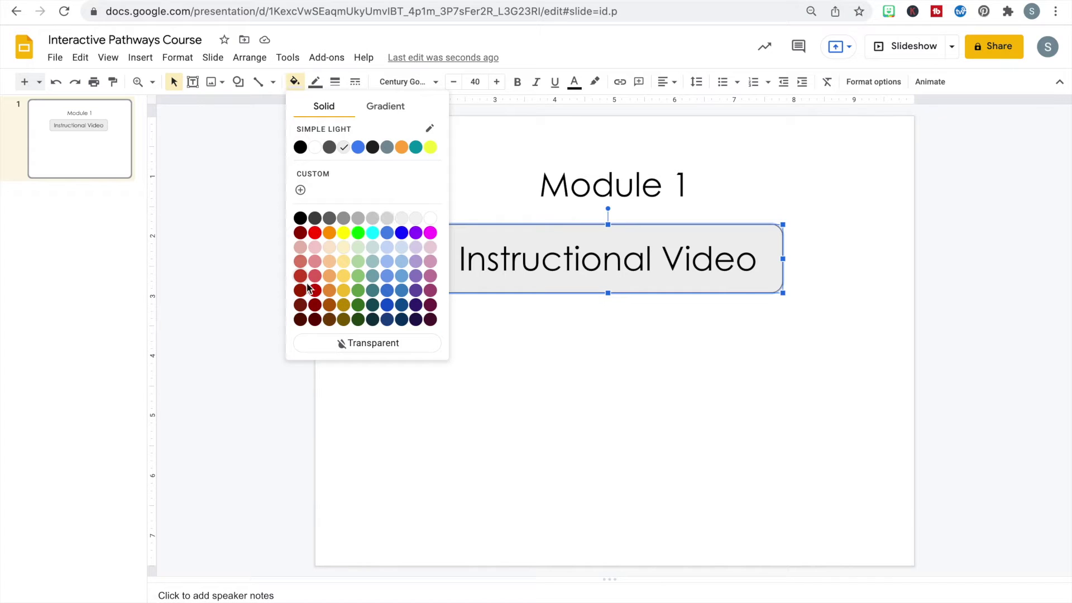
{"action": "left_click", "coordinate": [301, 191]}
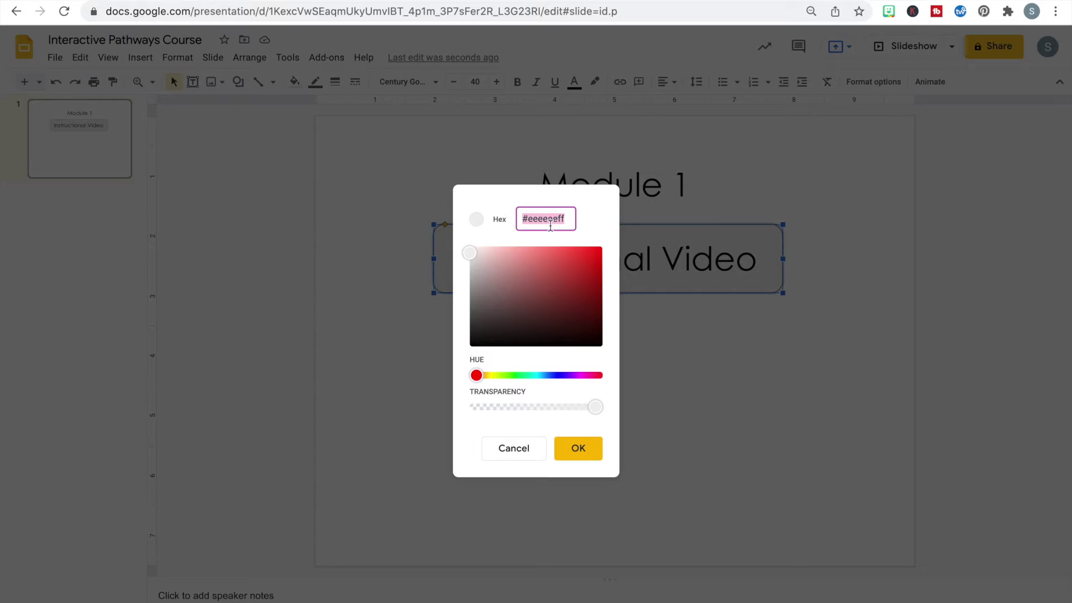
{"action": "left_click", "coordinate": [567, 456]}
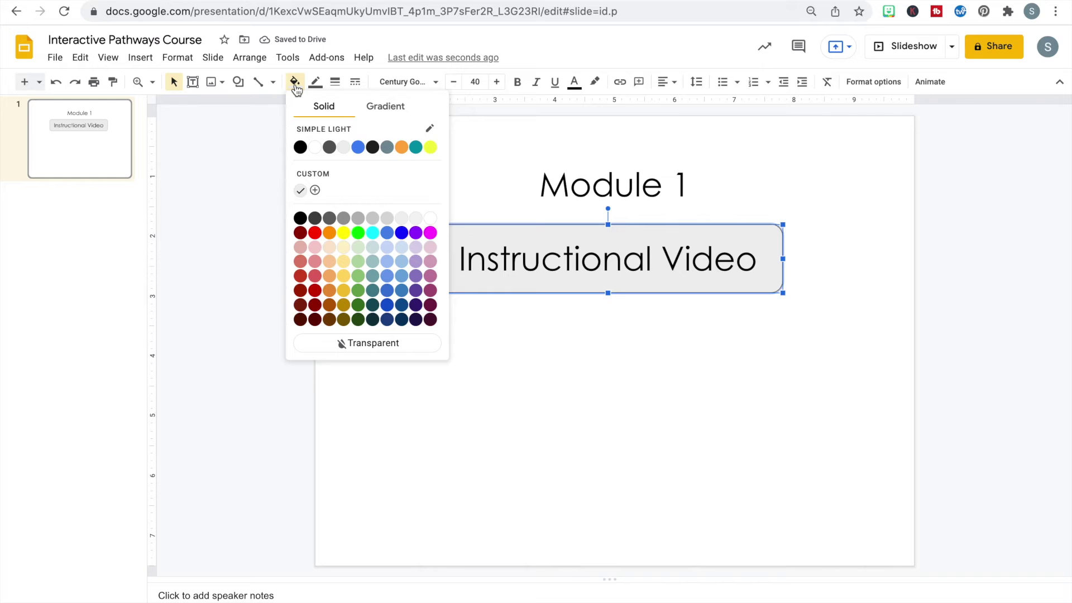
{"action": "left_click", "coordinate": [343, 264]}
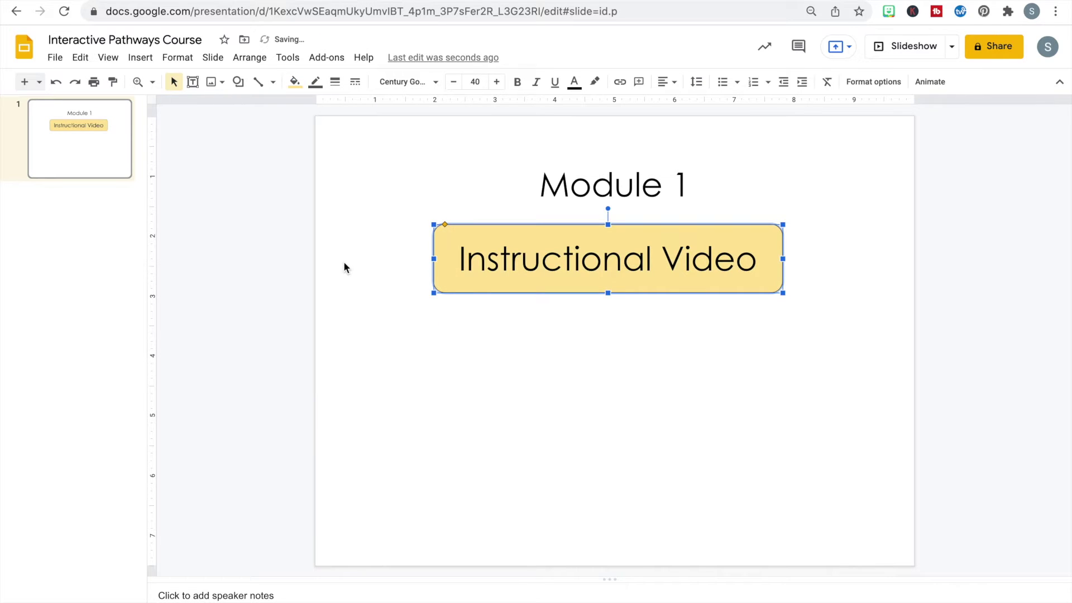
{"action": "left_click", "coordinate": [699, 322]}
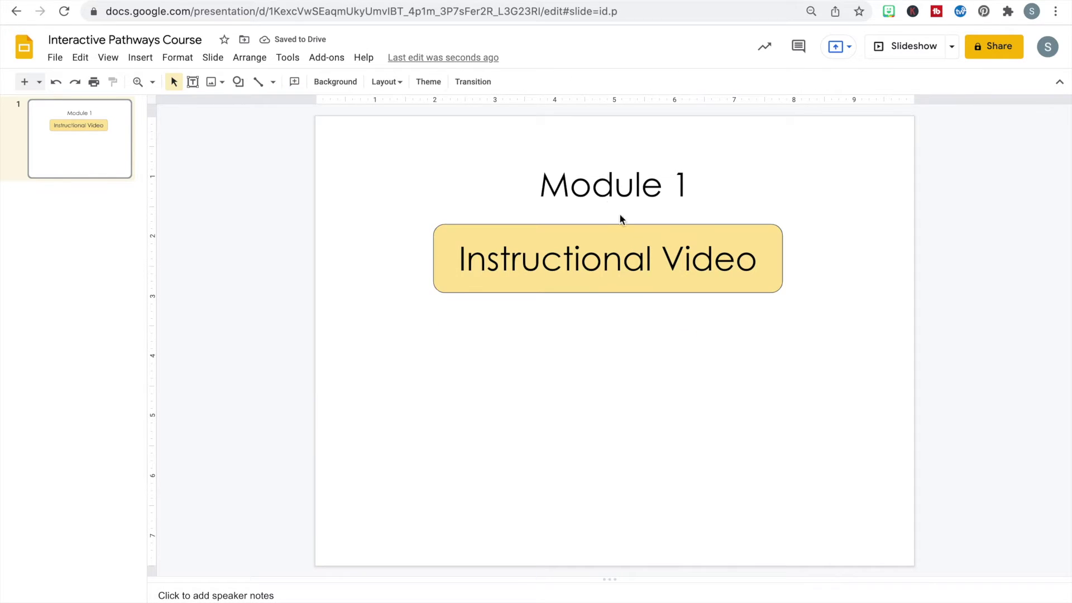
Step: Give the button a 3px black border
{"action": "left_click", "coordinate": [464, 285]}
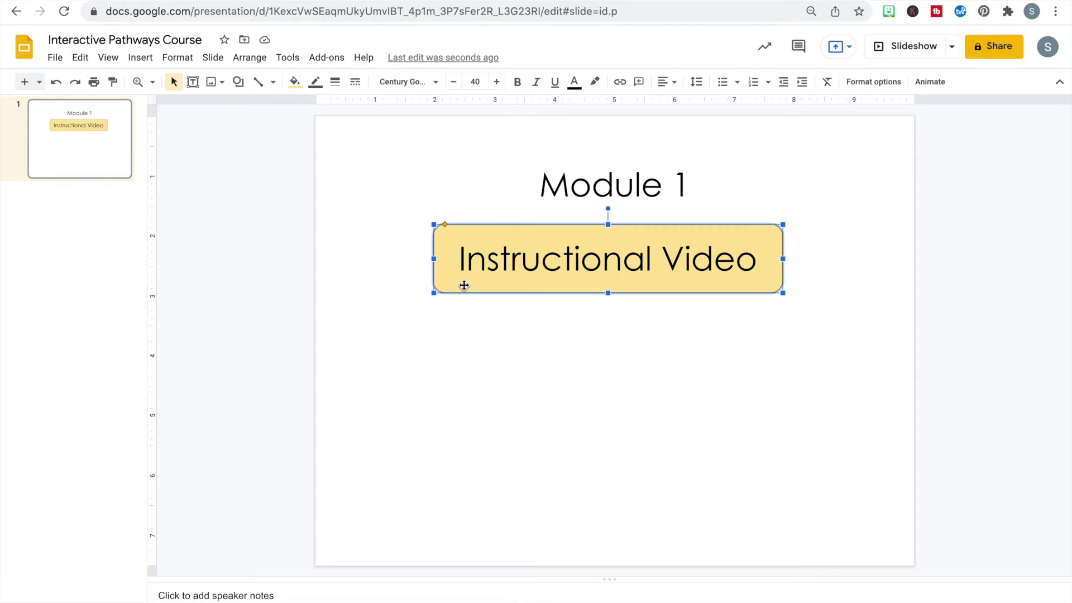
{"action": "left_click", "coordinate": [336, 82]}
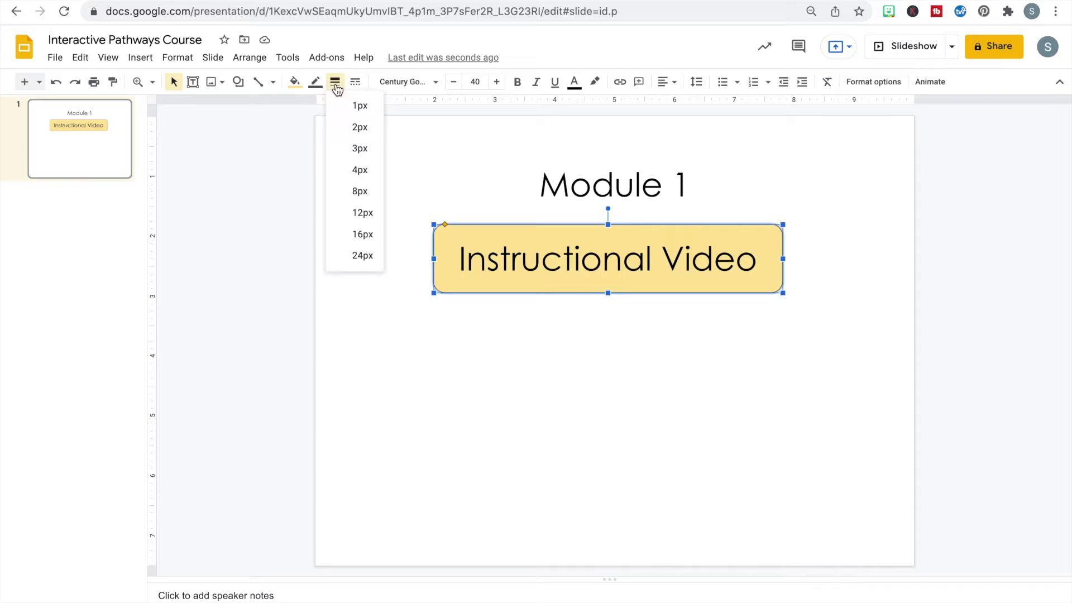
{"action": "left_click", "coordinate": [346, 148]}
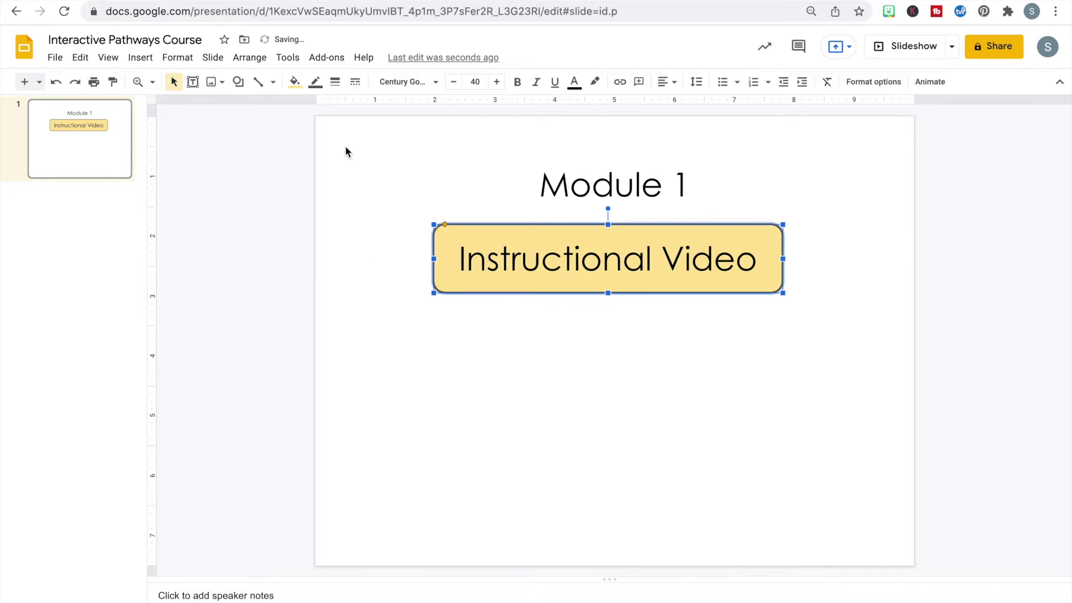
{"action": "left_click", "coordinate": [344, 164]}
{"action": "left_click", "coordinate": [549, 316]}
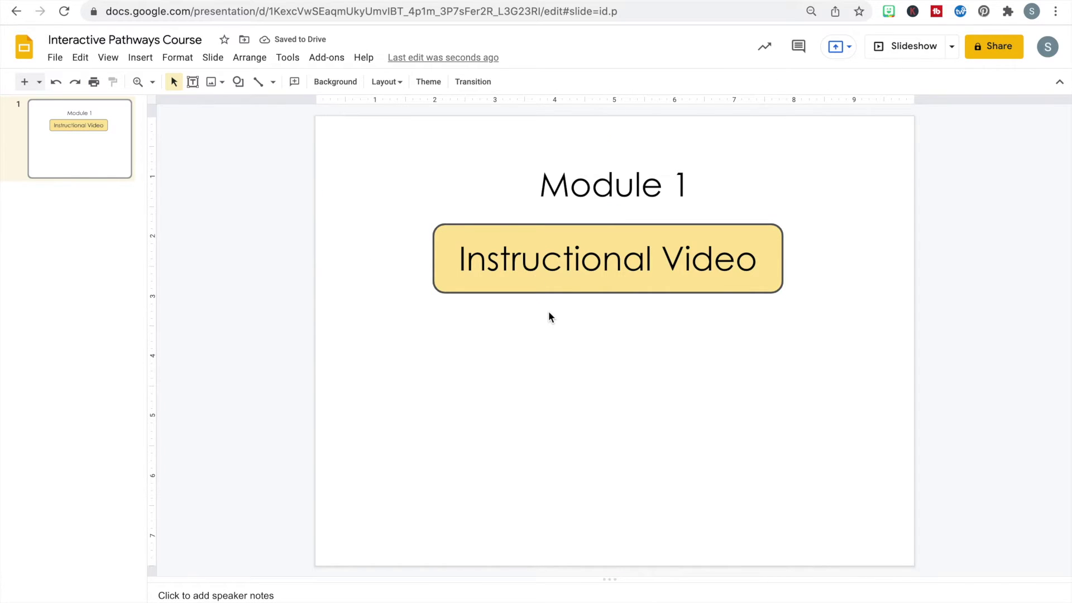
{"action": "left_click", "coordinate": [539, 271]}
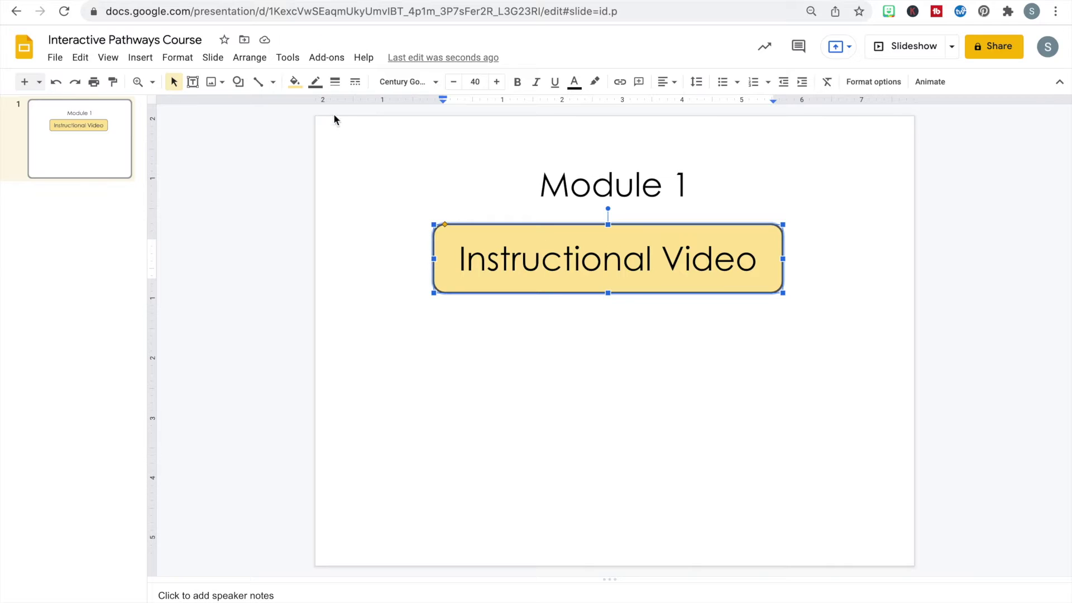
{"action": "left_click", "coordinate": [315, 83]}
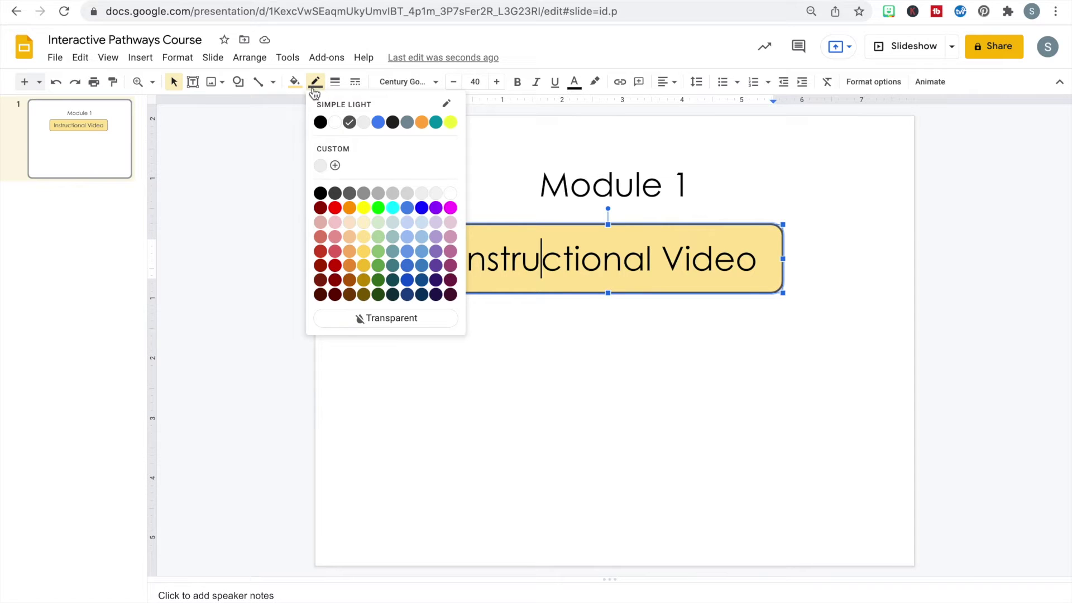
{"action": "left_click", "coordinate": [320, 122]}
{"action": "left_click", "coordinate": [478, 368]}
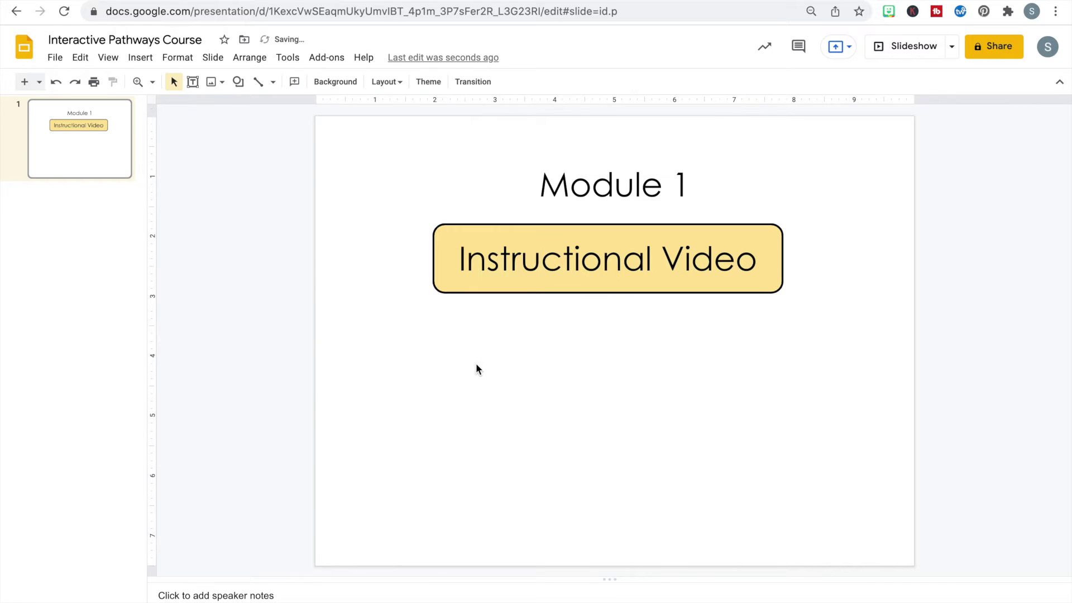
Step: Paste a copy of the finished yellow button onto the slide
{"action": "left_click", "coordinate": [673, 237]}
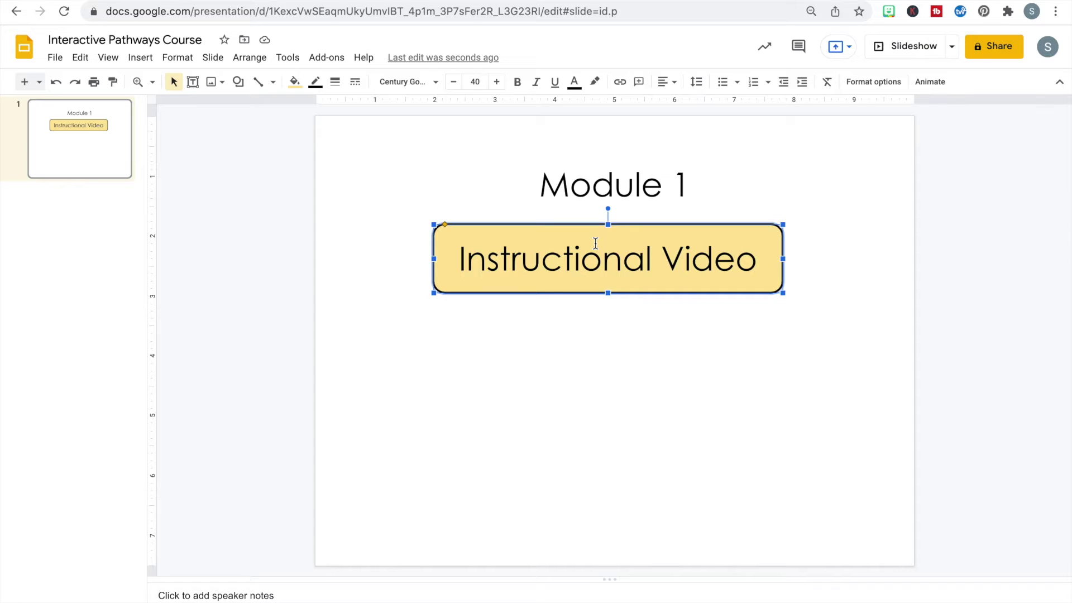
{"action": "left_click", "coordinate": [617, 333]}
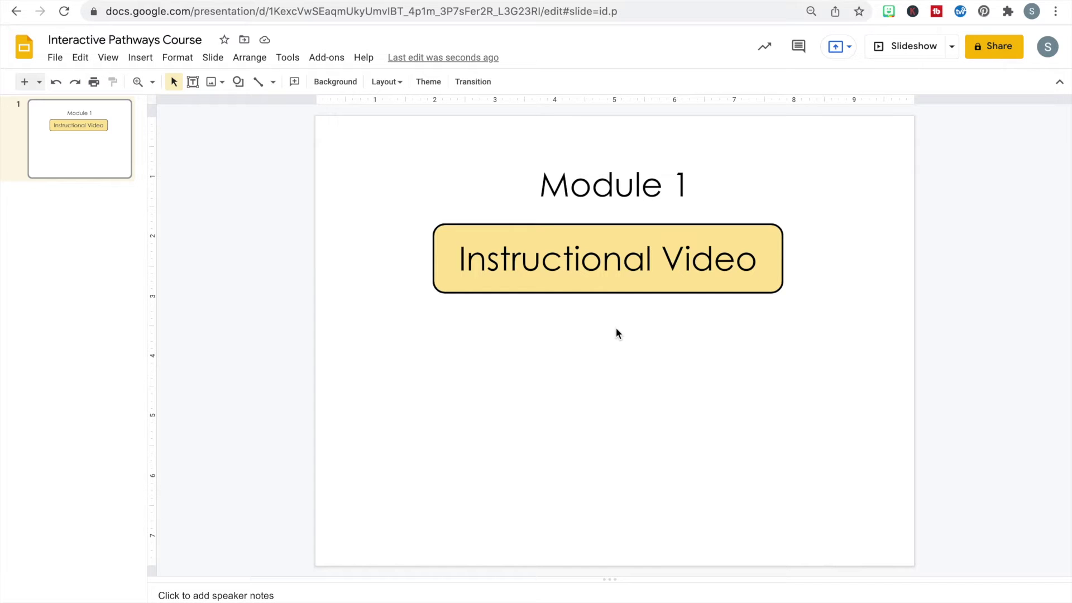
{"action": "key", "text": "ctrl+v"}
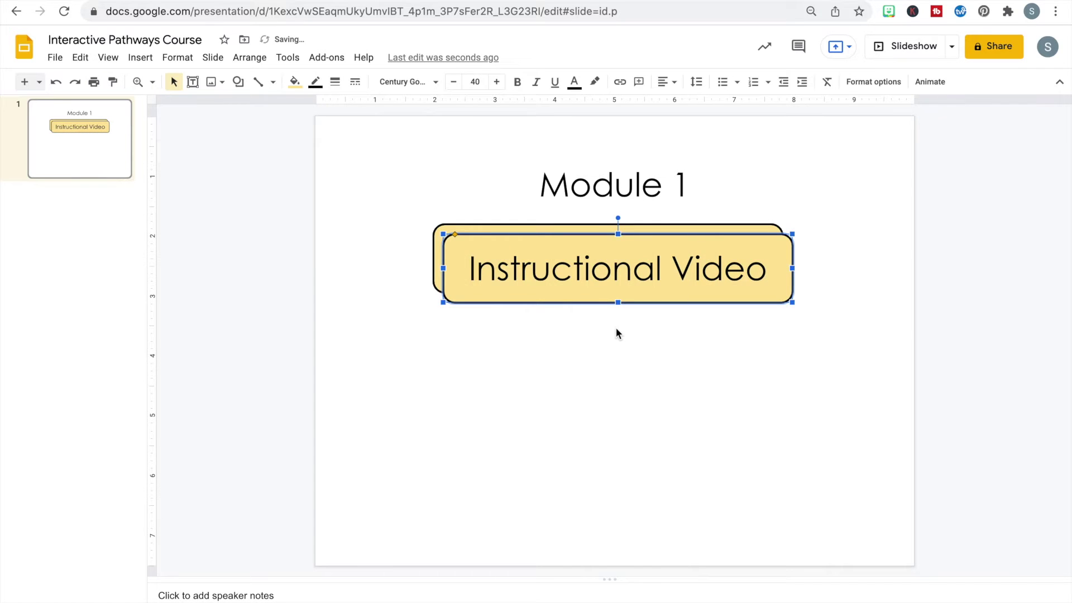
Step: Move the copied button under the original and relabel it 'Pathway Example'
{"action": "left_click_drag", "start_coordinate": [610, 242], "coordinate": [605, 330]}
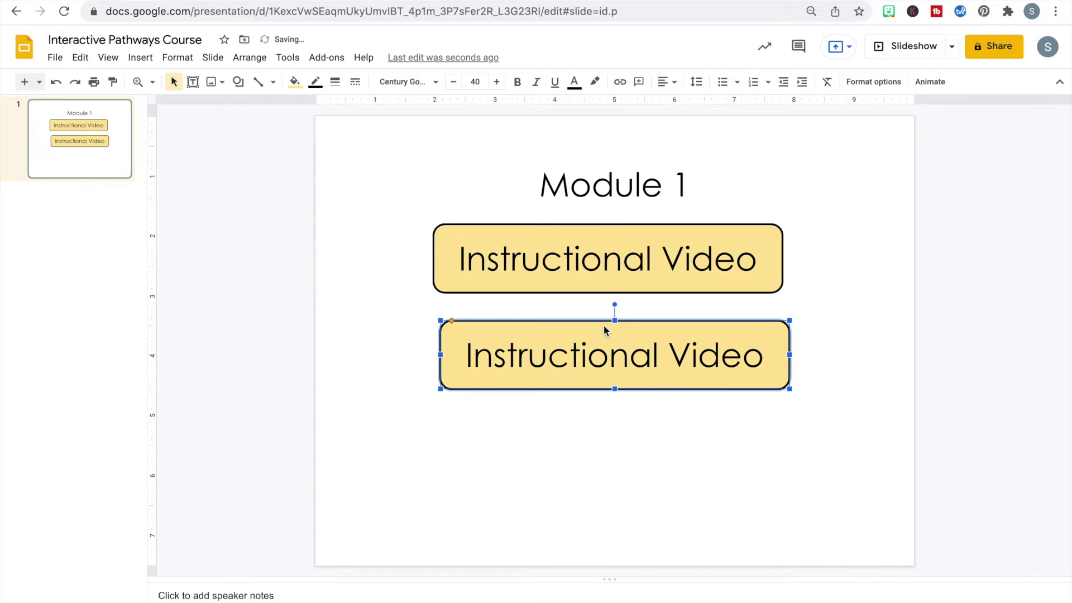
{"action": "left_click", "coordinate": [626, 473]}
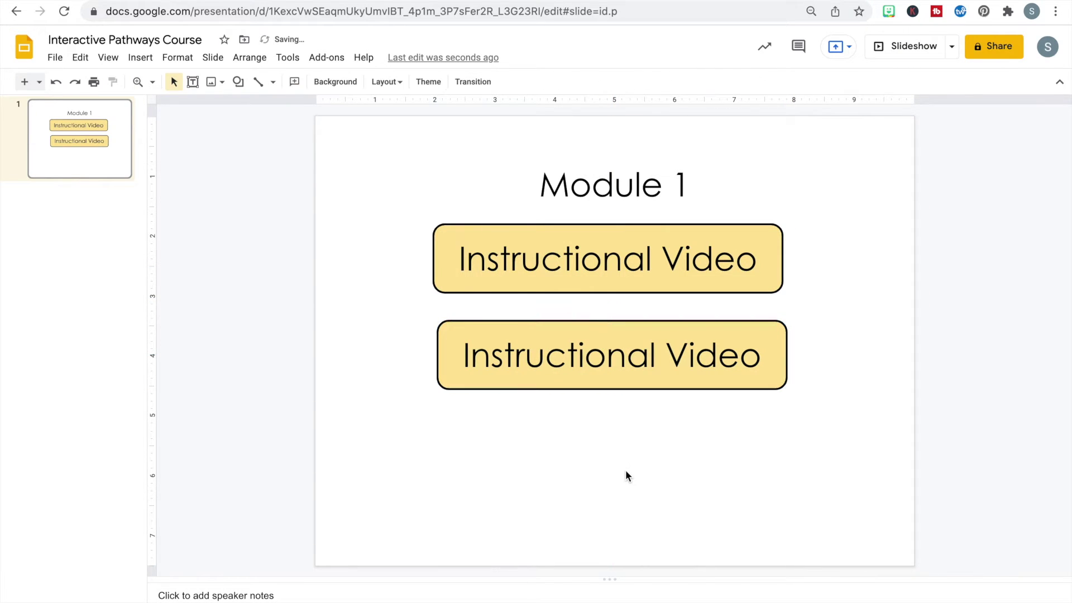
{"action": "left_click", "coordinate": [672, 331]}
{"action": "left_click_drag", "start_coordinate": [673, 332], "coordinate": [668, 333]}
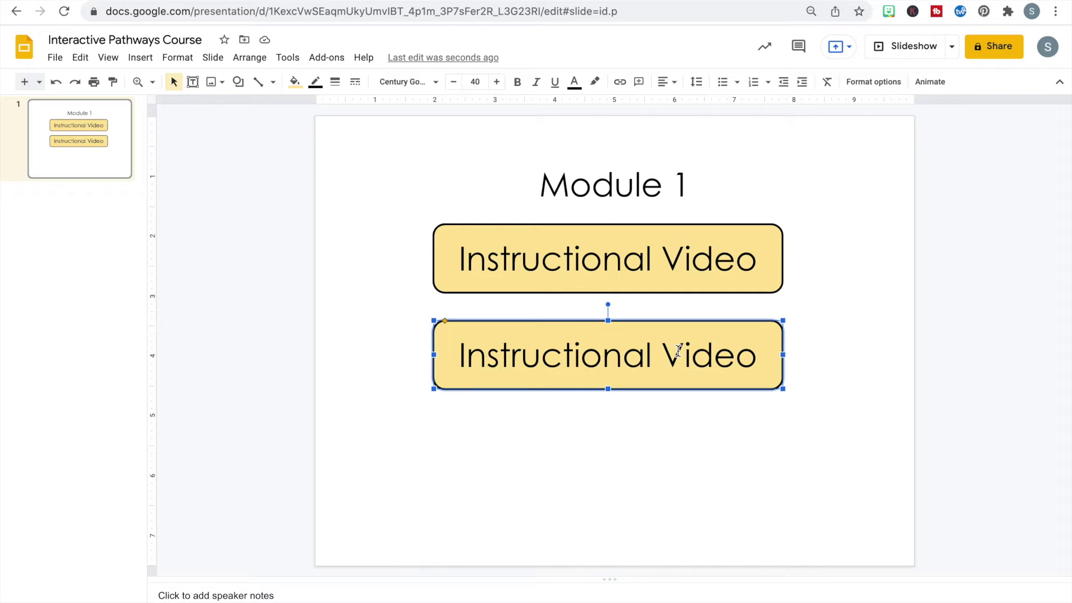
{"action": "left_click", "coordinate": [683, 352]}
{"action": "left_click_drag", "start_coordinate": [758, 356], "coordinate": [452, 354]}
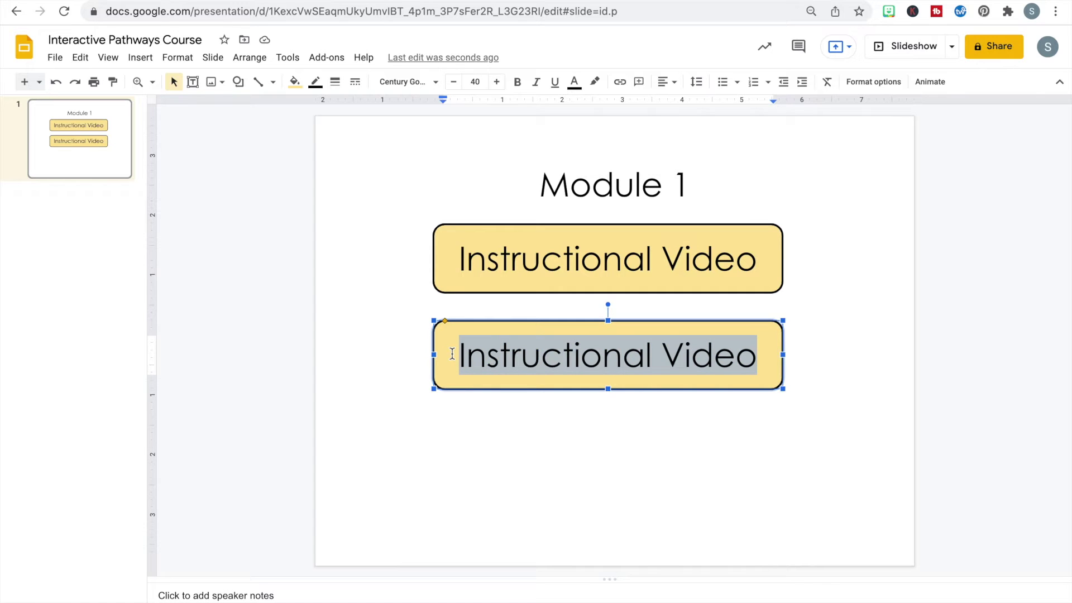
{"action": "type", "text": "Pathway Example"}
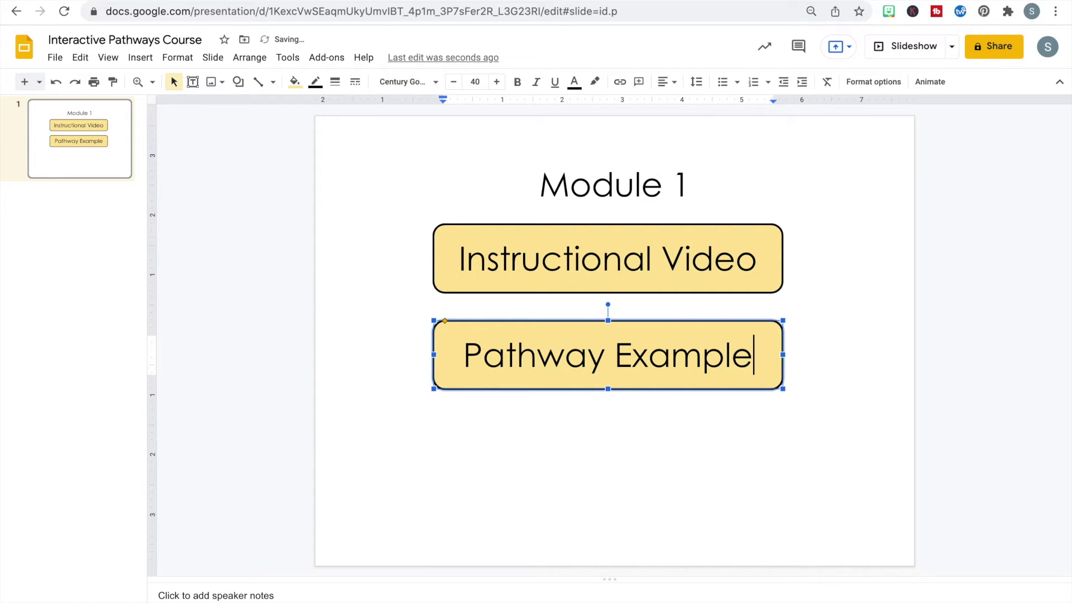
{"action": "left_click", "coordinate": [567, 442]}
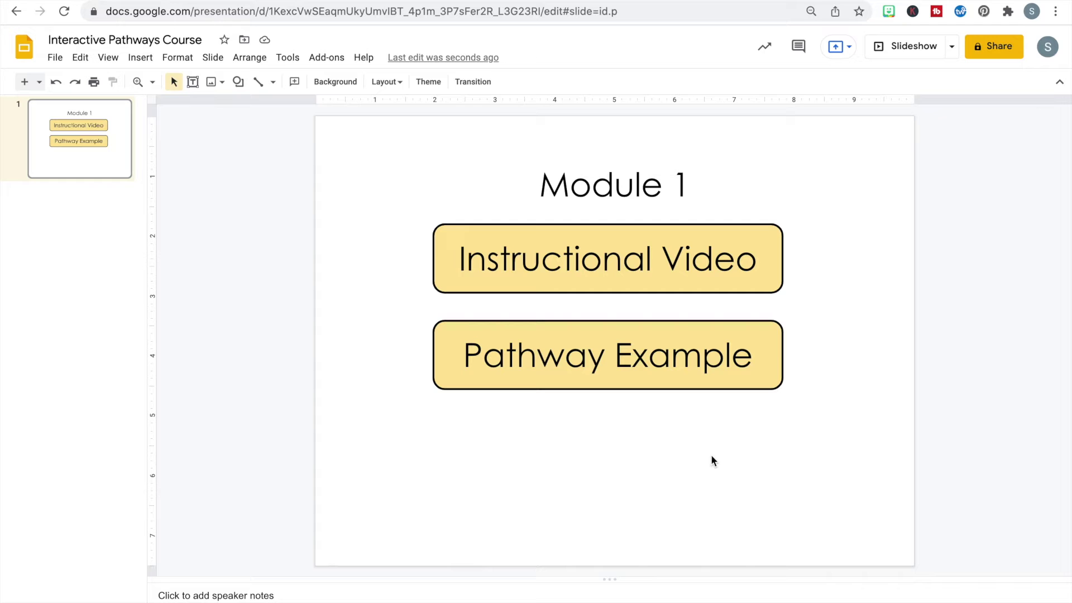
Step: Paste a third button near the slide bottom and label it 'Back to Main Page'
{"action": "key", "text": "ctrl+v"}
{"action": "left_click_drag", "start_coordinate": [670, 251], "coordinate": [658, 479]}
{"action": "left_click", "coordinate": [705, 426]}
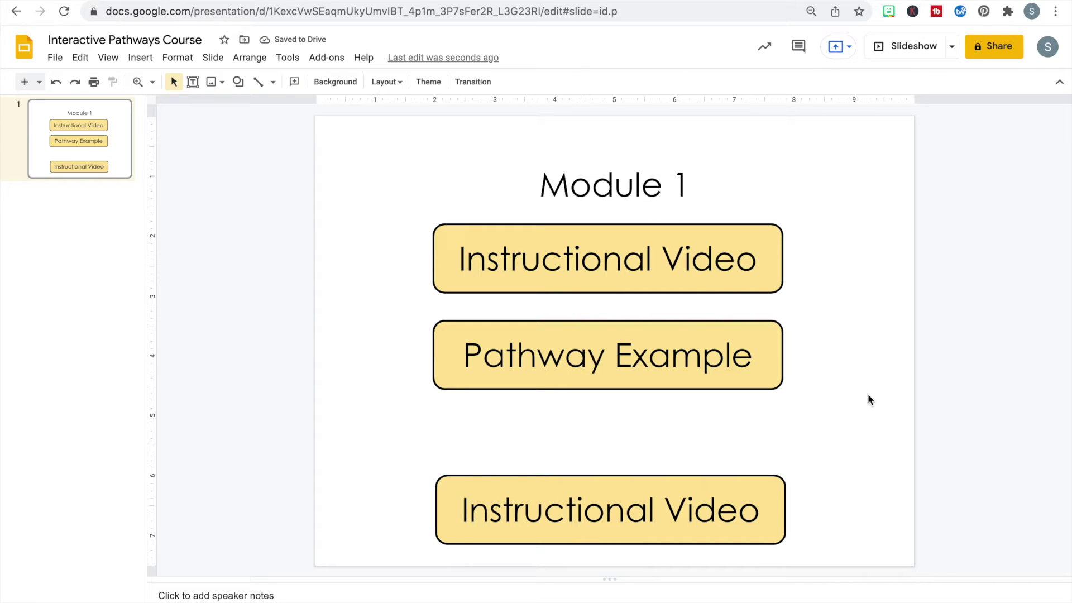
{"action": "left_click", "coordinate": [717, 519]}
{"action": "left_click", "coordinate": [752, 513]}
{"action": "left_click_drag", "start_coordinate": [753, 514], "coordinate": [455, 520]}
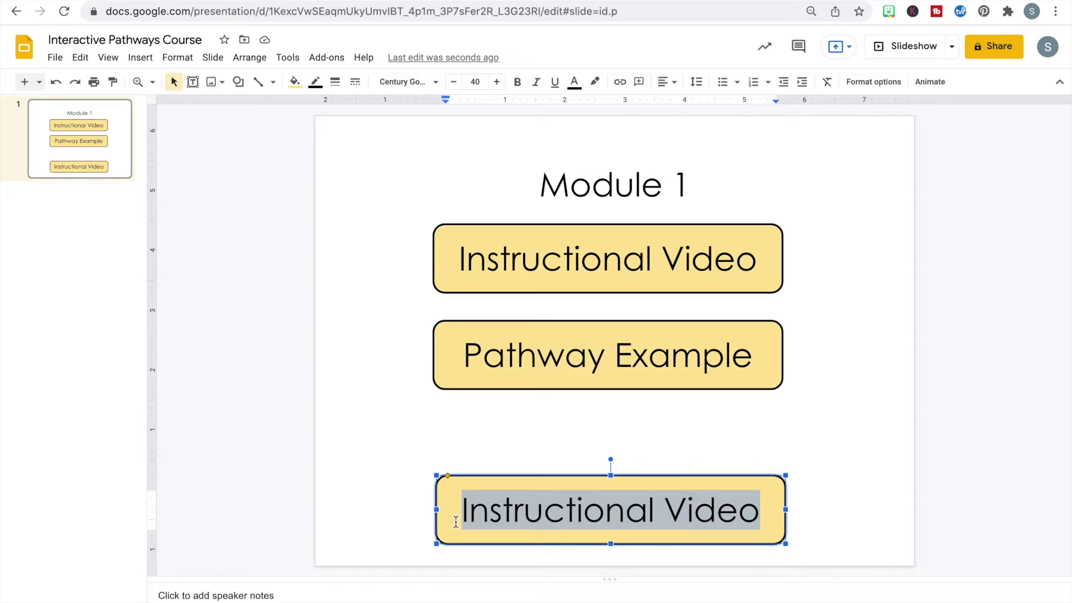
{"action": "type", "text": "Back to Main"}
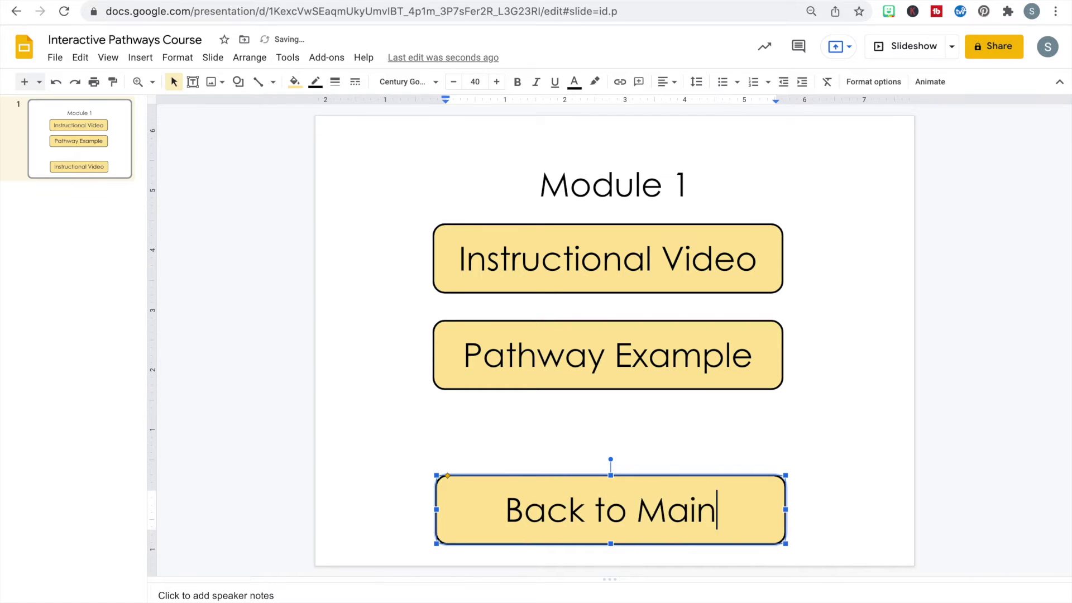
{"action": "type", "text": " Page"}
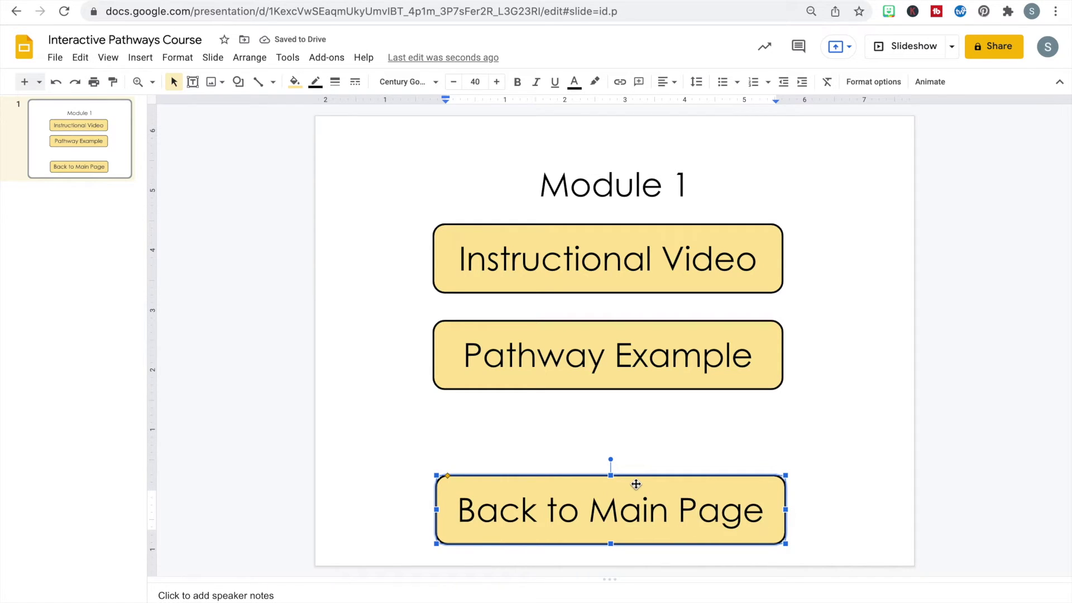
{"action": "key", "text": "Escape"}
{"action": "key", "text": "Escape"}
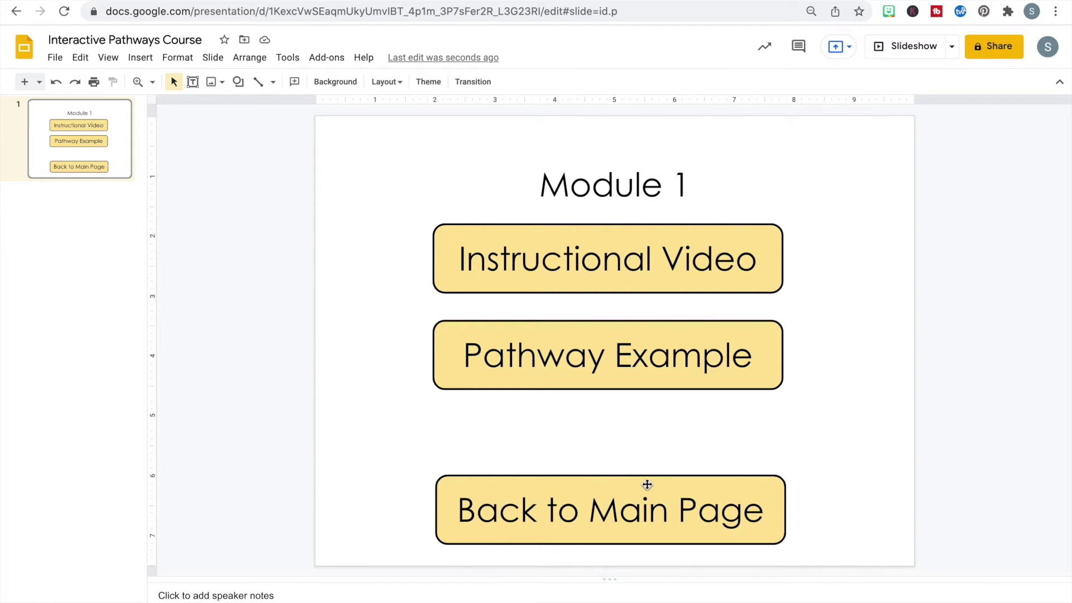
Step: Fill the Back to Main Page button red and nudge it slightly upward
{"action": "left_click", "coordinate": [648, 484]}
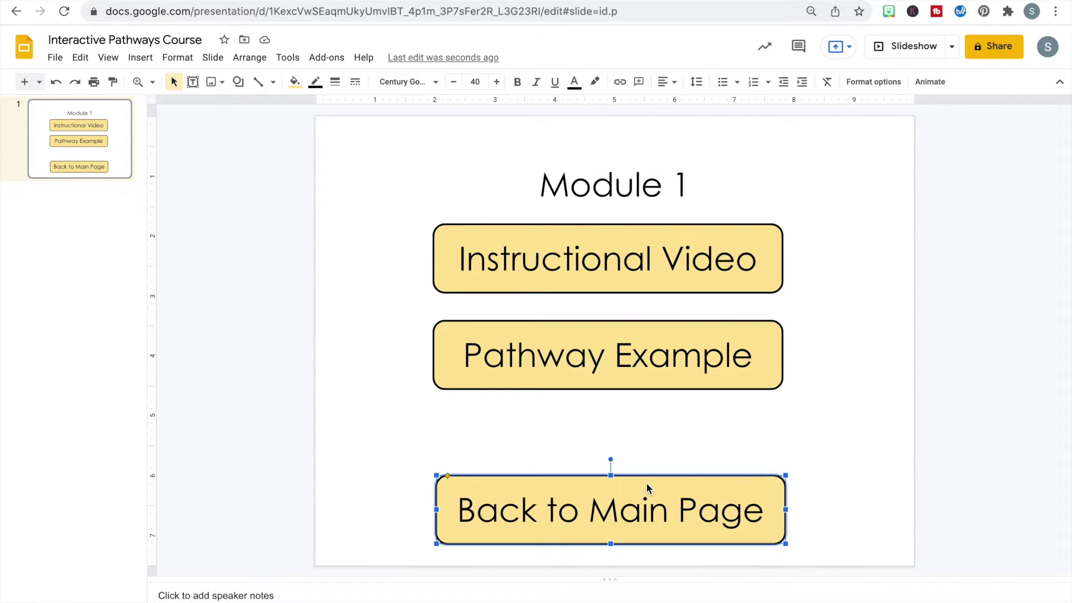
{"action": "left_click", "coordinate": [295, 82]}
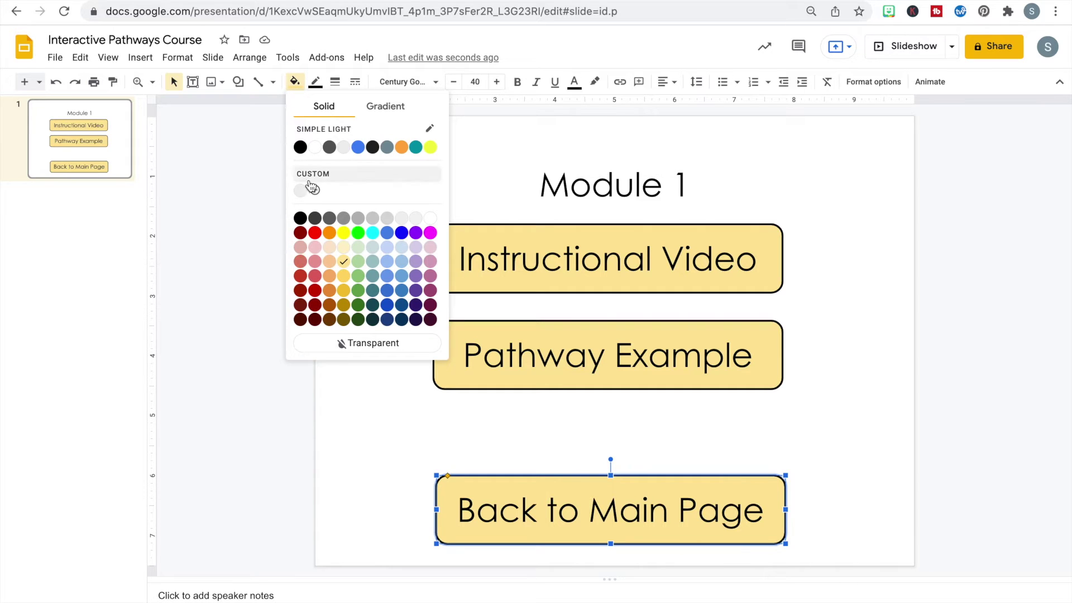
{"action": "left_click", "coordinate": [315, 276]}
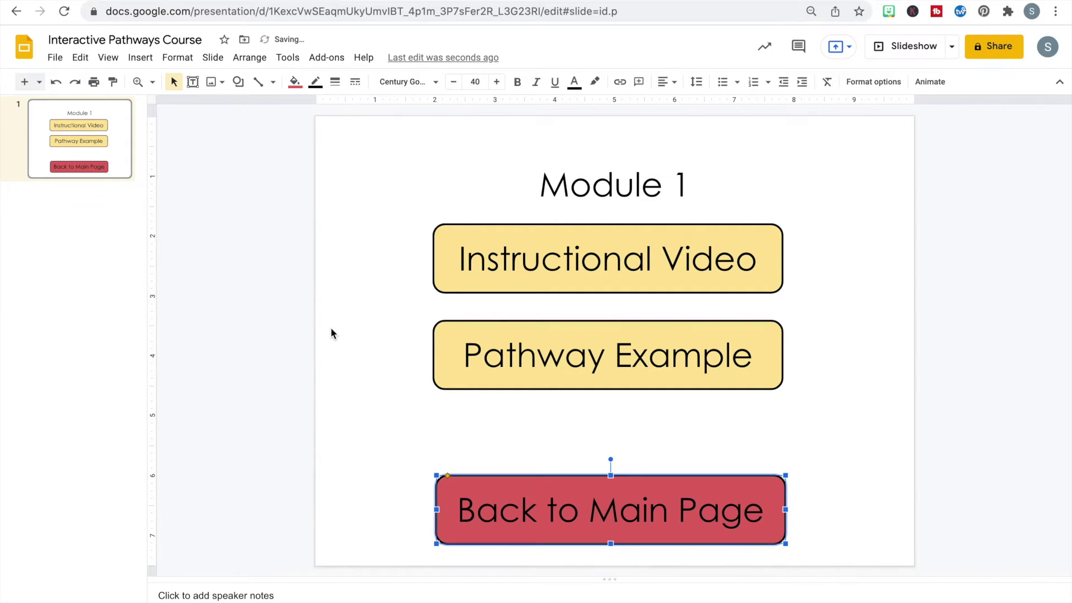
{"action": "left_click", "coordinate": [346, 363]}
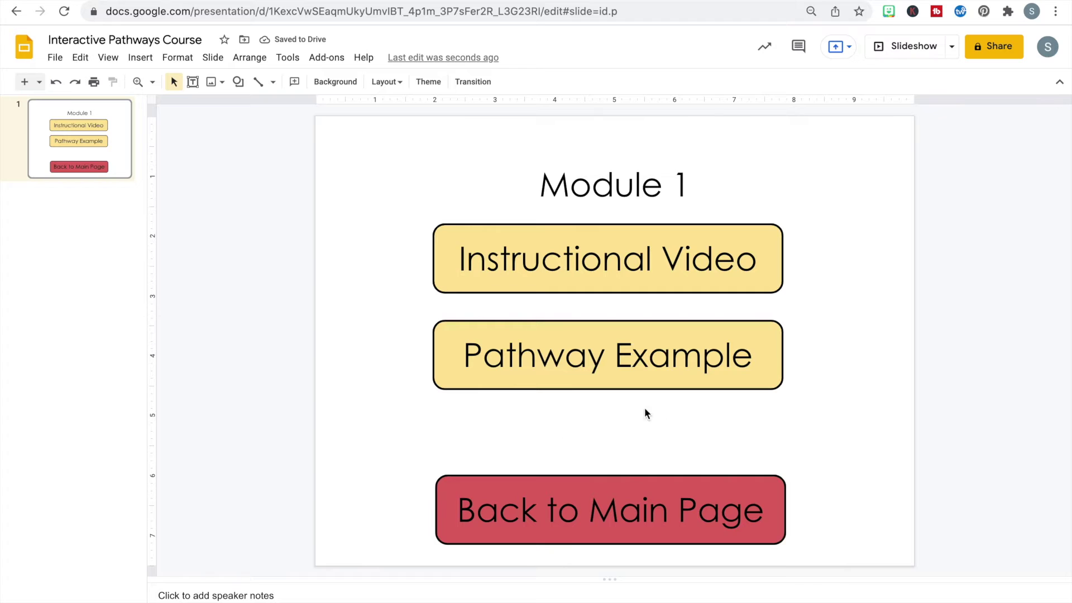
{"action": "left_click_drag", "start_coordinate": [628, 478], "coordinate": [622, 472]}
Step: Raise the Module 1 title and shift both yellow buttons down together
{"action": "left_click", "coordinate": [605, 444]}
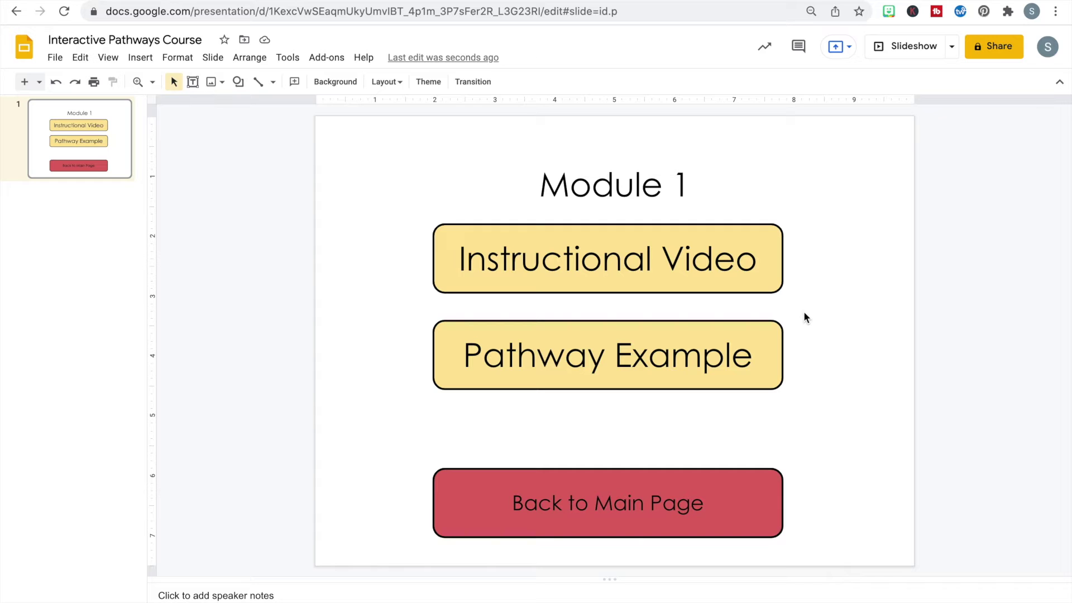
{"action": "left_click", "coordinate": [691, 192]}
{"action": "left_click_drag", "start_coordinate": [708, 210], "coordinate": [705, 190]}
{"action": "left_click", "coordinate": [721, 217]}
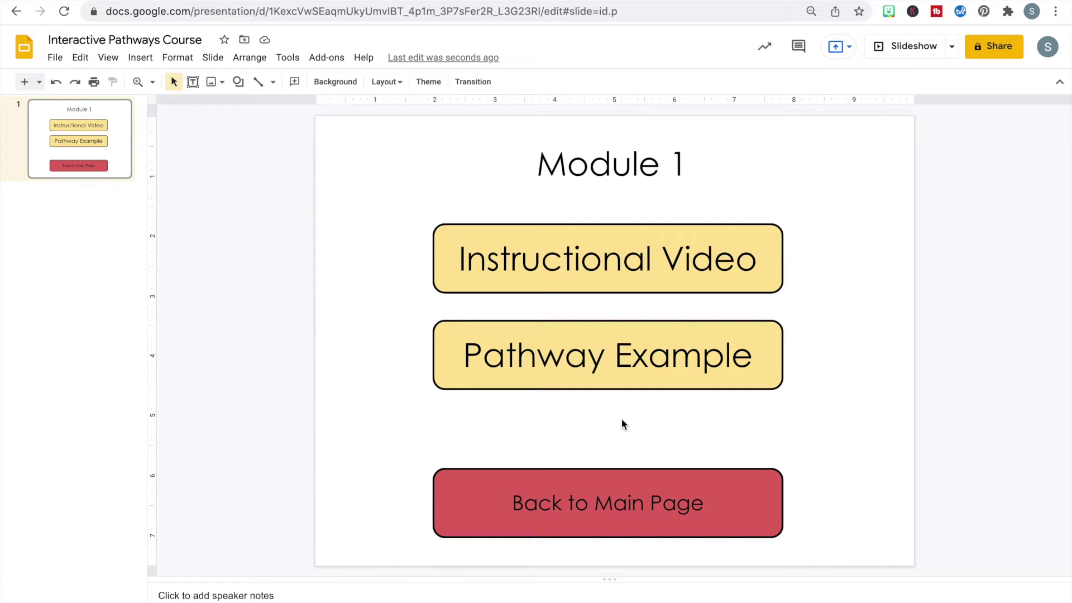
{"action": "left_click_drag", "start_coordinate": [411, 207], "coordinate": [801, 402]}
{"action": "left_click_drag", "start_coordinate": [608, 272], "coordinate": [606, 304]}
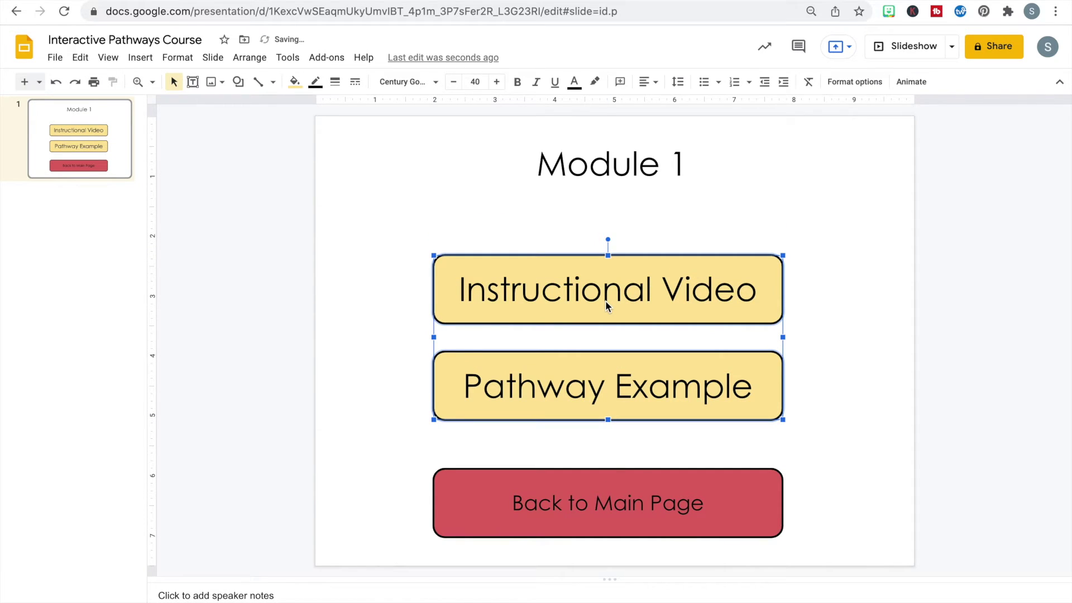
Step: Add a wide text box under the title starting with a bold 'Directions:' label
{"action": "left_click", "coordinate": [606, 213]}
{"action": "left_click", "coordinate": [197, 84]}
{"action": "left_click_drag", "start_coordinate": [329, 173], "coordinate": [911, 218]}
{"action": "type", "text": "Directions:"}
{"action": "key", "text": "shift+Home"}
{"action": "key", "text": "ctrl+b"}
{"action": "key", "text": "End"}
Step: Type the instructions to click each button top to bottom, then the red button
{"action": "type", "text": "To complete the module, click each button working from tp"}
{"action": "key", "text": "BackSpace"}
{"action": "type", "text": "op to bottom. Once you h"}
{"action": "type", "text": "ave completed the act"}
{"action": "type", "text": "ivities, click the red button"}
{"action": "type", "text": " to go back to the cours"}
{"action": "type", "text": "e main"}
{"action": "type", "text": "page."}
{"action": "left_click", "coordinate": [871, 278]}
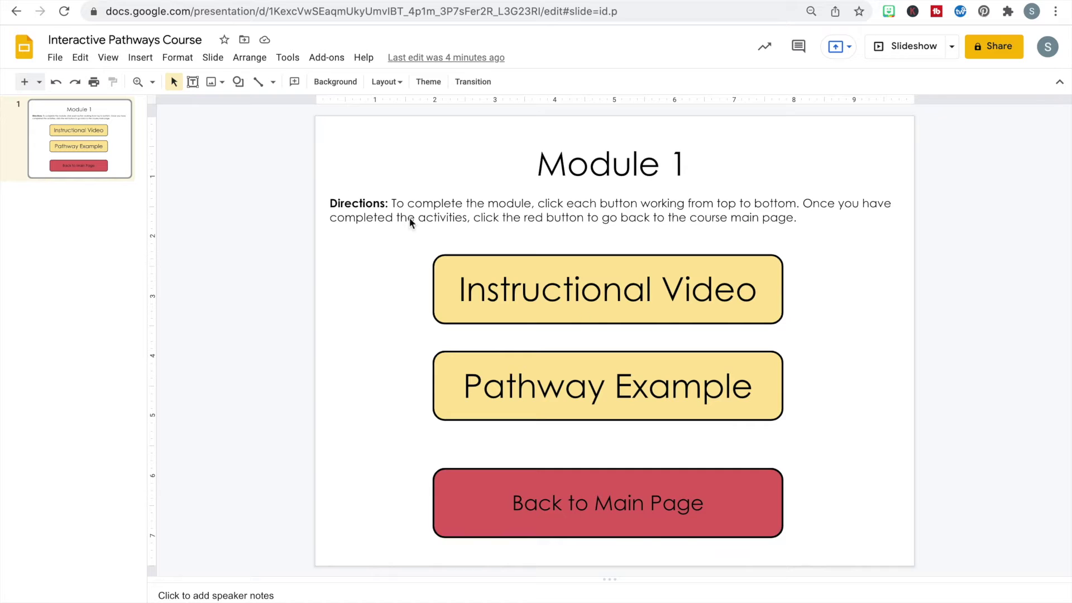
{"action": "left_click", "coordinate": [113, 158]}
Step: Copy the Module 1 slide and paste it below as slide 2, redoing the first paste
{"action": "left_click", "coordinate": [66, 214]}
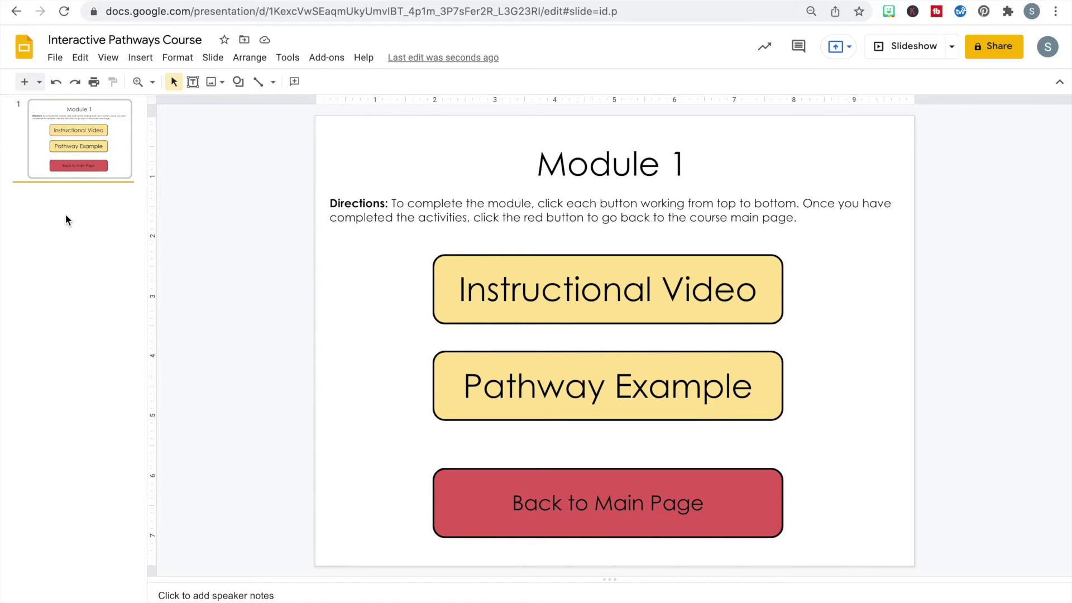
{"action": "left_click", "coordinate": [74, 140]}
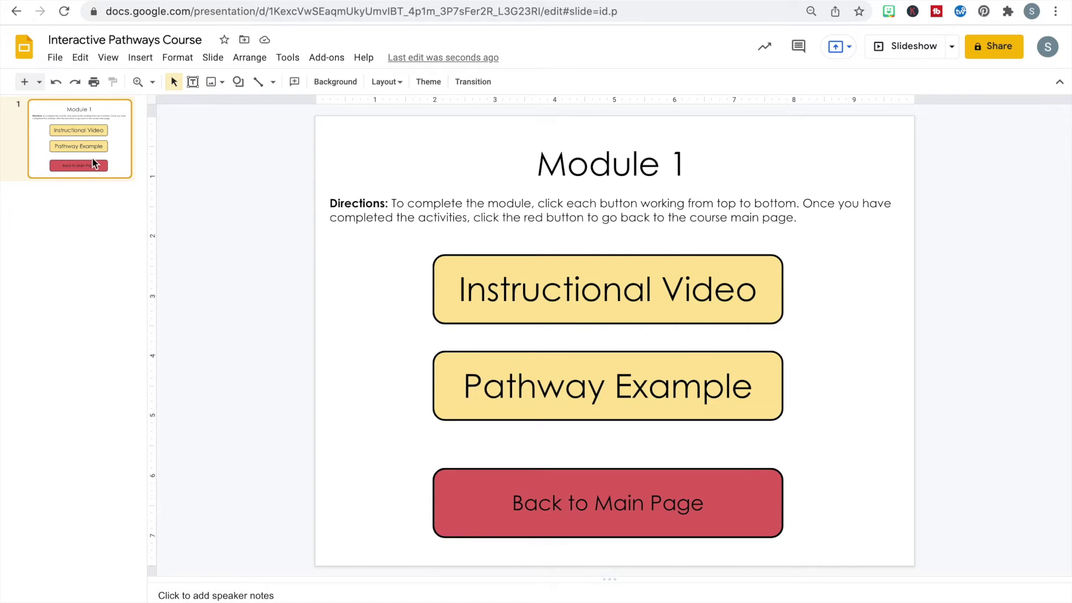
{"action": "left_click", "coordinate": [80, 59]}
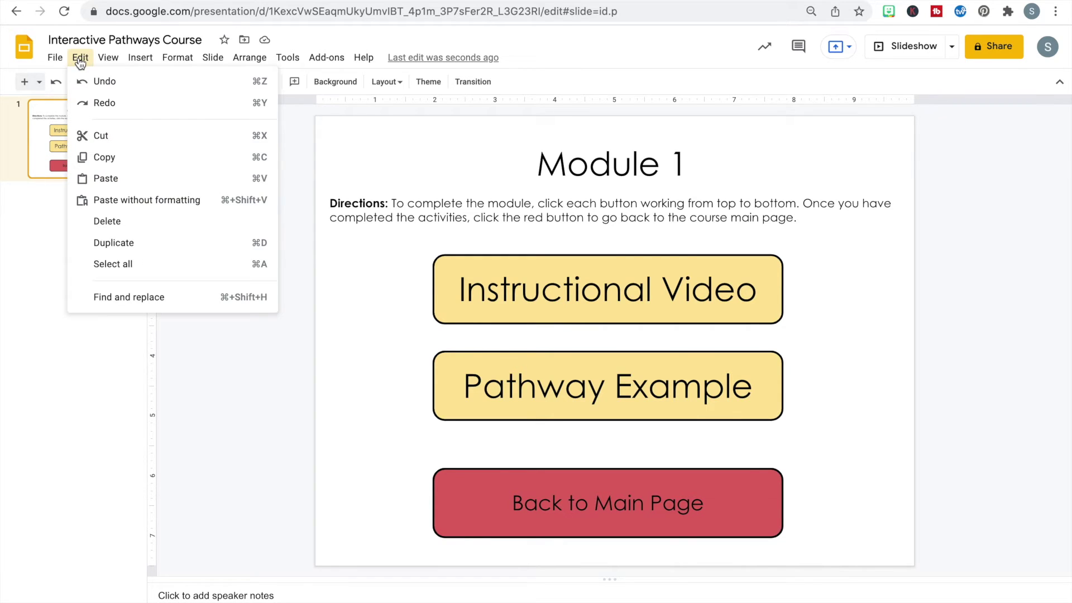
{"action": "left_click", "coordinate": [101, 158]}
{"action": "left_click", "coordinate": [91, 192]}
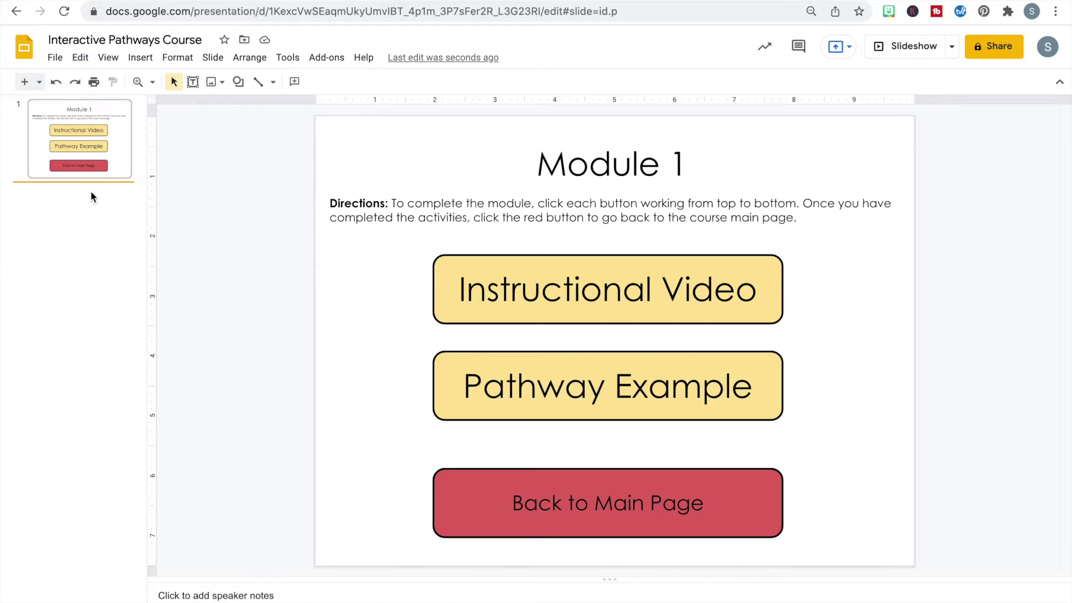
{"action": "left_click", "coordinate": [80, 58]}
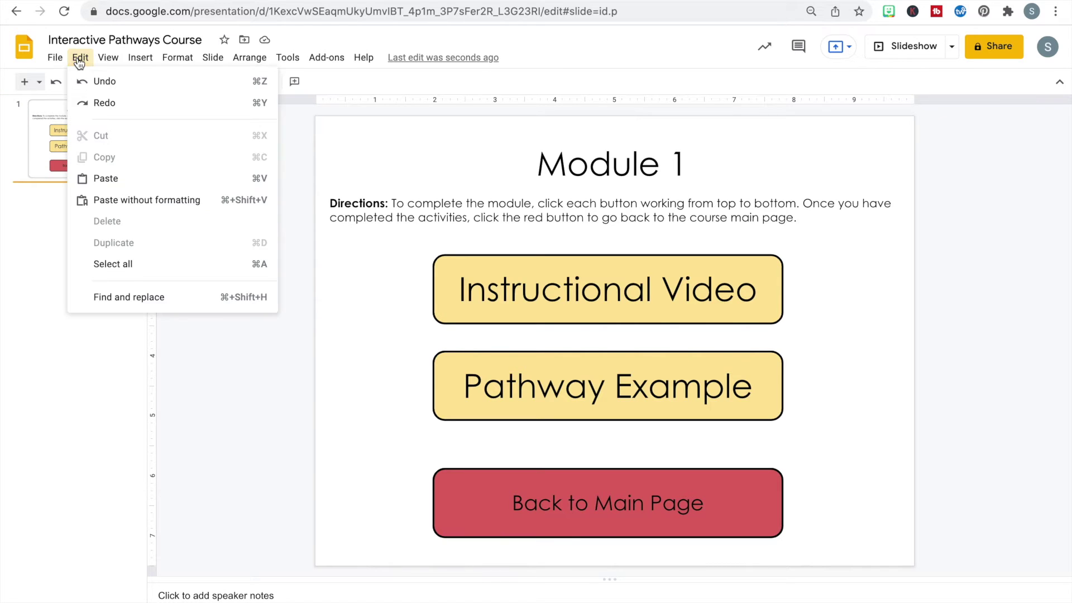
{"action": "left_click", "coordinate": [86, 176]}
{"action": "key", "text": "Delete"}
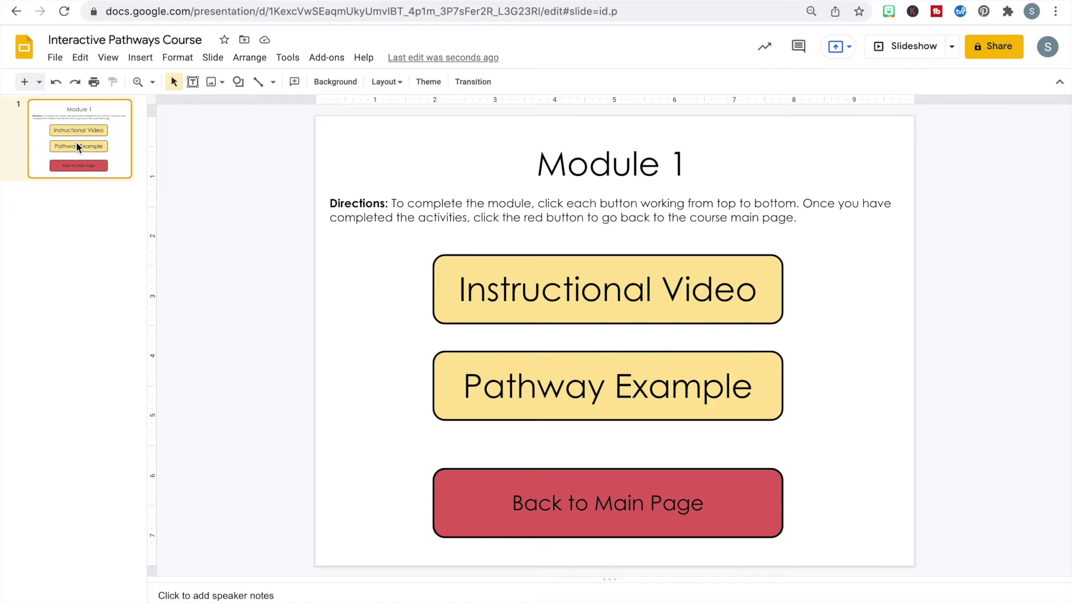
{"action": "left_click", "coordinate": [81, 204]}
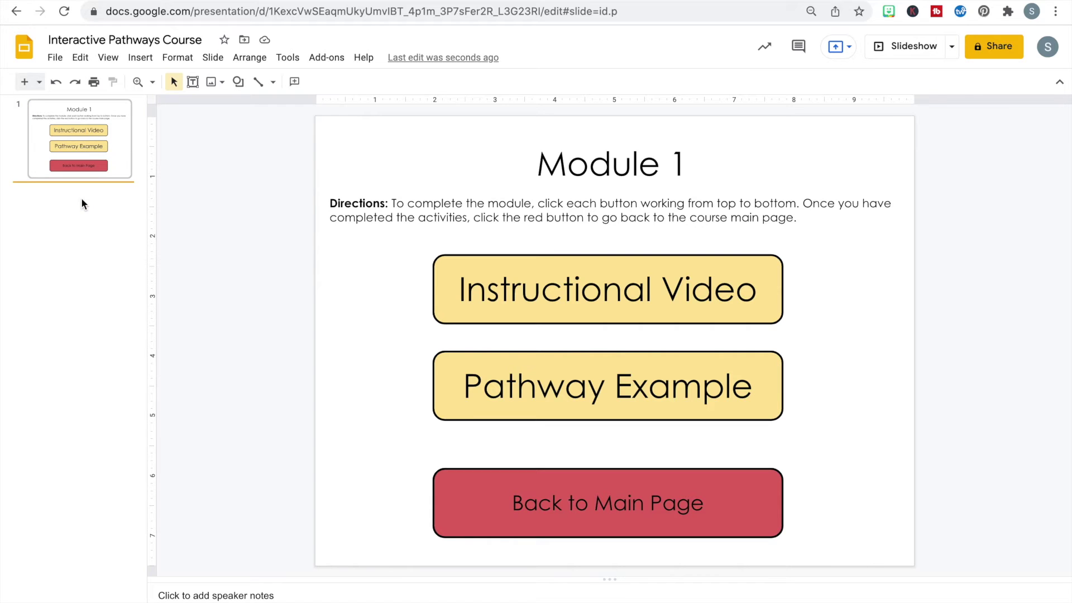
{"action": "key", "text": "ctrl+v"}
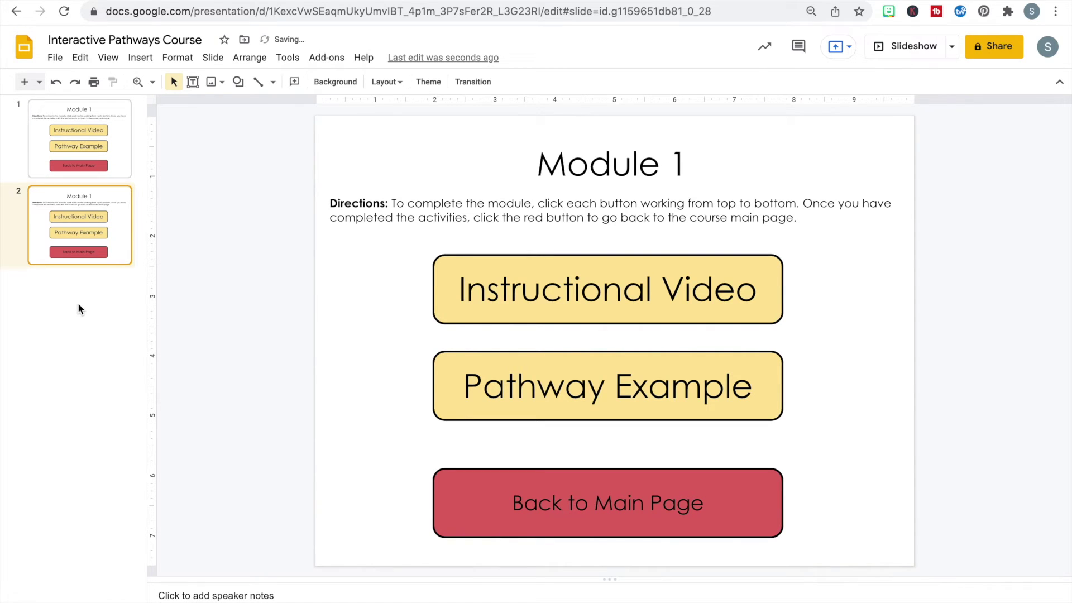
{"action": "left_click", "coordinate": [107, 166]}
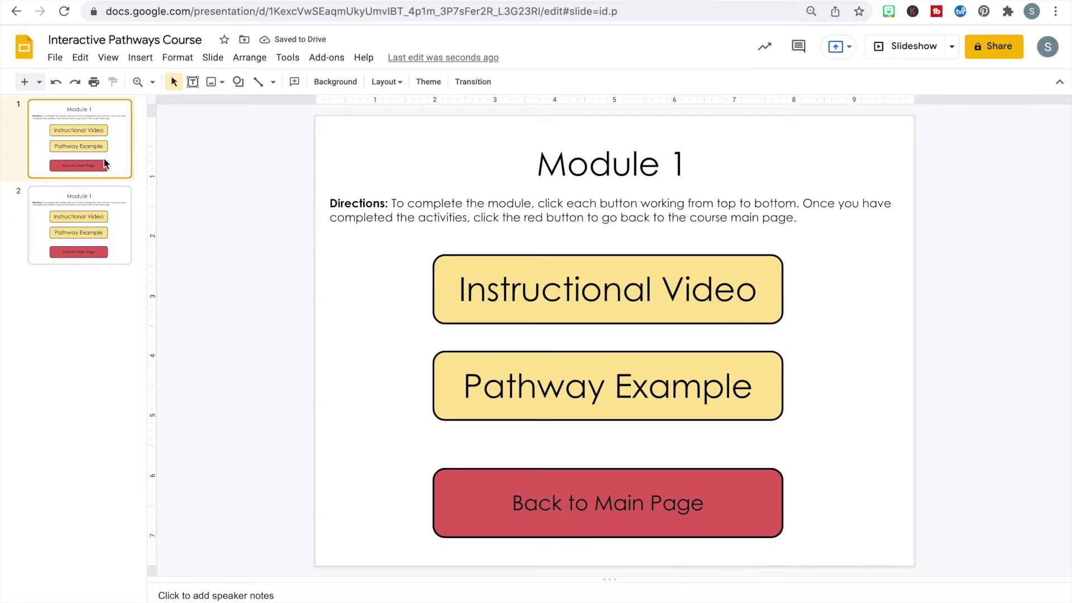
Step: Change the slide 2 title to 'Module 2'
{"action": "left_click", "coordinate": [105, 199]}
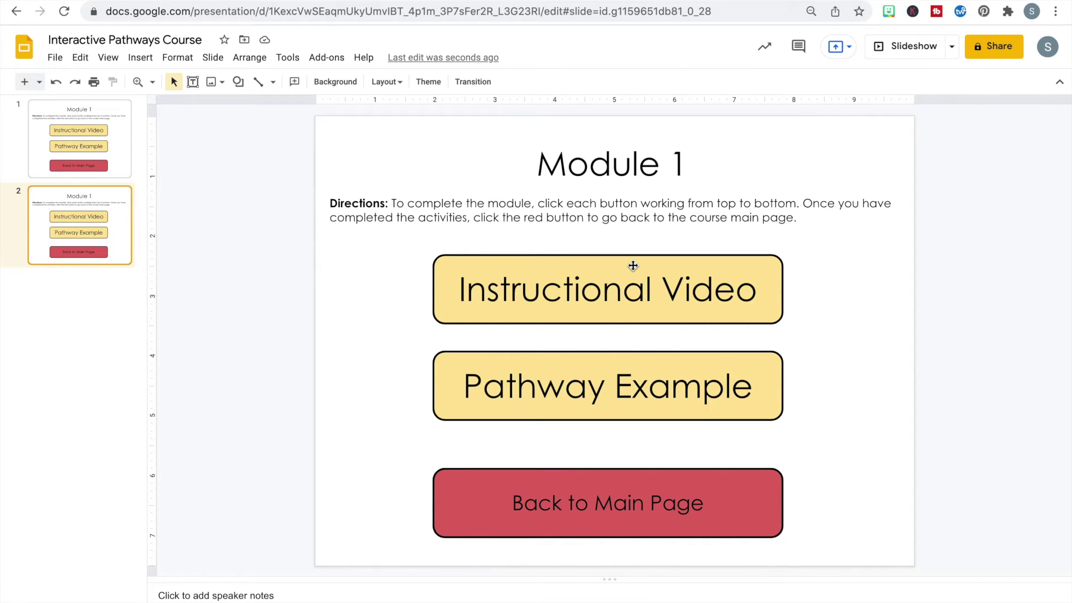
{"action": "left_click", "coordinate": [688, 178]}
{"action": "key", "text": "BackSpace"}
{"action": "type", "text": "2"}
{"action": "left_click", "coordinate": [652, 209]}
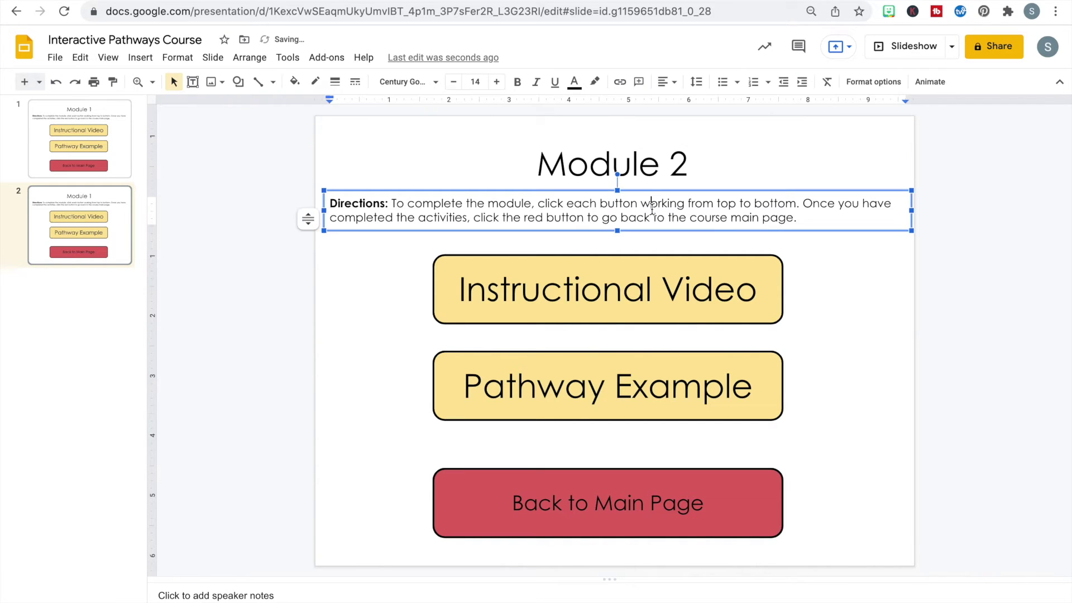
Step: Rename the Pathway Example button to 'Reflect & Share' and duplicate the slide as slide 3
{"action": "left_click", "coordinate": [624, 302]}
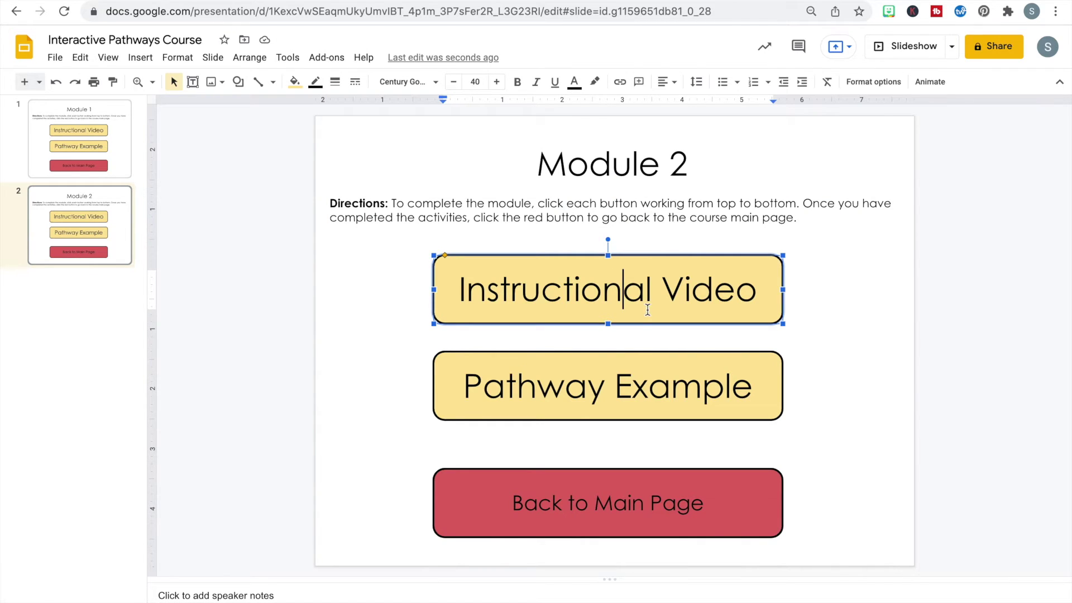
{"action": "left_click", "coordinate": [750, 392]}
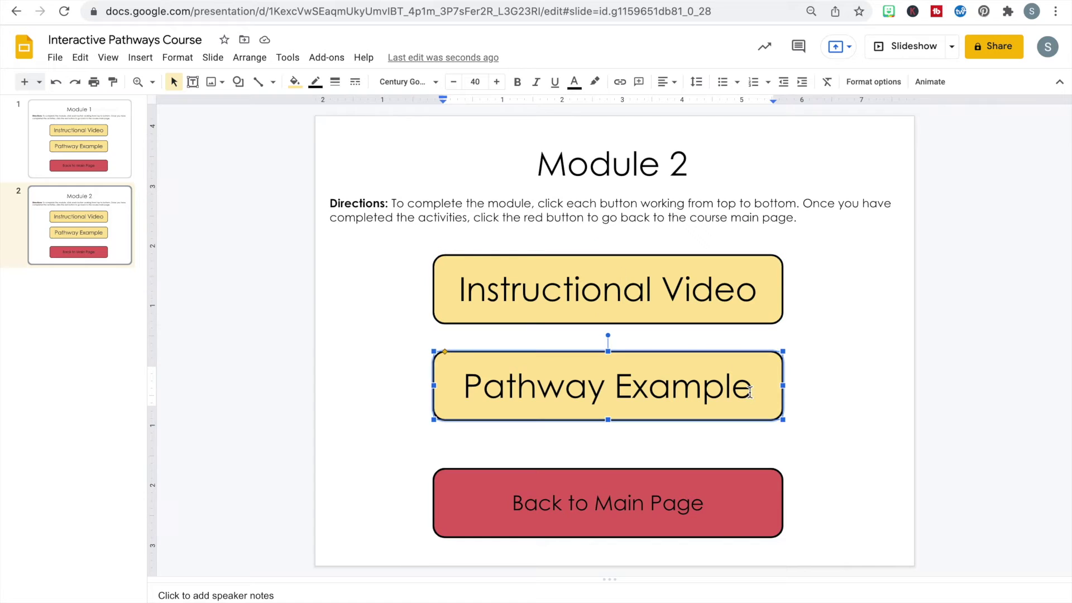
{"action": "key", "text": "super+a"}
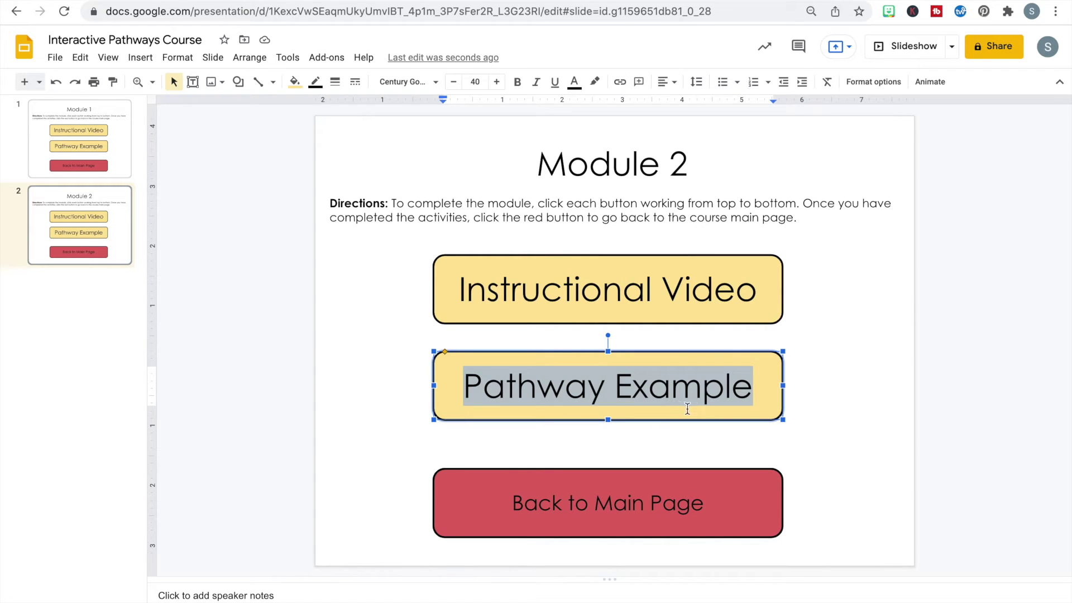
{"action": "type", "text": "Reflect & Share"}
{"action": "left_click", "coordinate": [863, 417]}
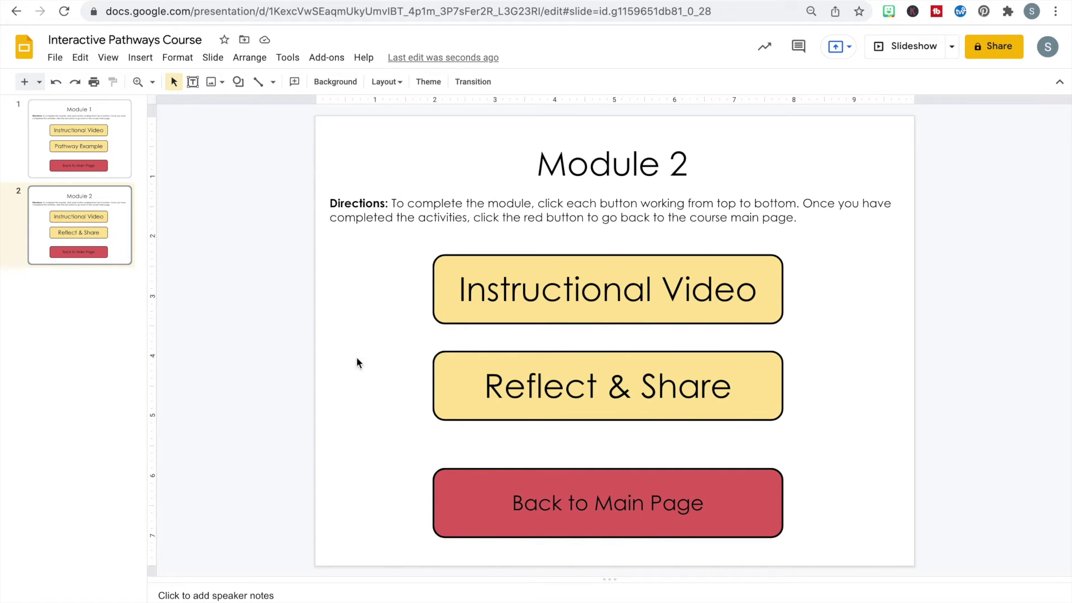
{"action": "left_click", "coordinate": [96, 231]}
{"action": "key", "text": "ctrl+d"}
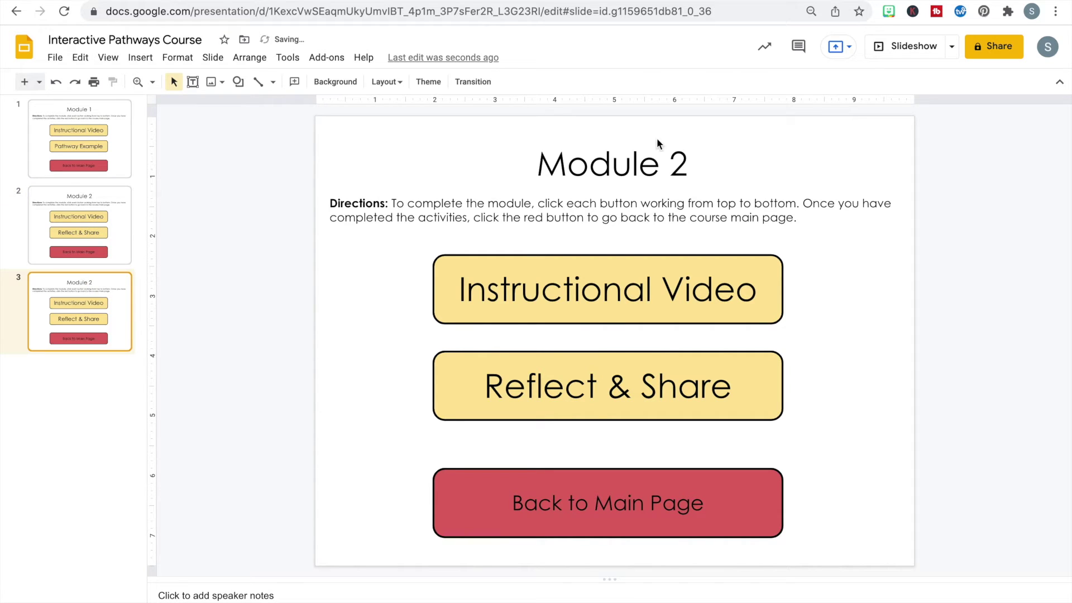
Step: Change the slide 3 title to 'Module 3'
{"action": "left_click", "coordinate": [675, 168]}
{"action": "key", "text": "BackSpace"}
{"action": "type", "text": "3"}
Step: Rename the middle 'Reflect & Share' button to 'Pathway Planner'
{"action": "left_click", "coordinate": [663, 285]}
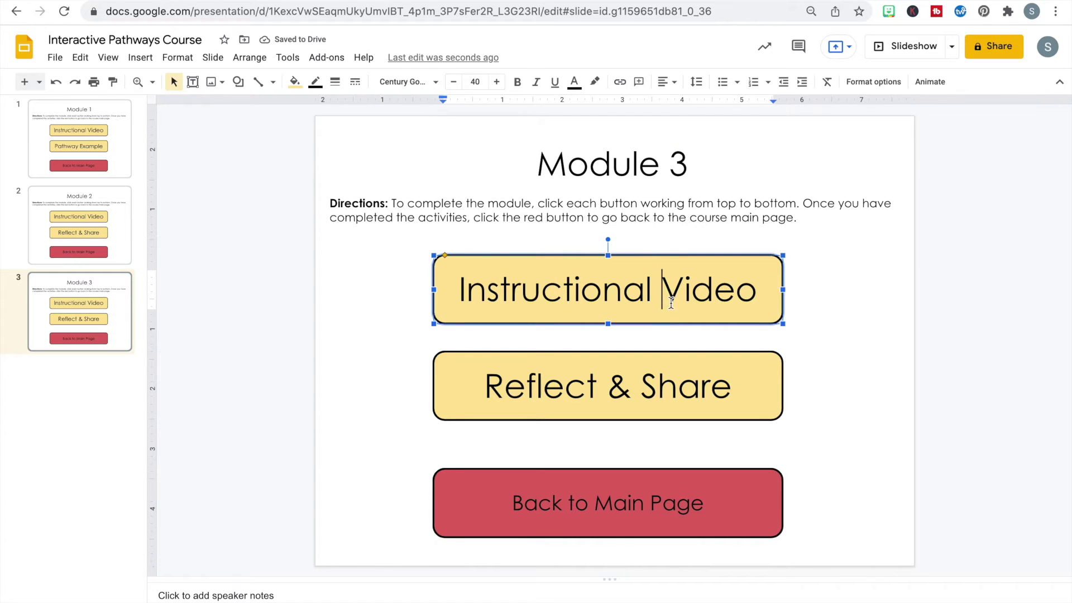
{"action": "left_click", "coordinate": [733, 385]}
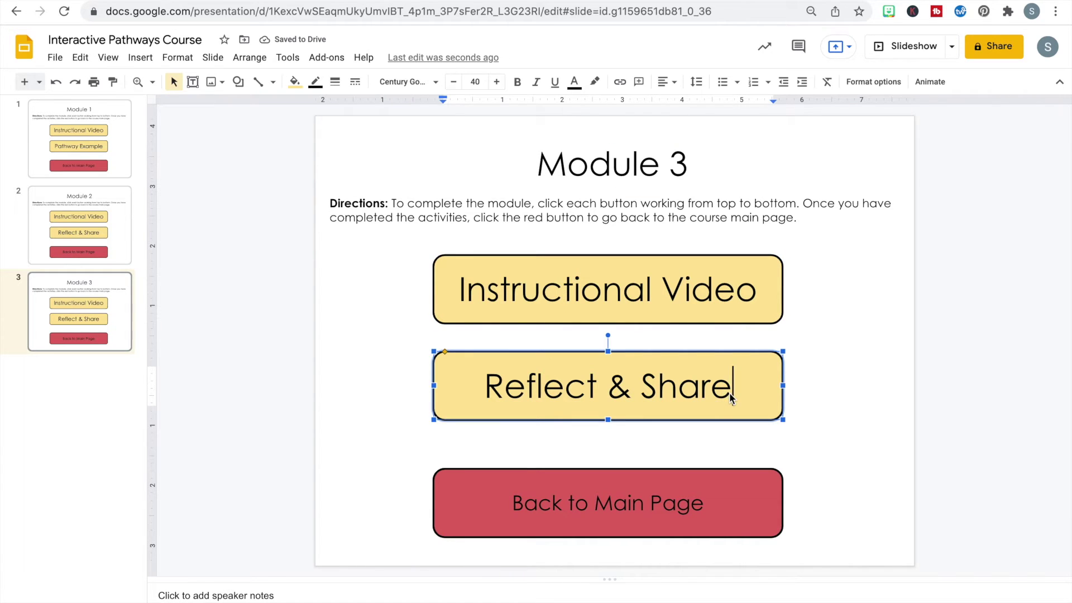
{"action": "left_click_drag", "start_coordinate": [729, 393], "coordinate": [487, 393]}
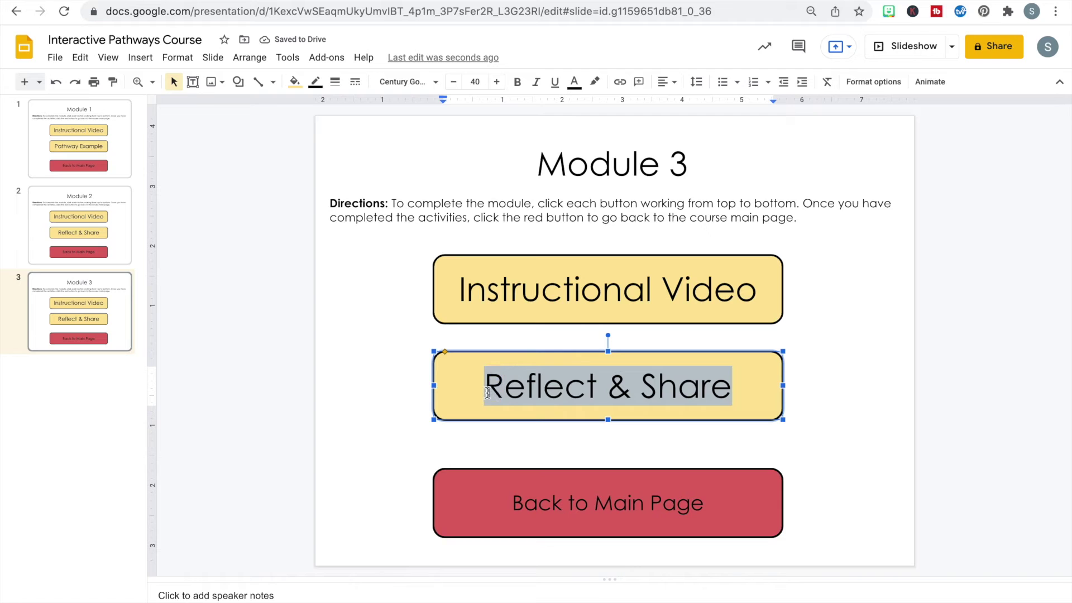
{"action": "type", "text": "Pathway Planner"}
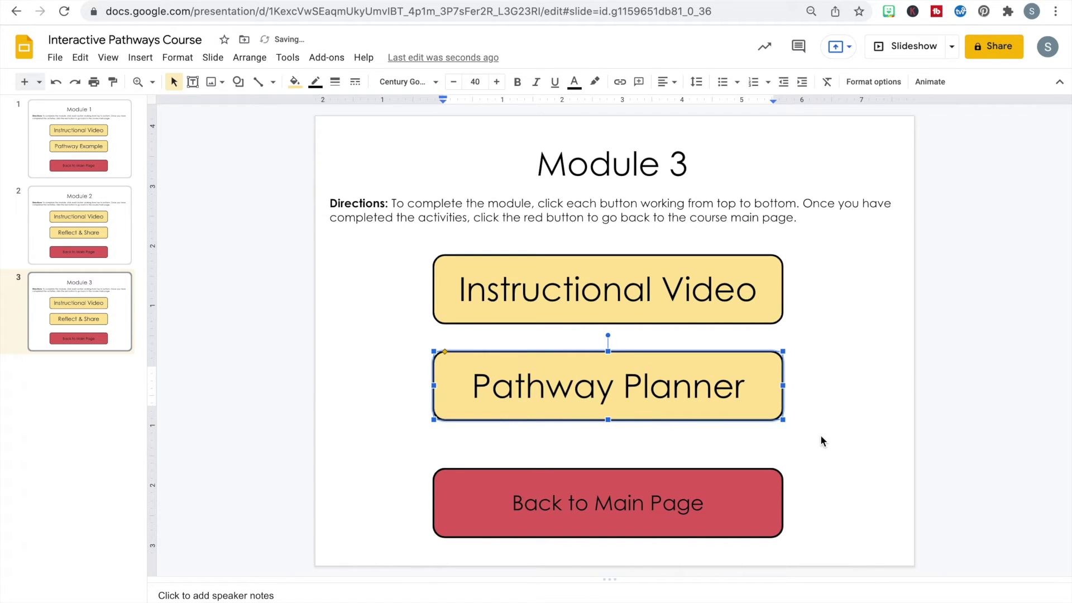
{"action": "left_click", "coordinate": [821, 436]}
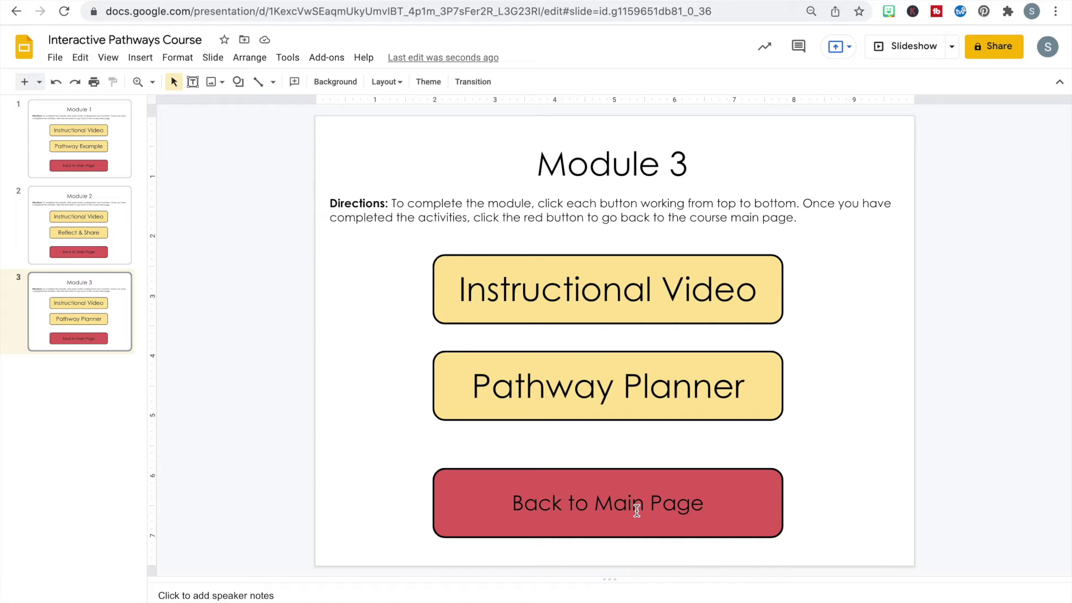
{"action": "left_click", "coordinate": [112, 142]}
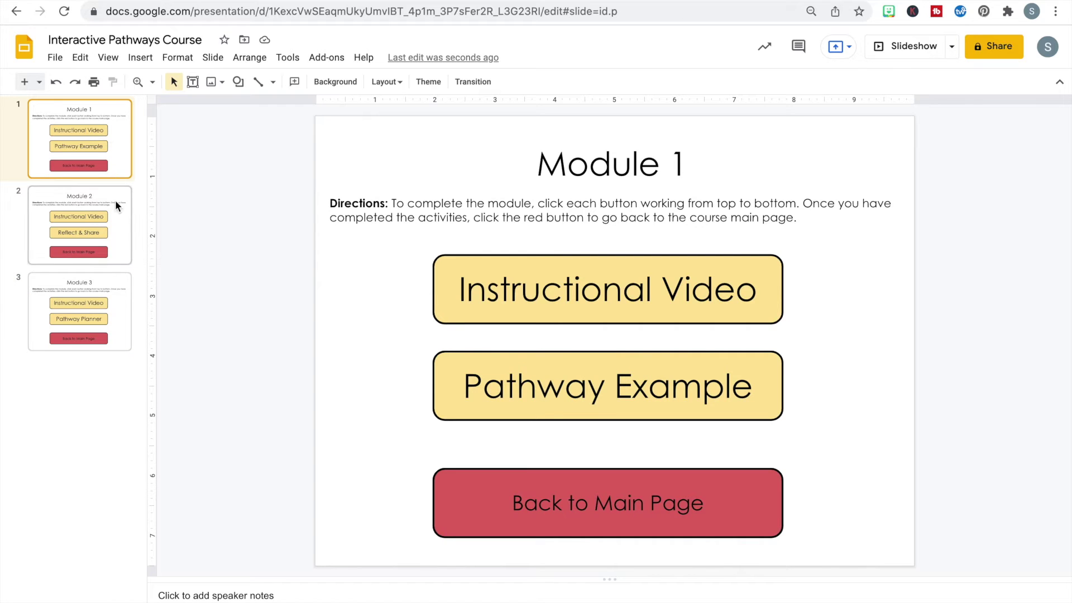
{"action": "left_click", "coordinate": [114, 218]}
{"action": "left_click", "coordinate": [108, 347]}
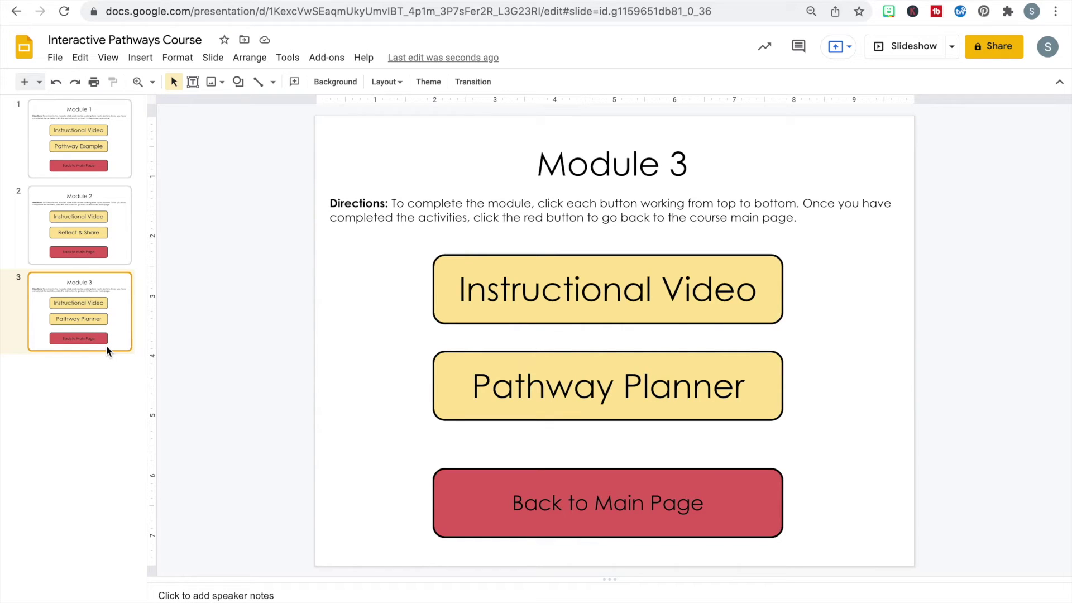
{"action": "left_click", "coordinate": [107, 148]}
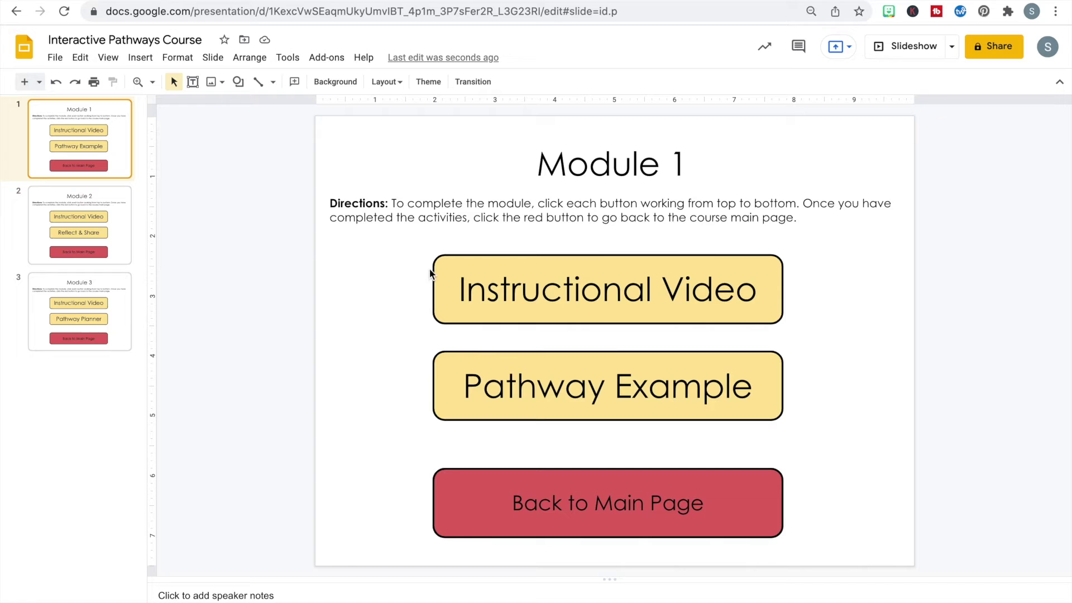
Step: In a new tab on YouTube, copy the share link of the 17:31 Learning Pathways video
{"action": "key", "text": "super+t"}
{"action": "left_click", "coordinate": [381, 8]}
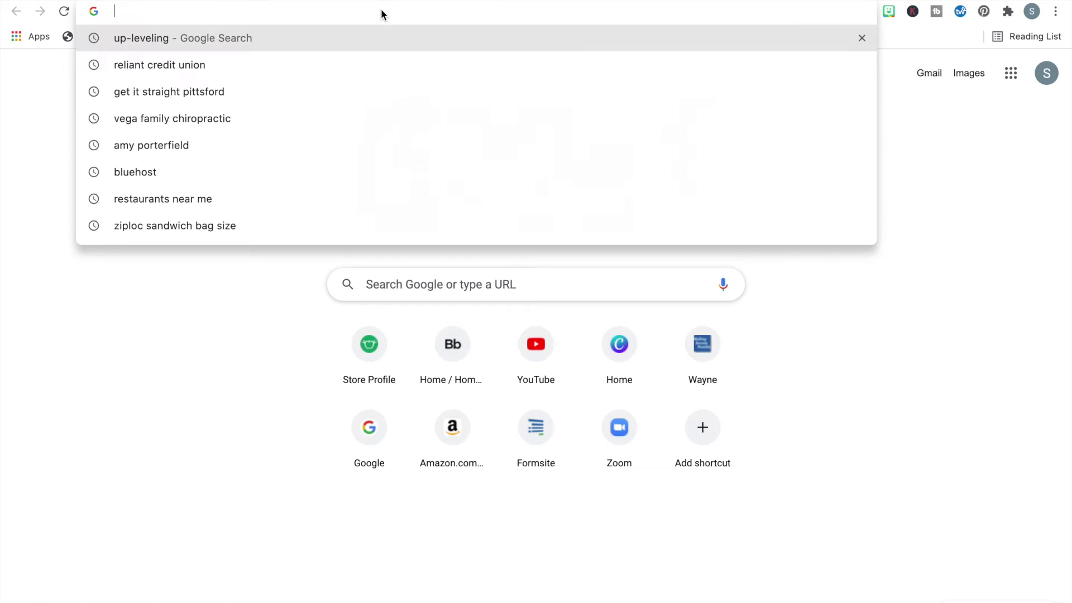
{"action": "type", "text": "you"}
{"action": "key", "text": "Return"}
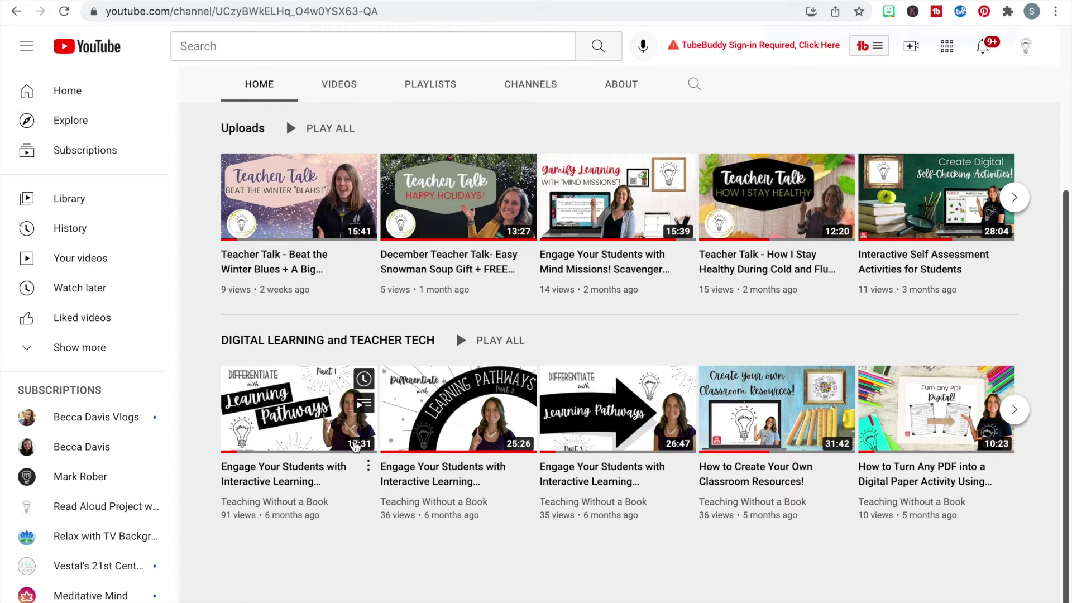
{"action": "left_click", "coordinate": [285, 441]}
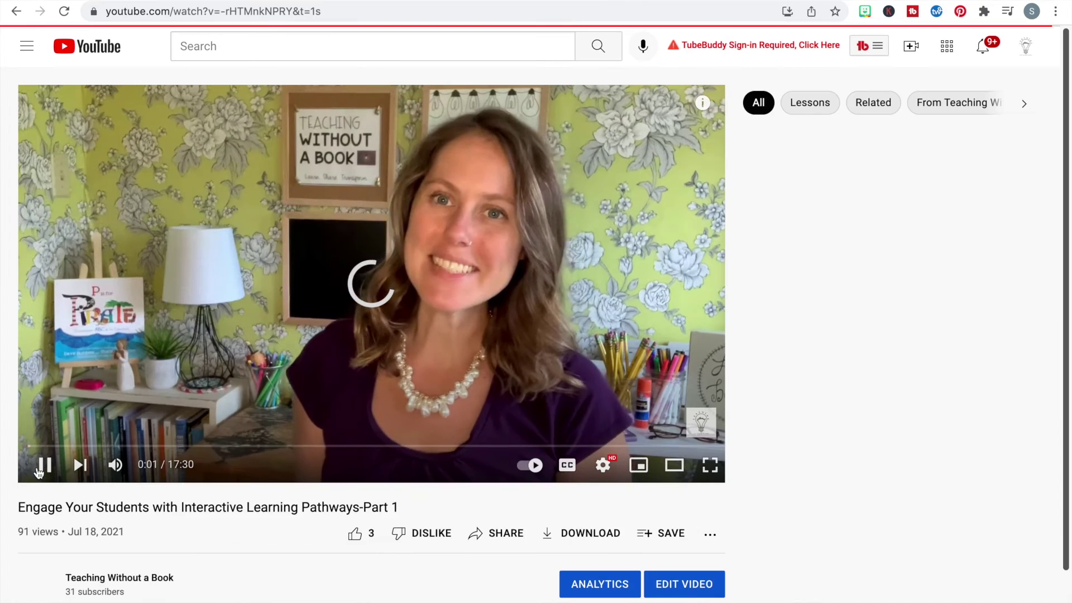
{"action": "left_click", "coordinate": [480, 535]}
{"action": "left_click", "coordinate": [682, 363]}
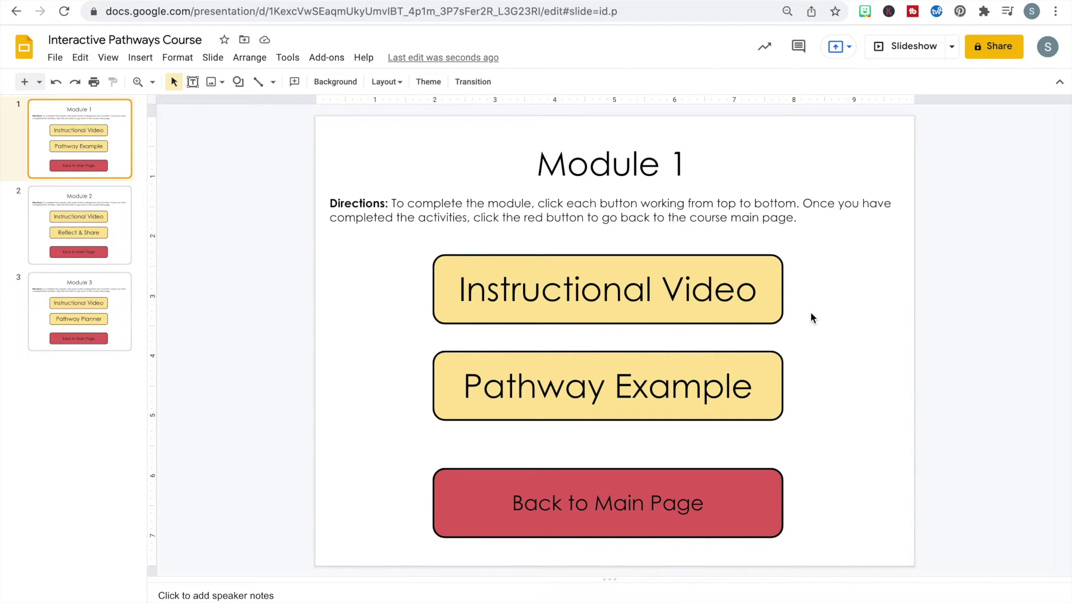
Step: Link the Instructional Video button to the copied youtu.be URL and test the link
{"action": "left_click", "coordinate": [735, 279]}
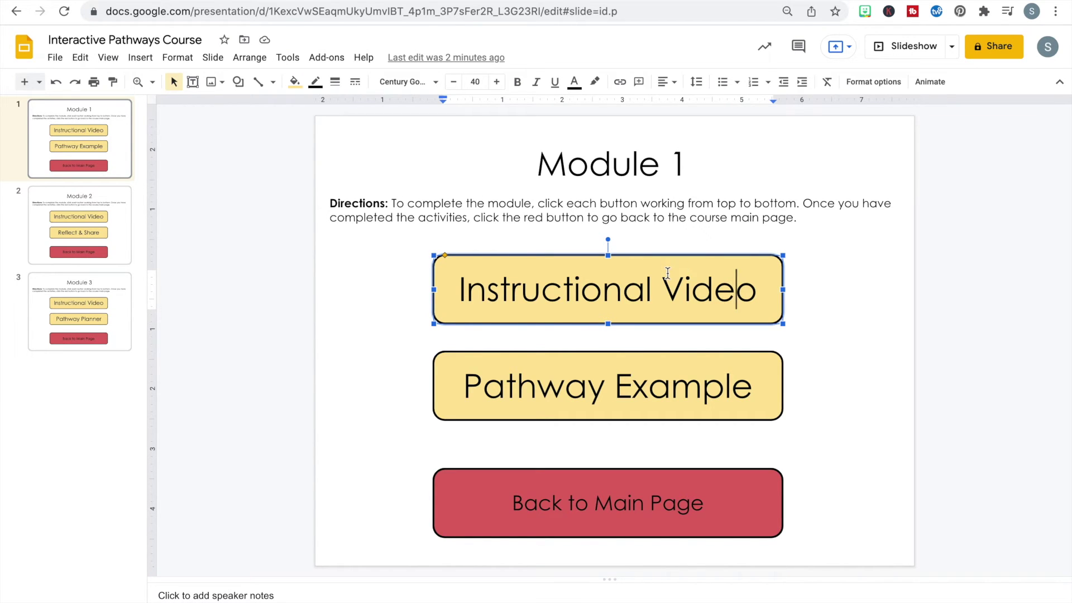
{"action": "left_click", "coordinate": [619, 82]}
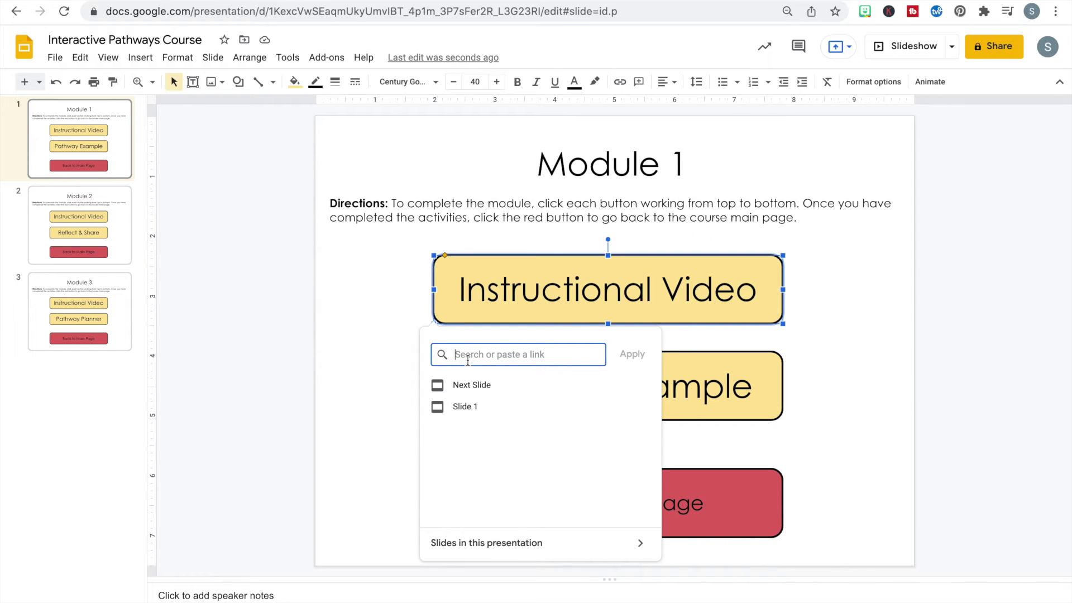
{"action": "key", "text": "ctrl+v"}
{"action": "left_click", "coordinate": [632, 354]}
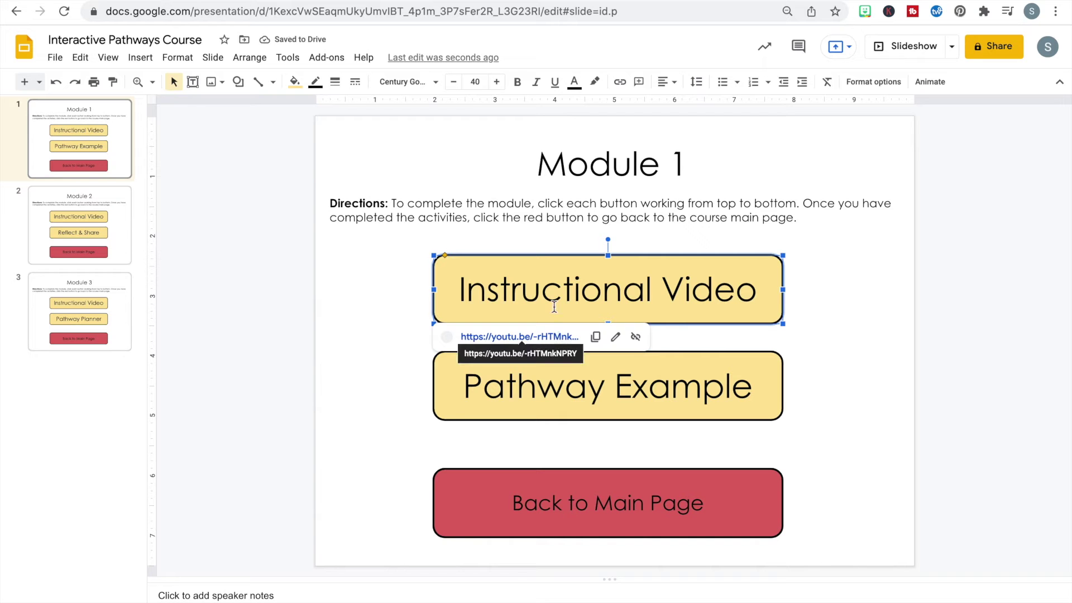
{"action": "left_click", "coordinate": [544, 338]}
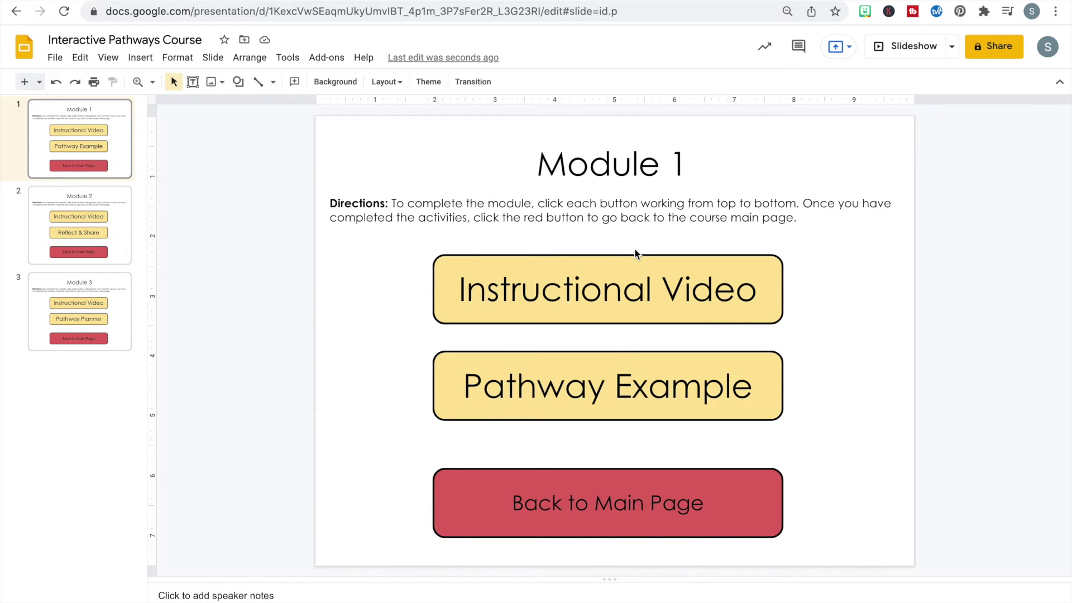
{"action": "left_click", "coordinate": [594, 364]}
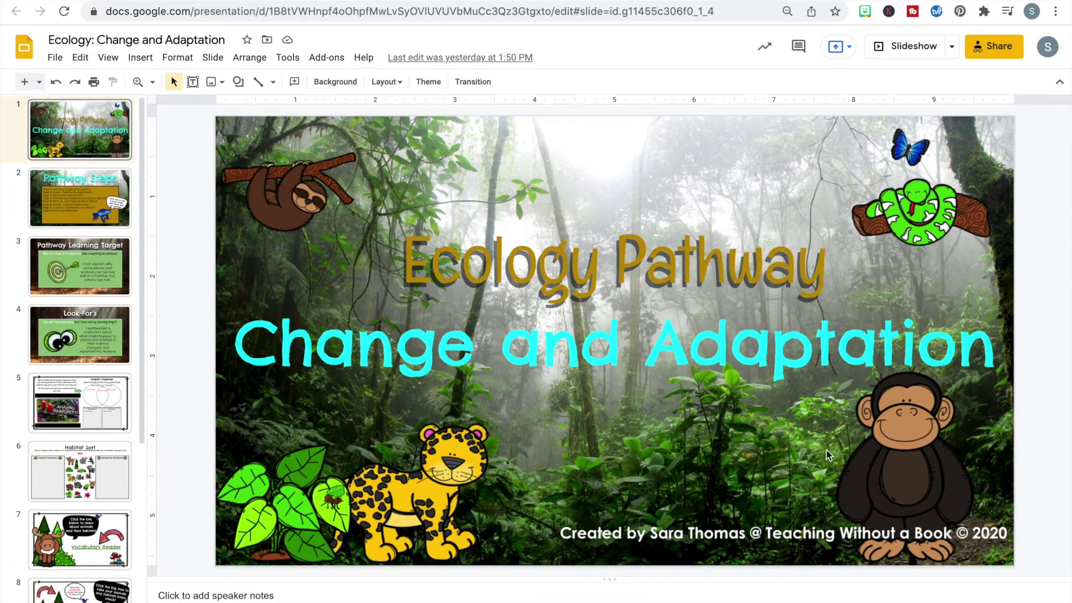
Step: Browse the Ecology deck's Graphic Organizer and Habitat Sort slides, then return to the title slide
{"action": "scroll", "coordinate": [103, 472], "scroll_direction": "down", "scroll_amount": 2}
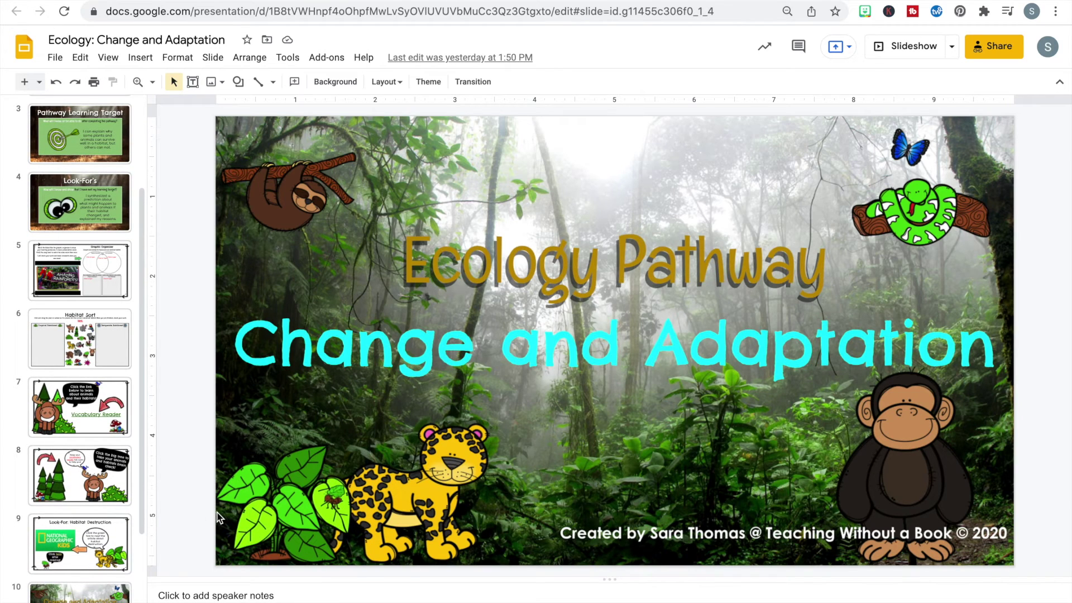
{"action": "left_click", "coordinate": [93, 286]}
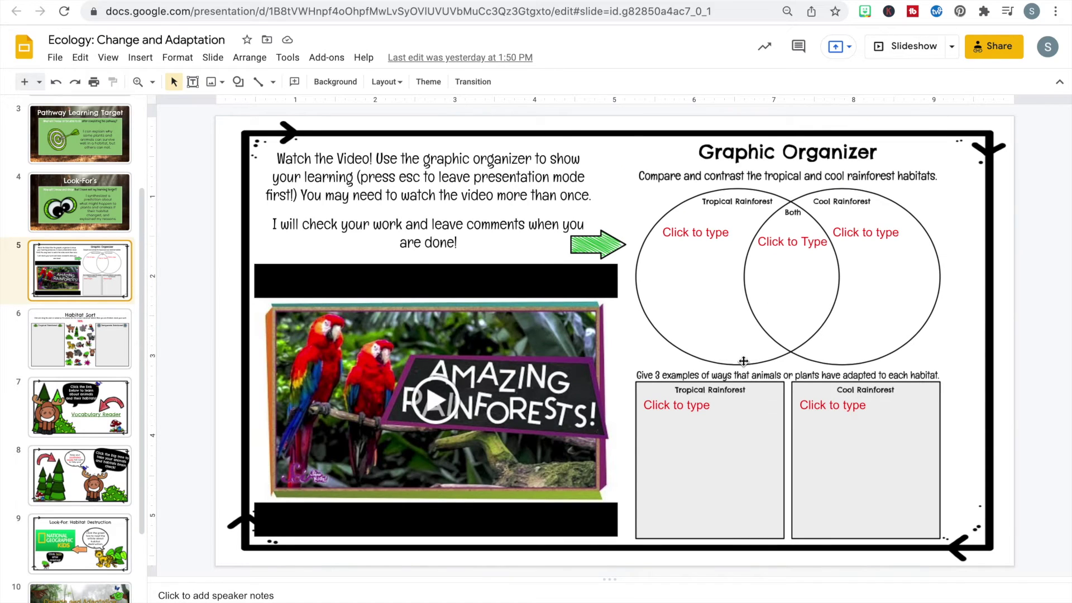
{"action": "left_click", "coordinate": [730, 448]}
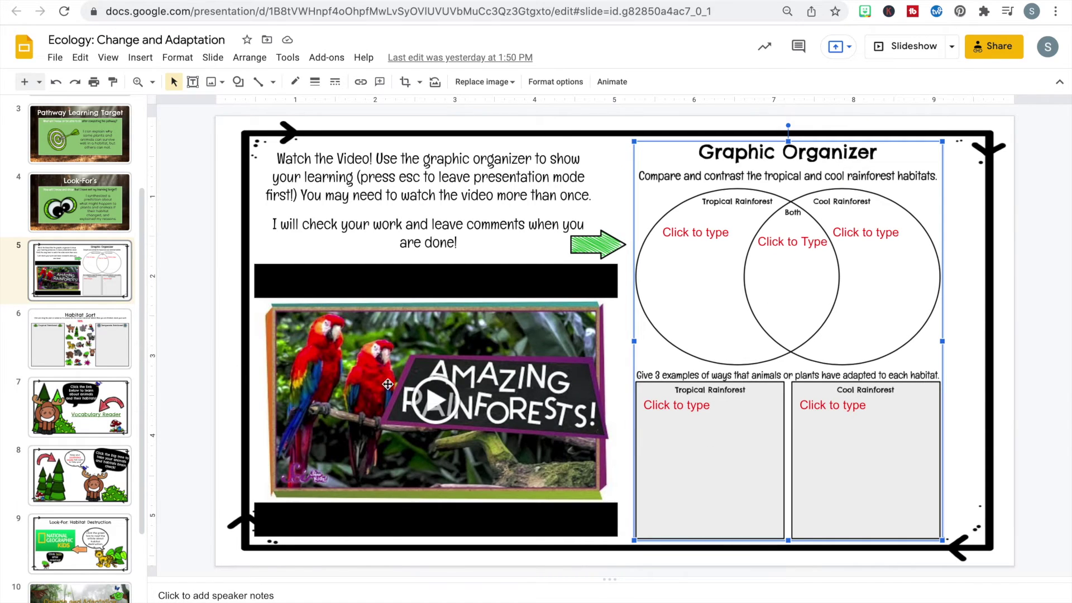
{"action": "left_click", "coordinate": [102, 361]}
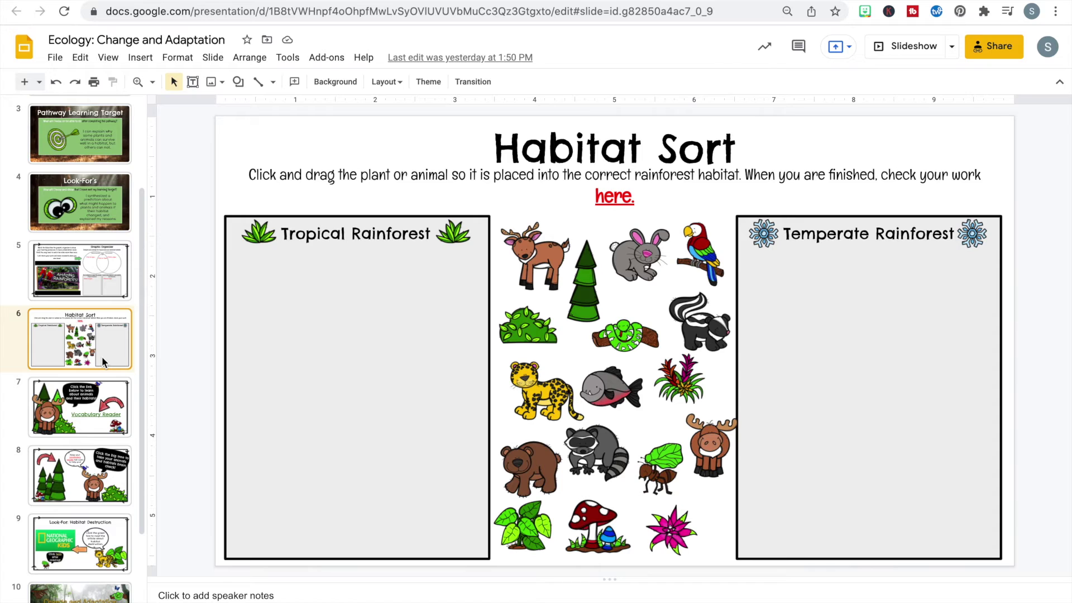
{"action": "scroll", "coordinate": [92, 481], "scroll_direction": "down", "scroll_amount": 2}
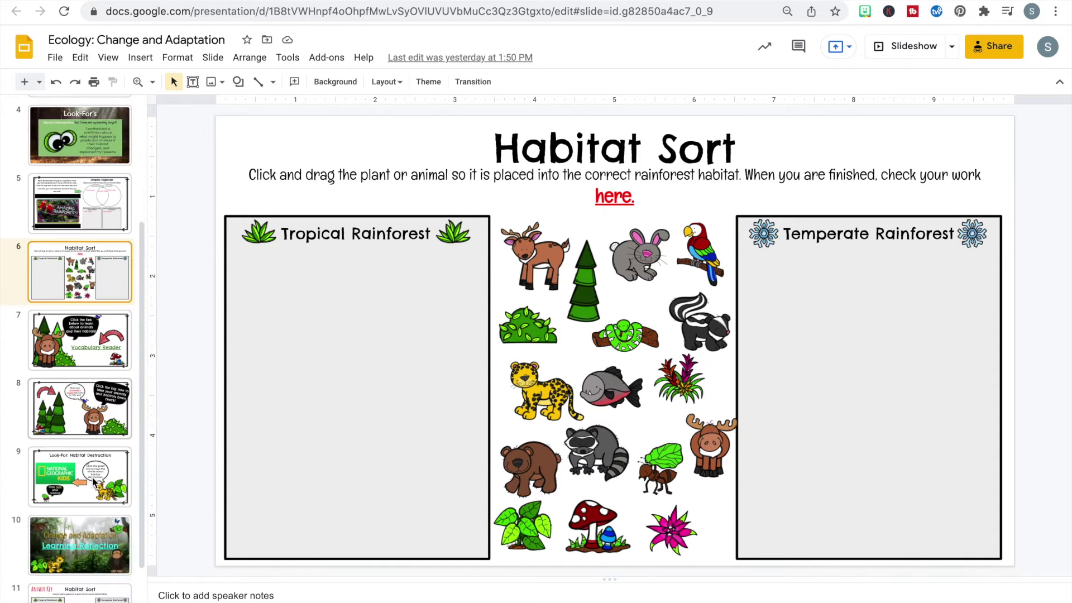
{"action": "scroll", "coordinate": [93, 482], "scroll_direction": "up", "scroll_amount": 4}
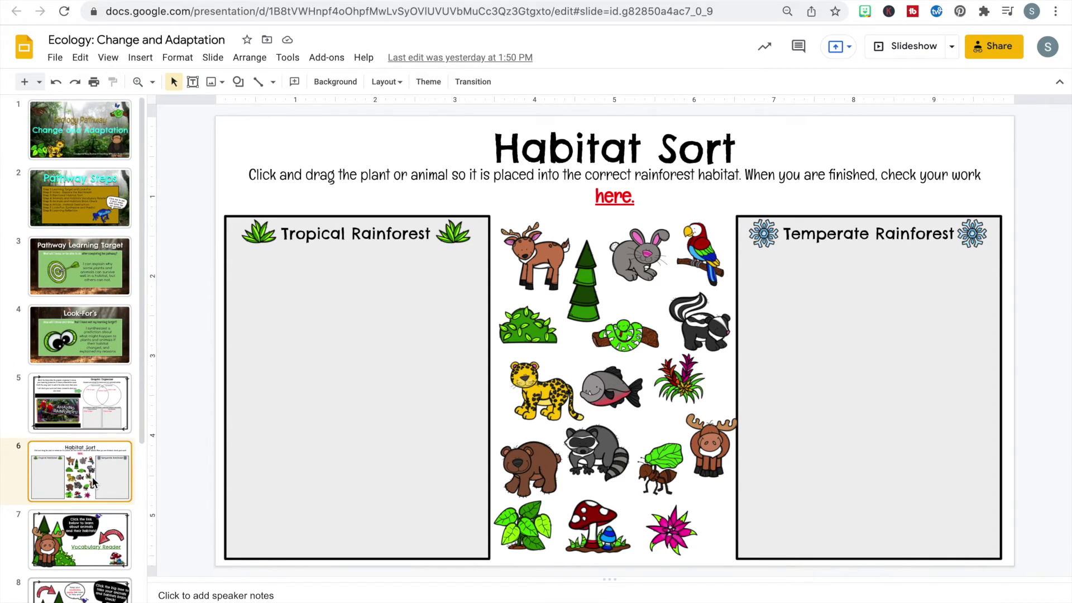
{"action": "left_click", "coordinate": [102, 152]}
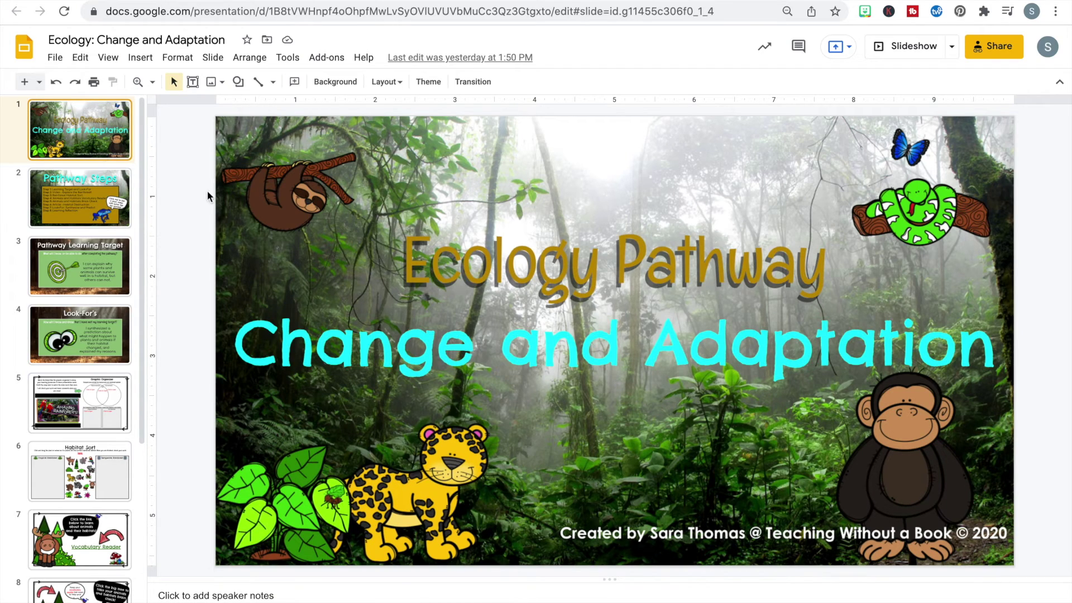
Step: Set the Ecology deck's general link access to Restricted
{"action": "left_click", "coordinate": [997, 48]}
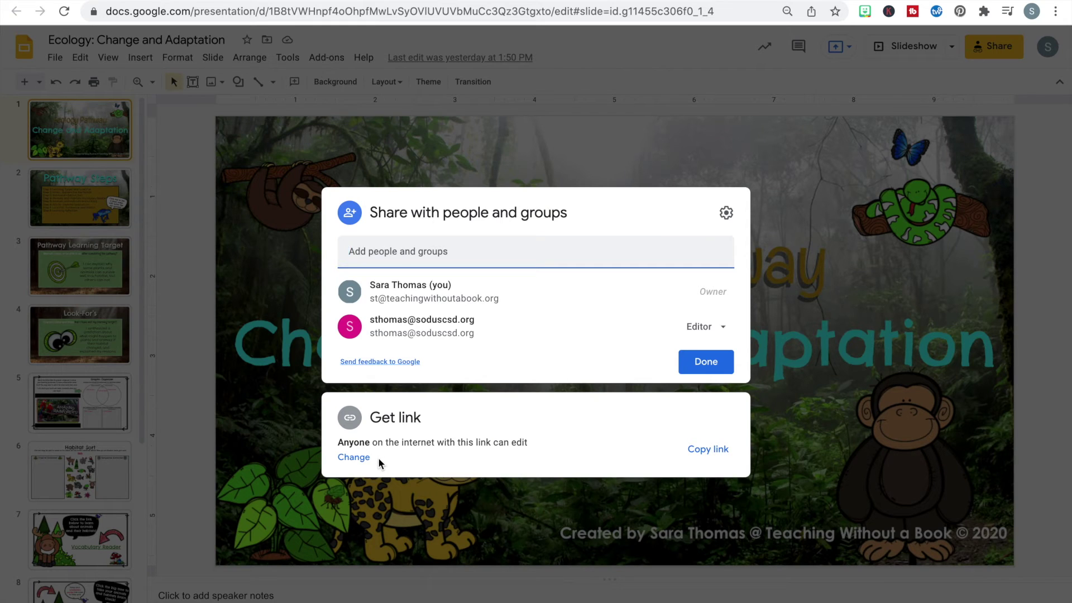
{"action": "left_click", "coordinate": [347, 459]}
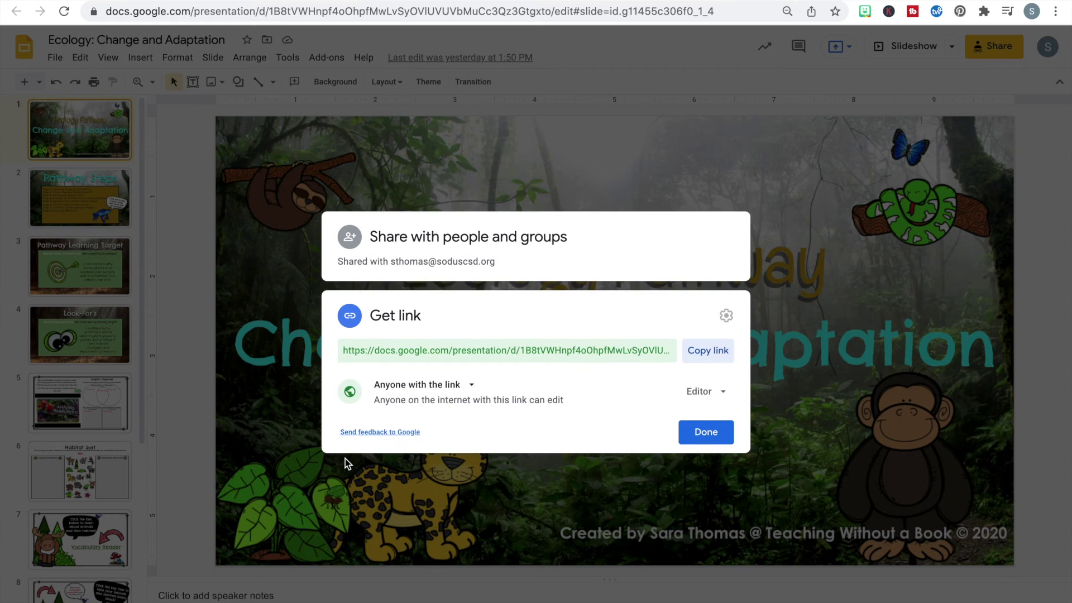
{"action": "left_click", "coordinate": [472, 386]}
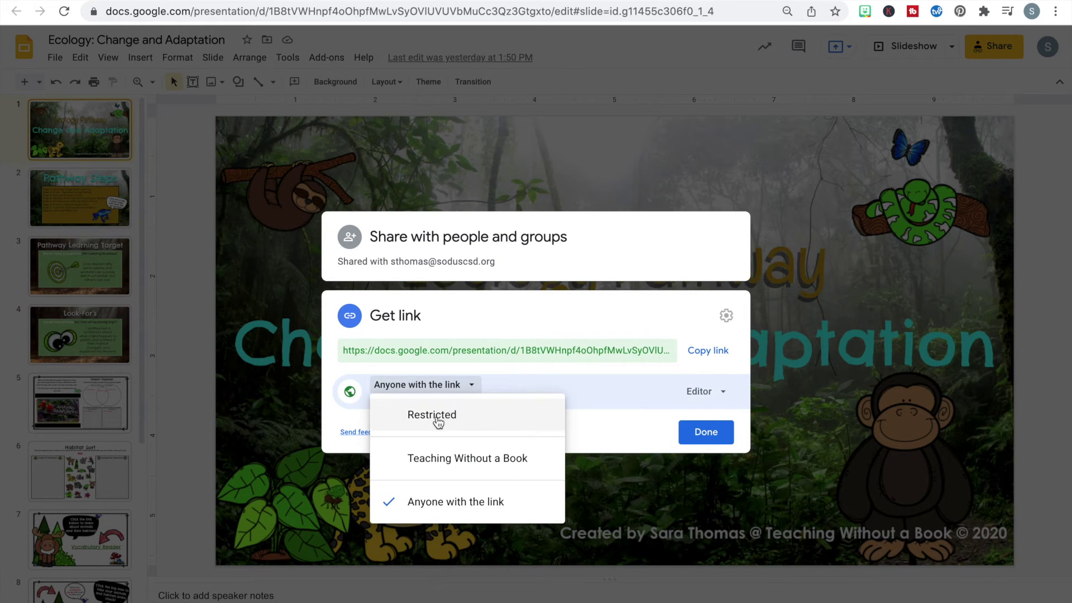
{"action": "left_click", "coordinate": [472, 416]}
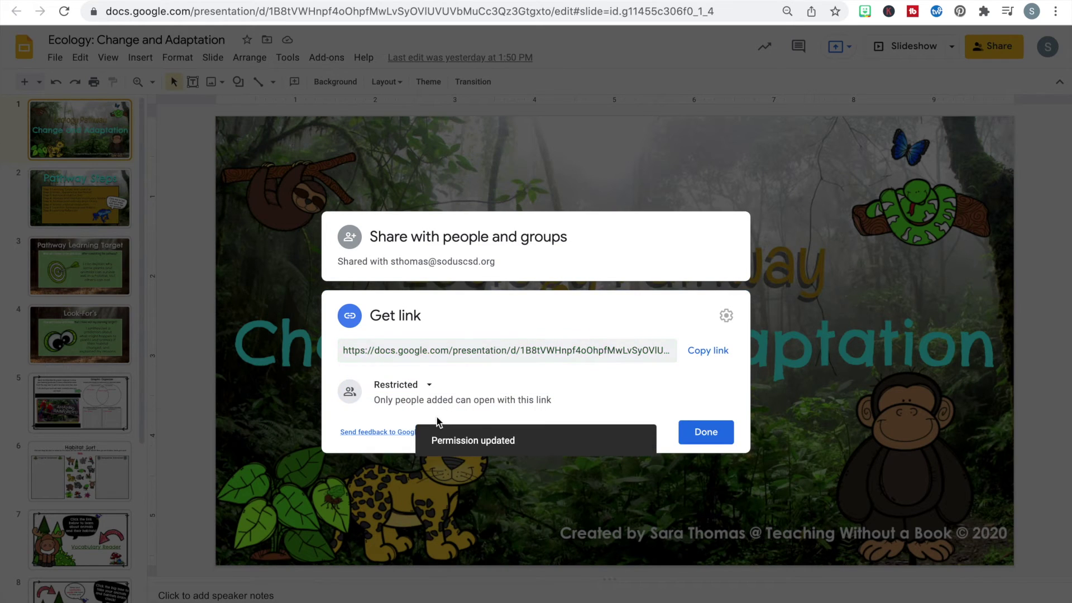
{"action": "left_click", "coordinate": [705, 434]}
Step: Change general access to Anyone with the link as Viewer
{"action": "left_click", "coordinate": [976, 51]}
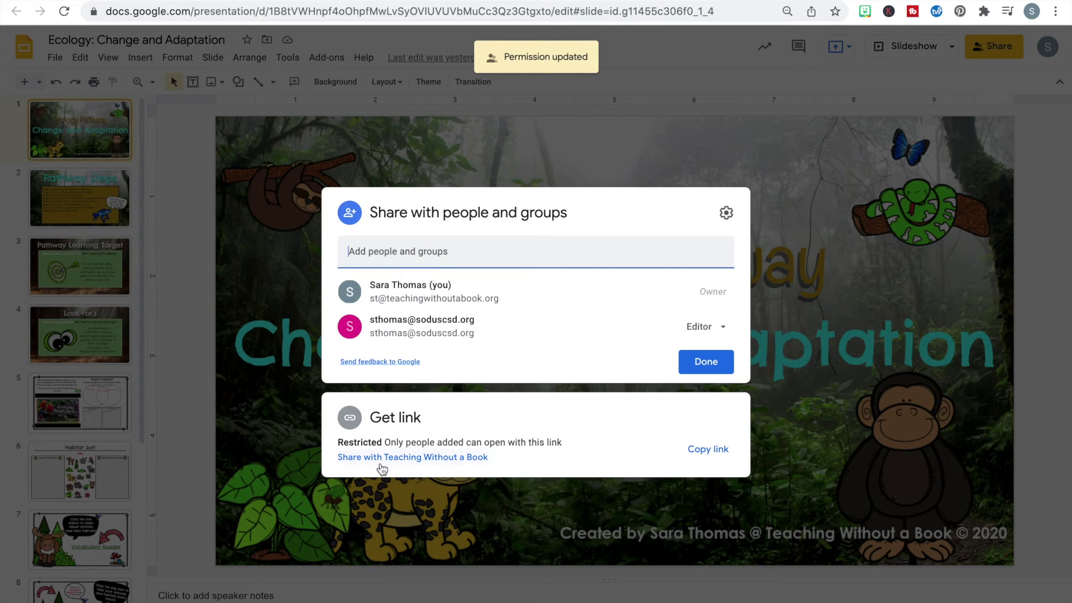
{"action": "left_click", "coordinate": [371, 446]}
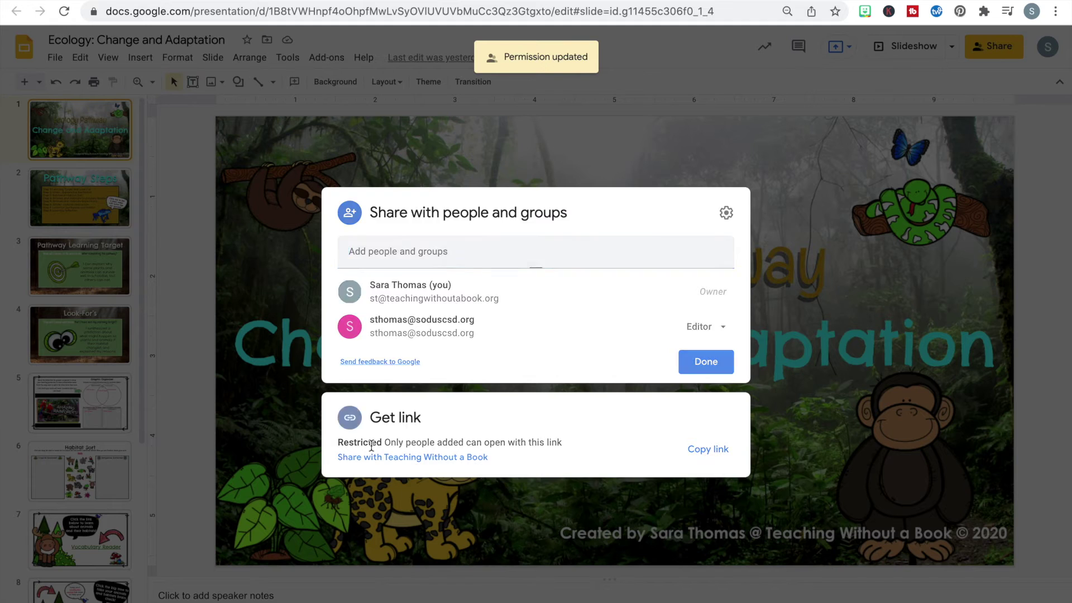
{"action": "left_click", "coordinate": [431, 387]}
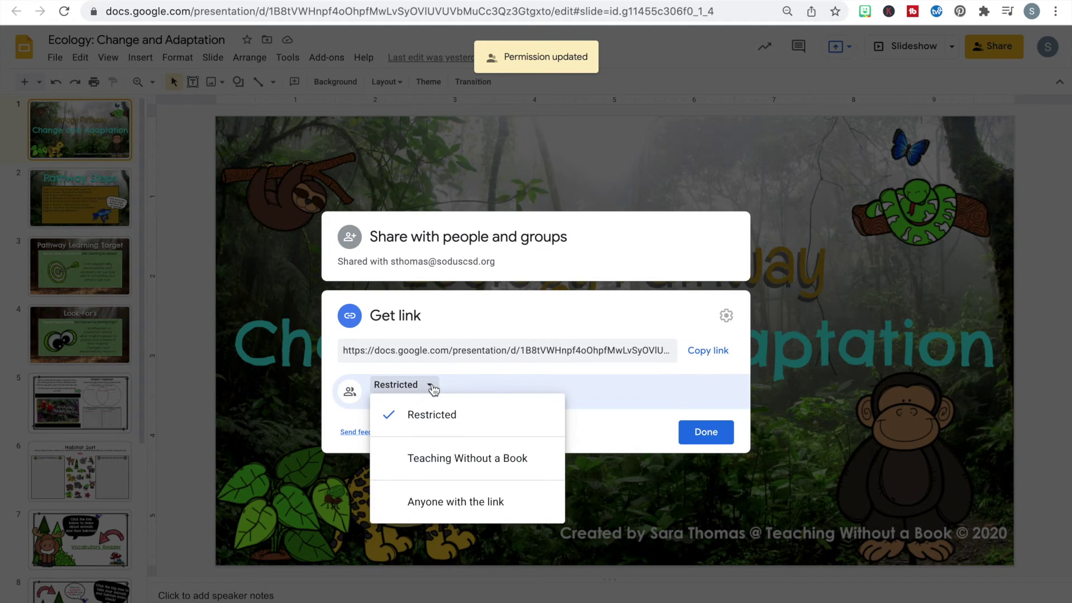
{"action": "left_click", "coordinate": [428, 504]}
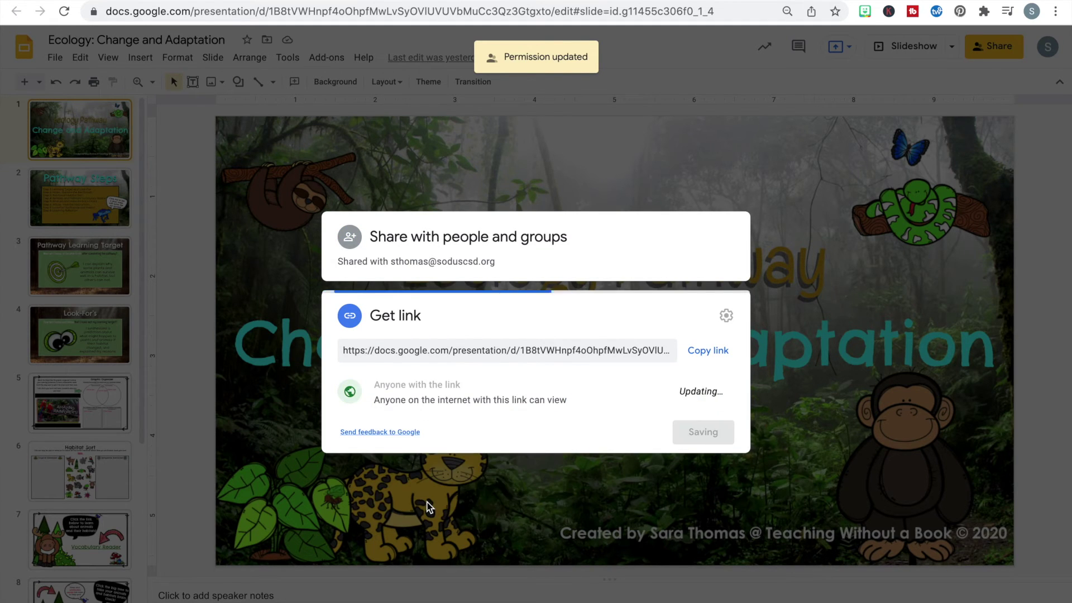
{"action": "left_click", "coordinate": [701, 433]}
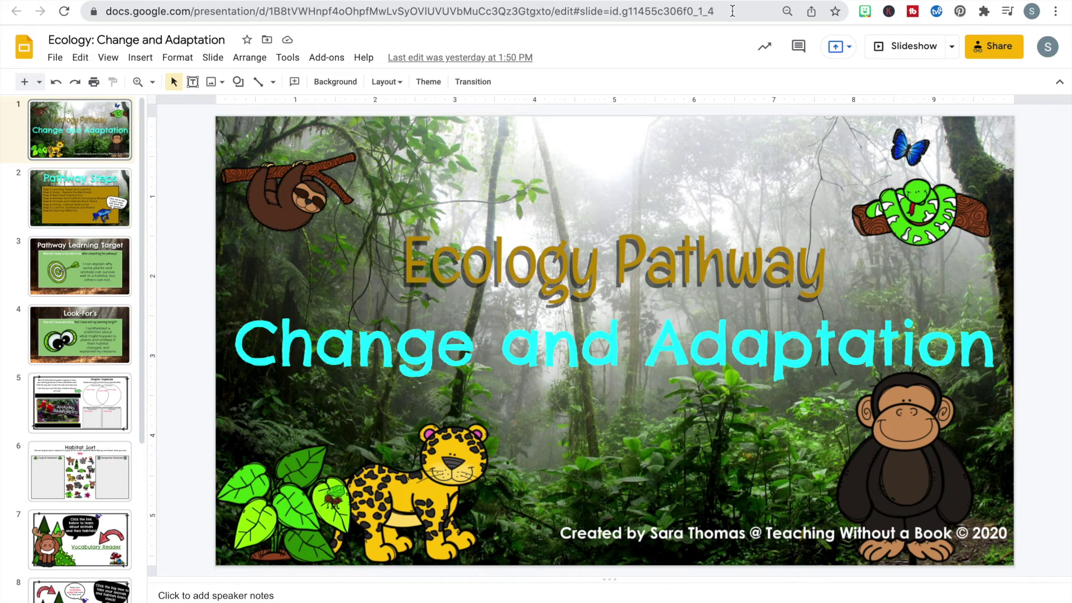
Step: Change the Ecology deck's address ending from edit to /copy, then return to the Interactive Pathways Course tab
{"action": "left_click", "coordinate": [752, 11]}
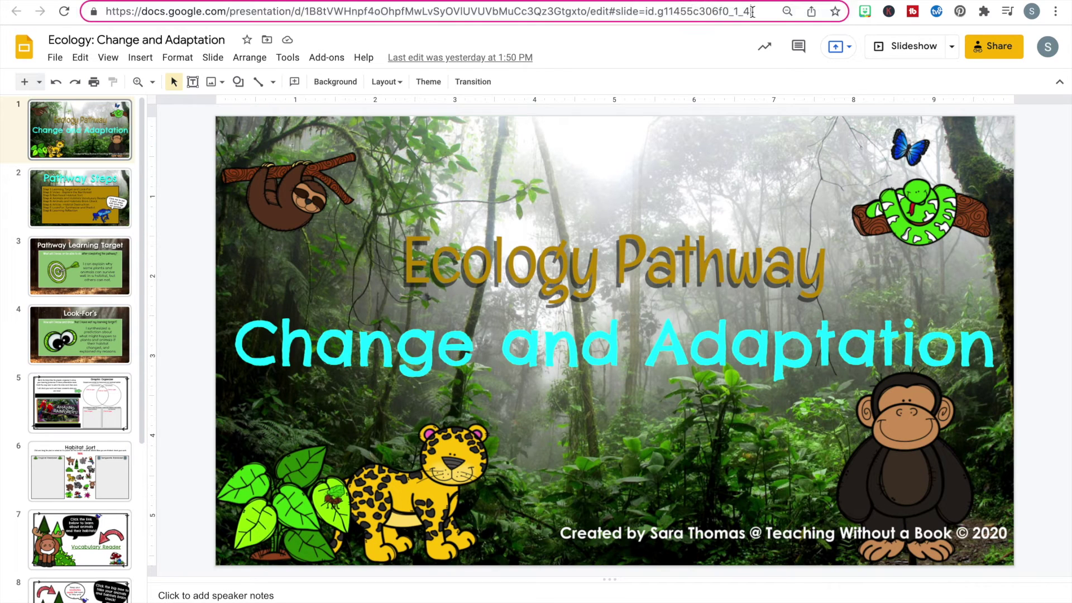
{"action": "left_click_drag", "start_coordinate": [752, 11], "coordinate": [588, 11]}
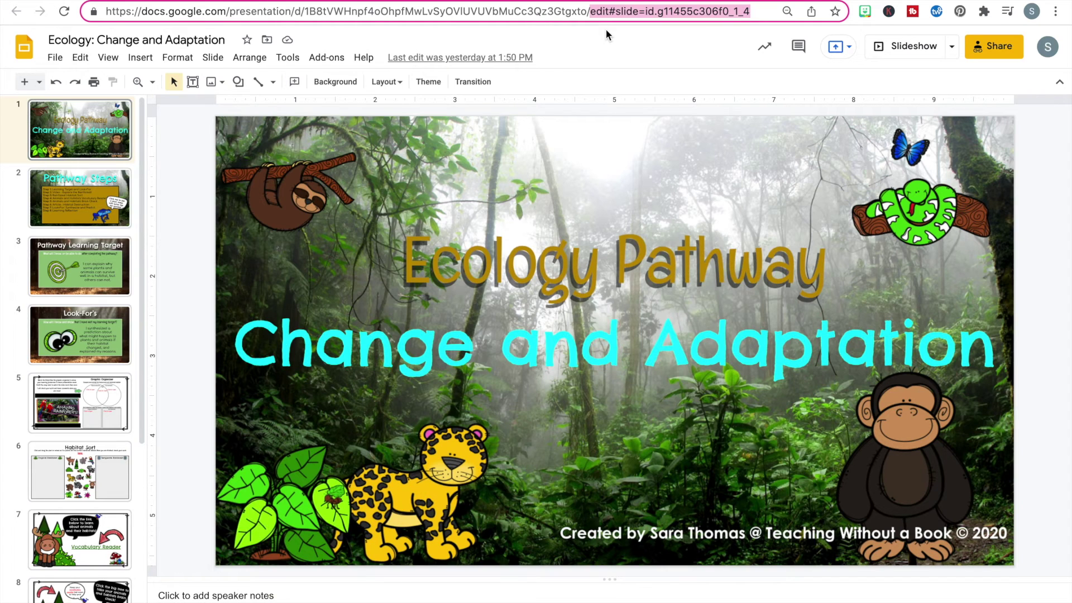
{"action": "key", "text": "BackSpace"}
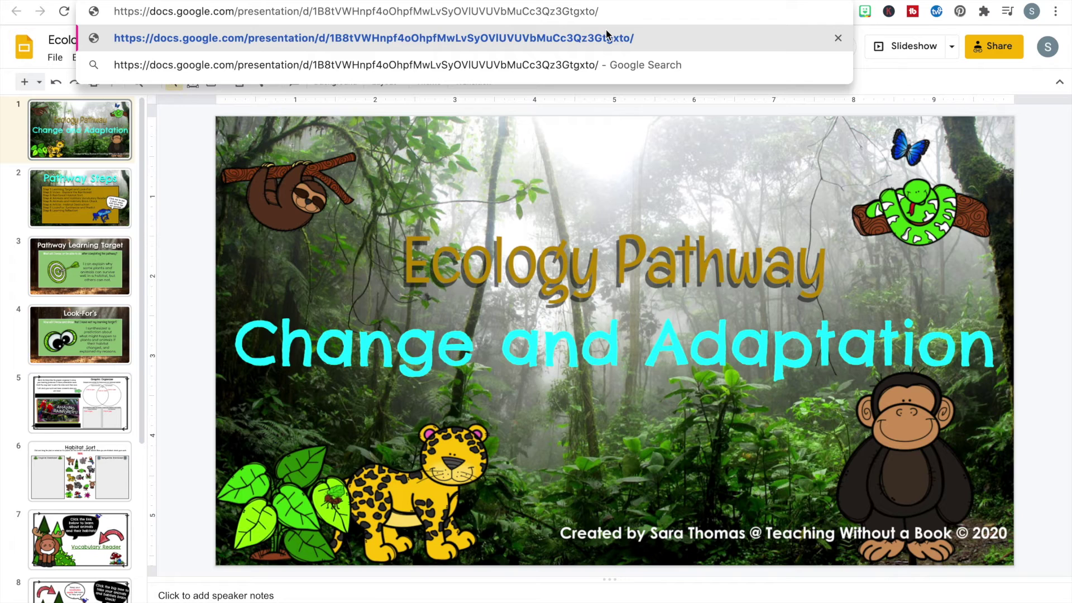
{"action": "type", "text": "copy"}
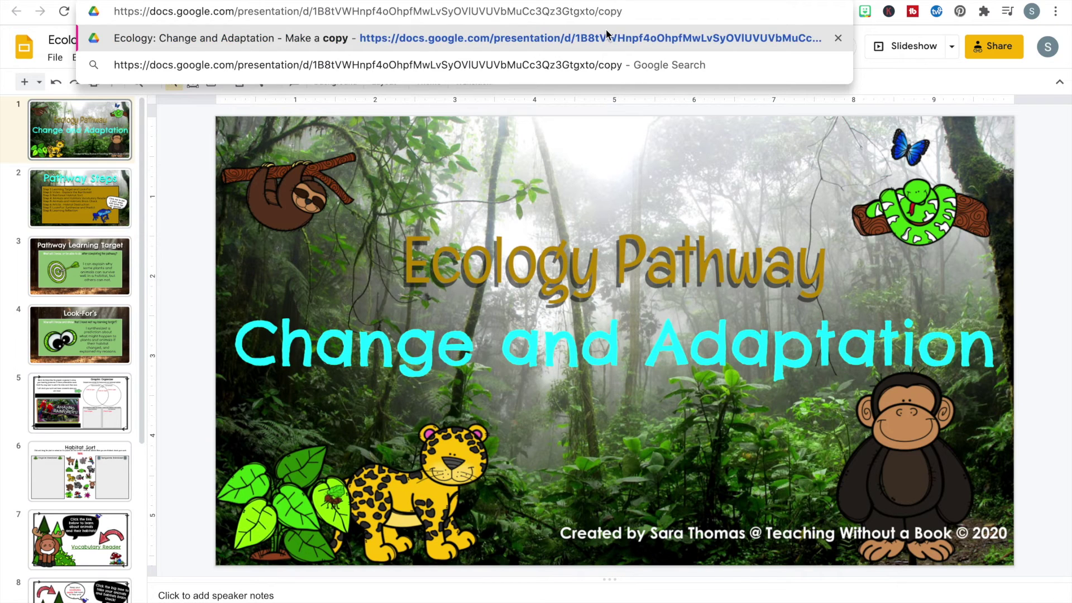
{"action": "key", "text": "Return"}
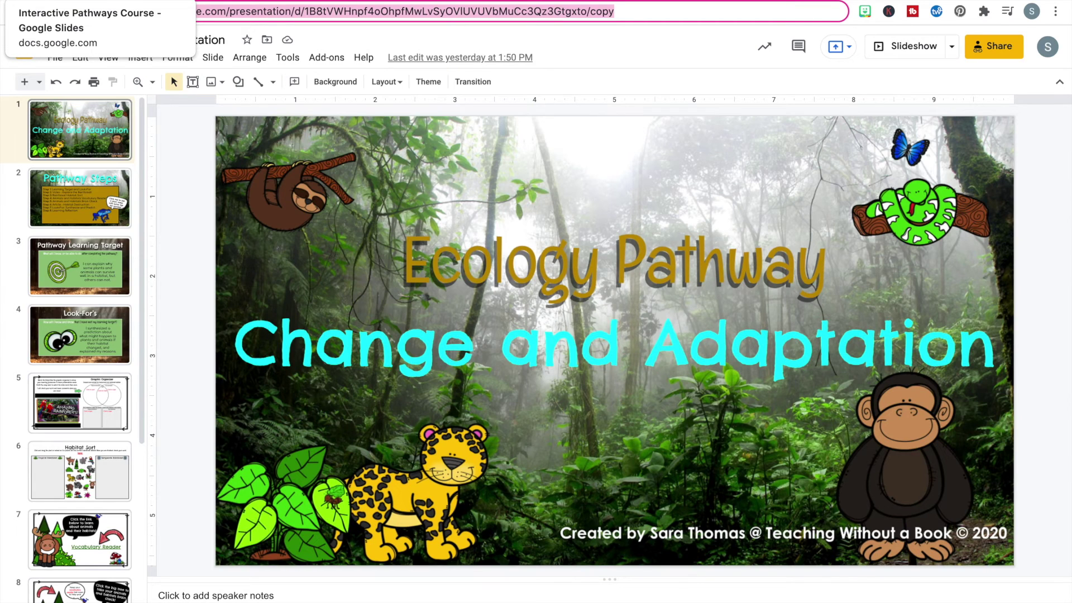
{"action": "left_click", "coordinate": [84, 1]}
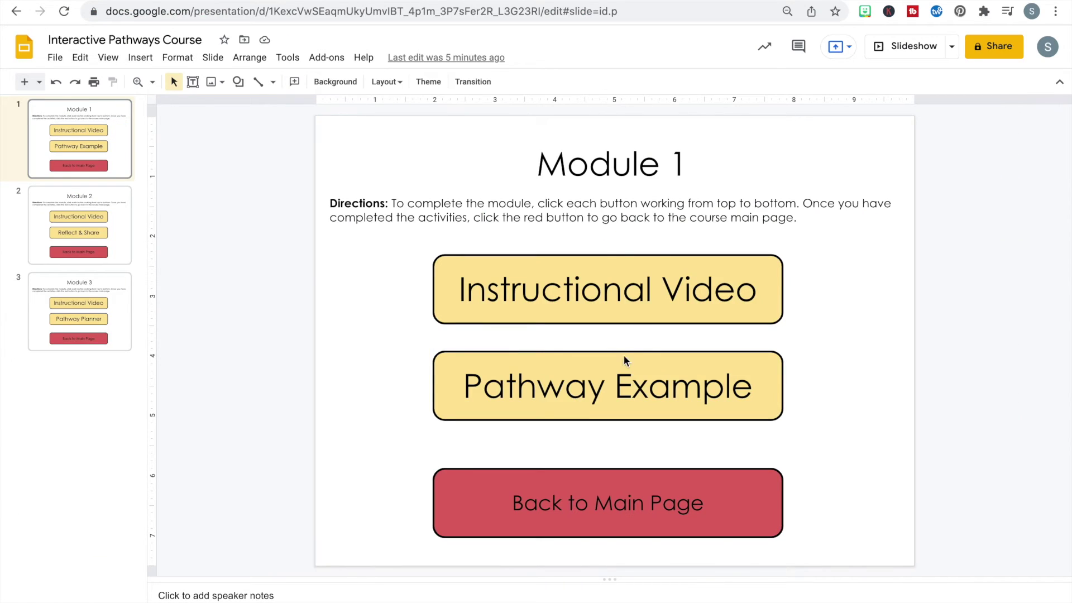
Step: Link the Pathway Example button to the /copy URL and test it in Slideshow
{"action": "left_click", "coordinate": [617, 373]}
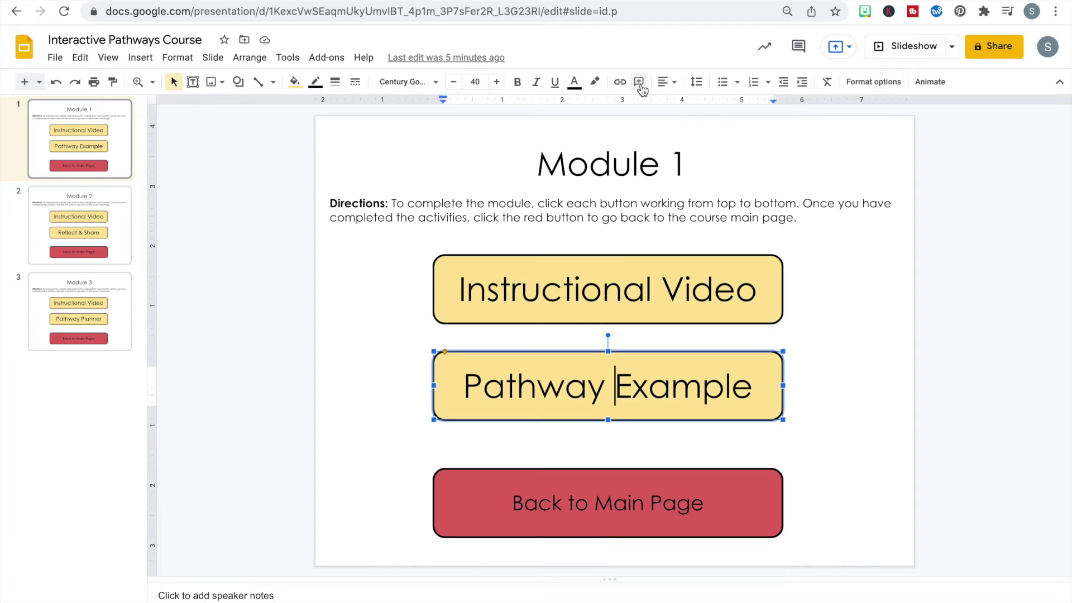
{"action": "left_click", "coordinate": [619, 81]}
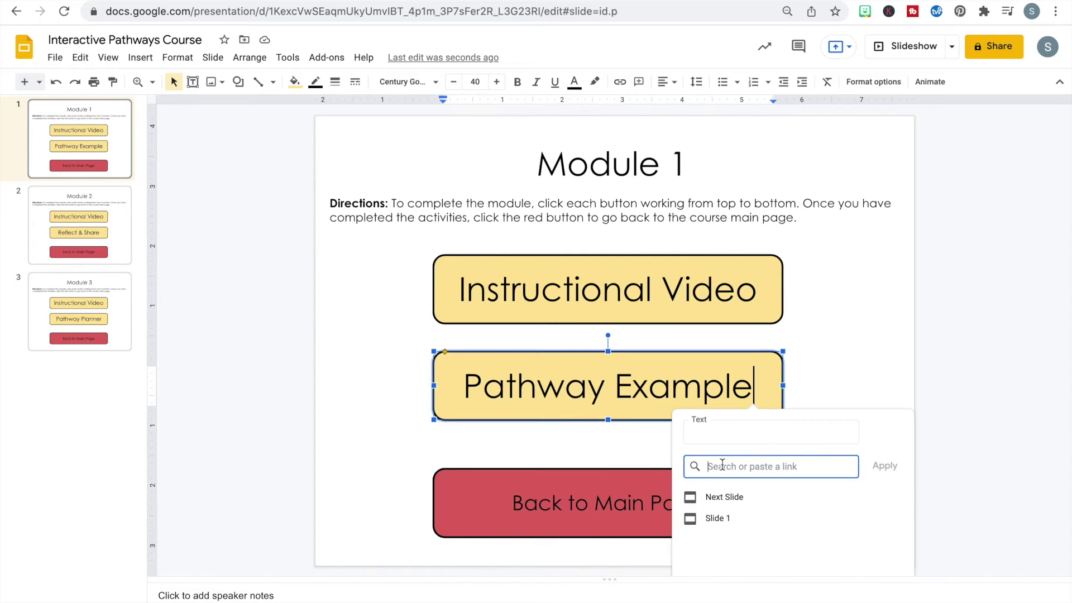
{"action": "key", "text": "ctrl+v"}
{"action": "left_click", "coordinate": [884, 466]}
{"action": "left_click", "coordinate": [865, 342]}
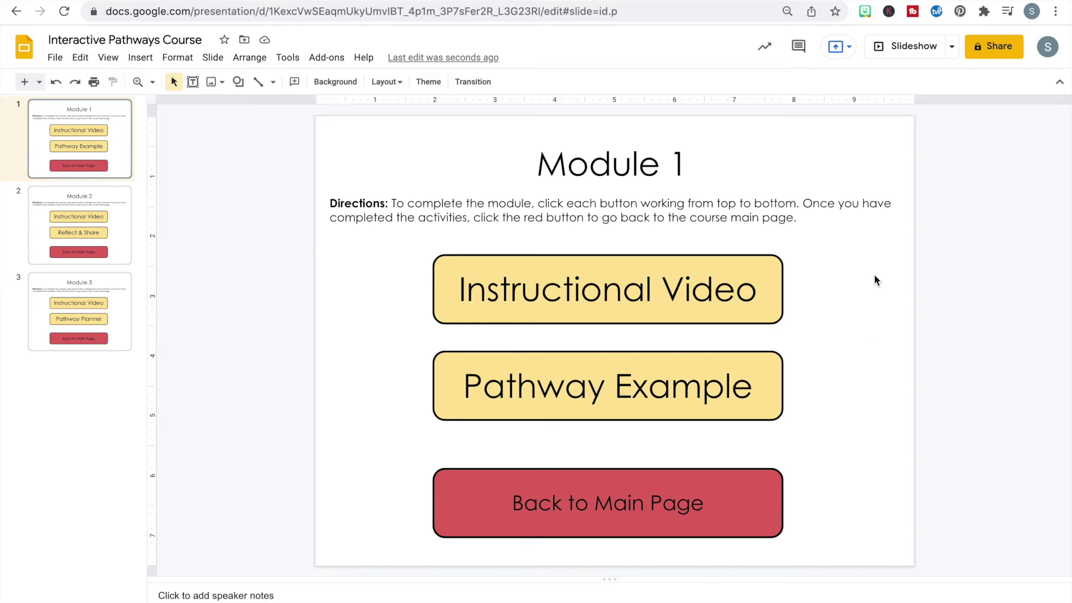
{"action": "left_click", "coordinate": [896, 44]}
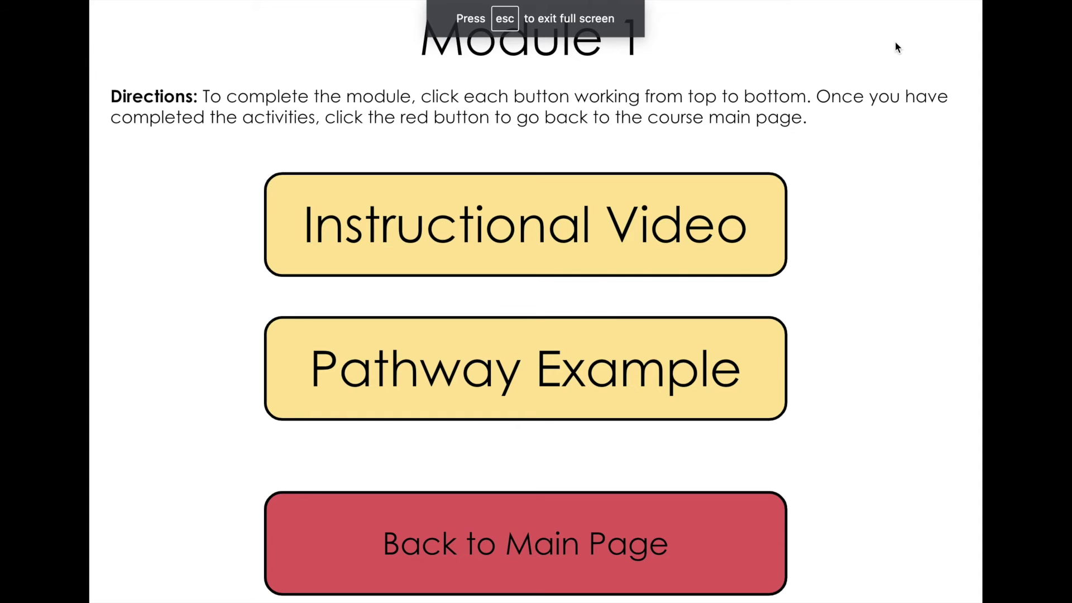
{"action": "left_click", "coordinate": [513, 371]}
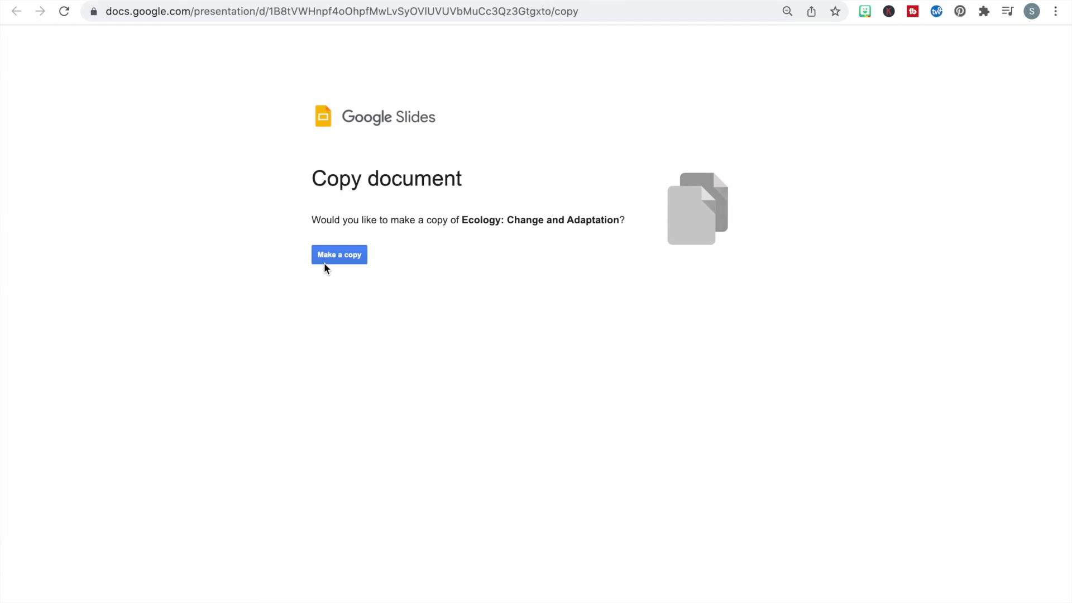
Step: Make a copy of the Ecology: Change and Adaptation deck and look over the copy
{"action": "left_click", "coordinate": [338, 260]}
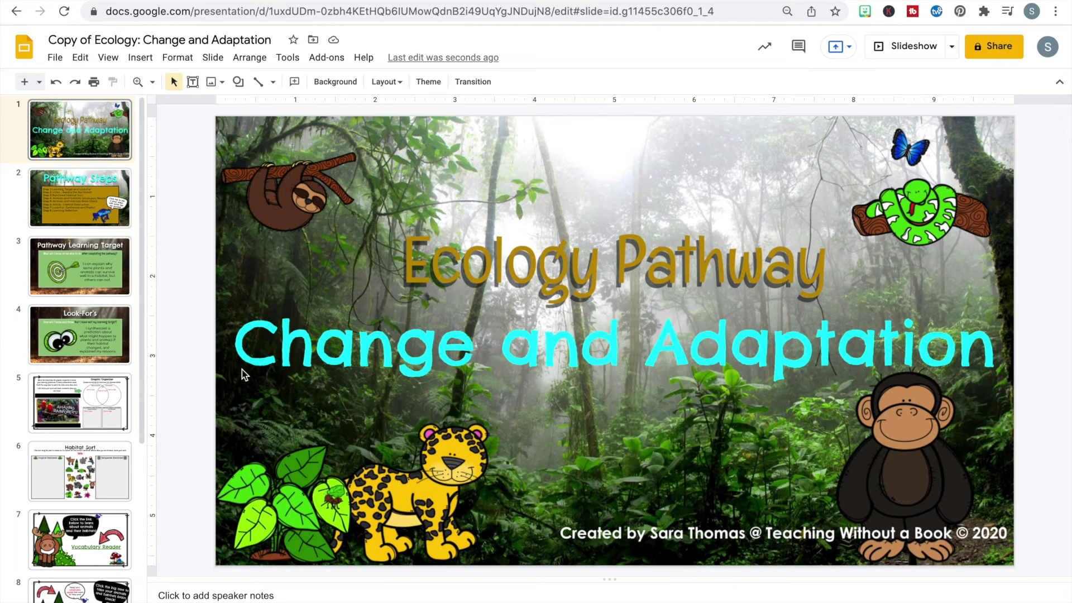
{"action": "scroll", "coordinate": [102, 459], "scroll_direction": "down", "scroll_amount": 5}
{"action": "scroll", "coordinate": [101, 459], "scroll_direction": "up", "scroll_amount": 5}
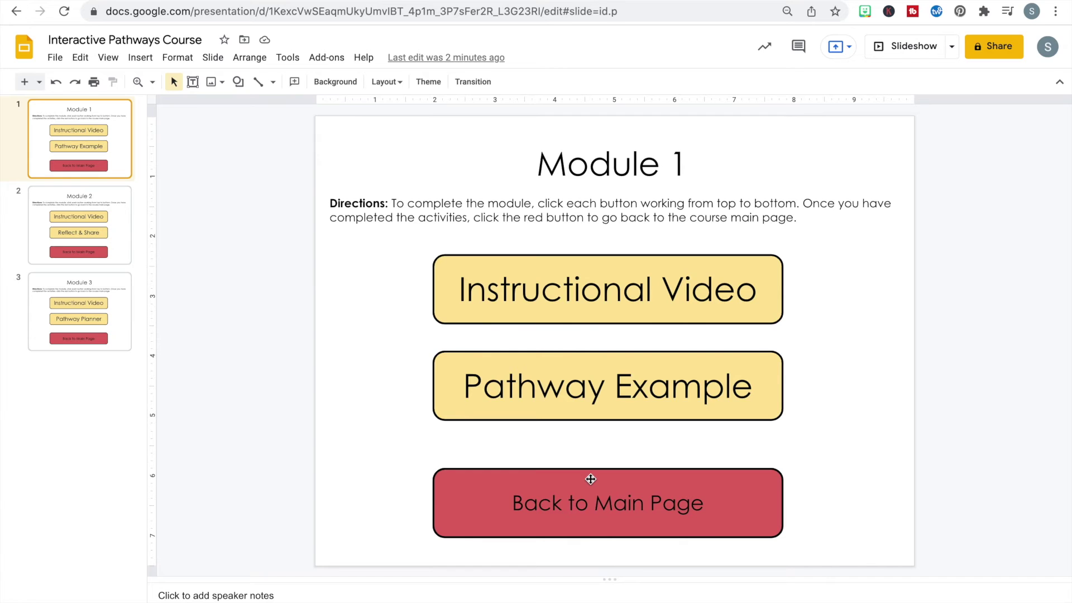
Step: Go to the Module 2 slide and copy the Learning Pathways Part 2 video's YouTube share link
{"action": "left_click", "coordinate": [591, 479]}
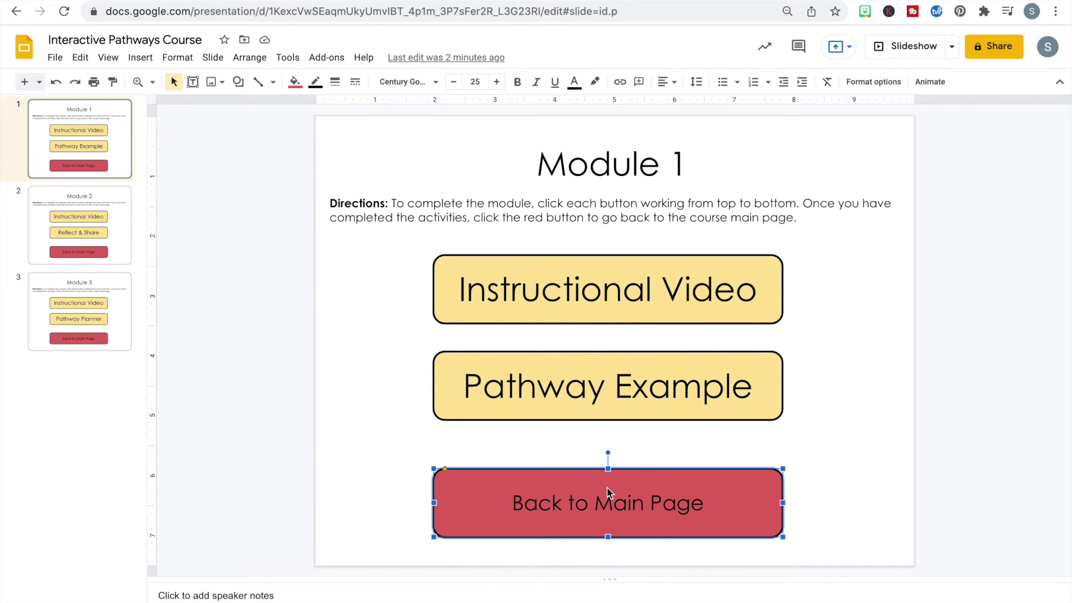
{"action": "left_click", "coordinate": [419, 436]}
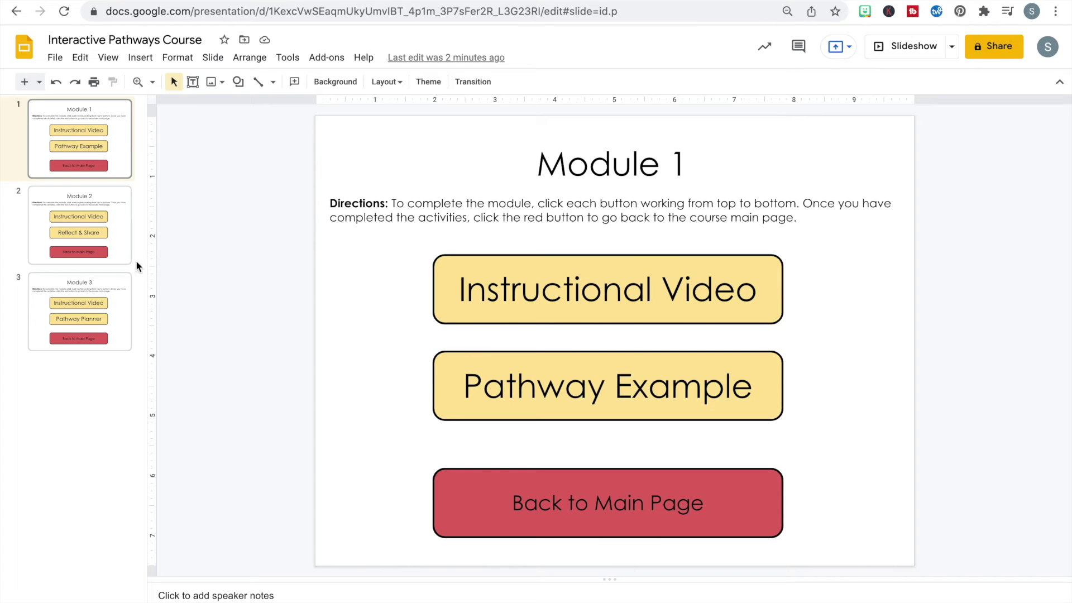
{"action": "left_click", "coordinate": [108, 255]}
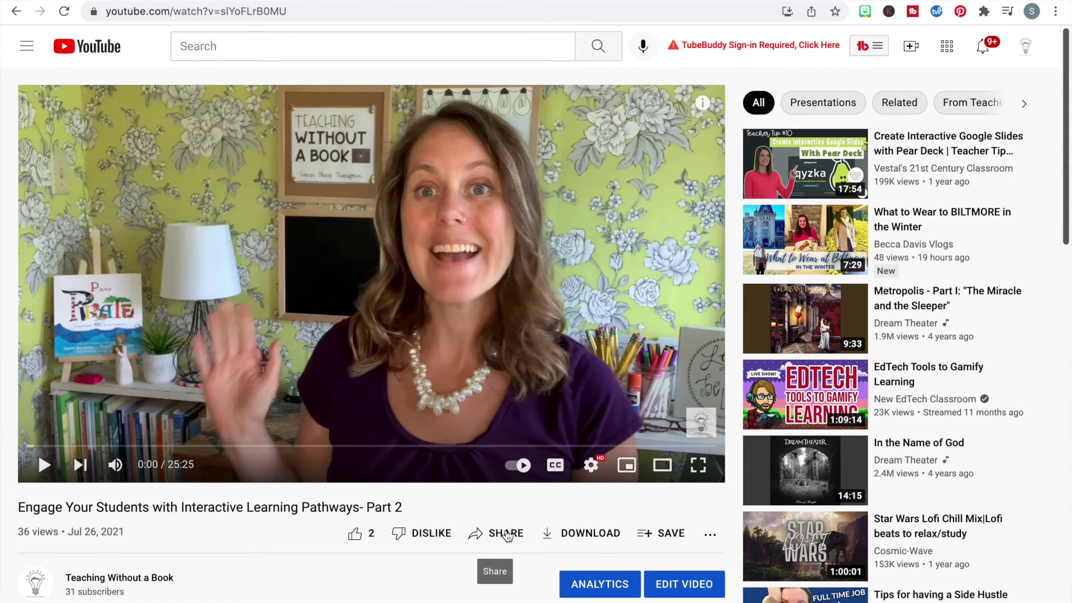
{"action": "left_click", "coordinate": [507, 534]}
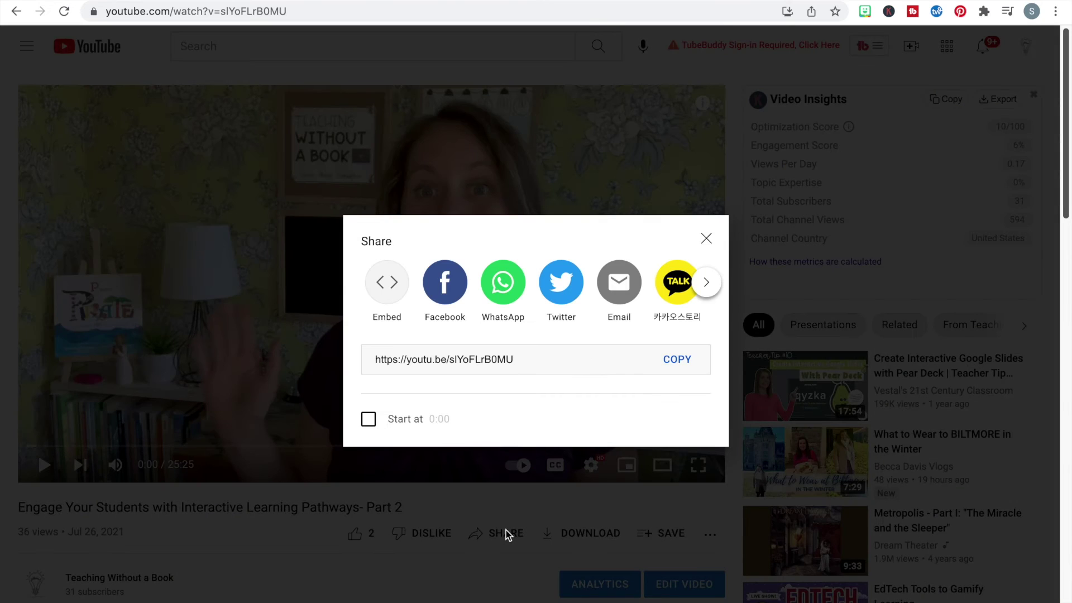
{"action": "left_click", "coordinate": [677, 359]}
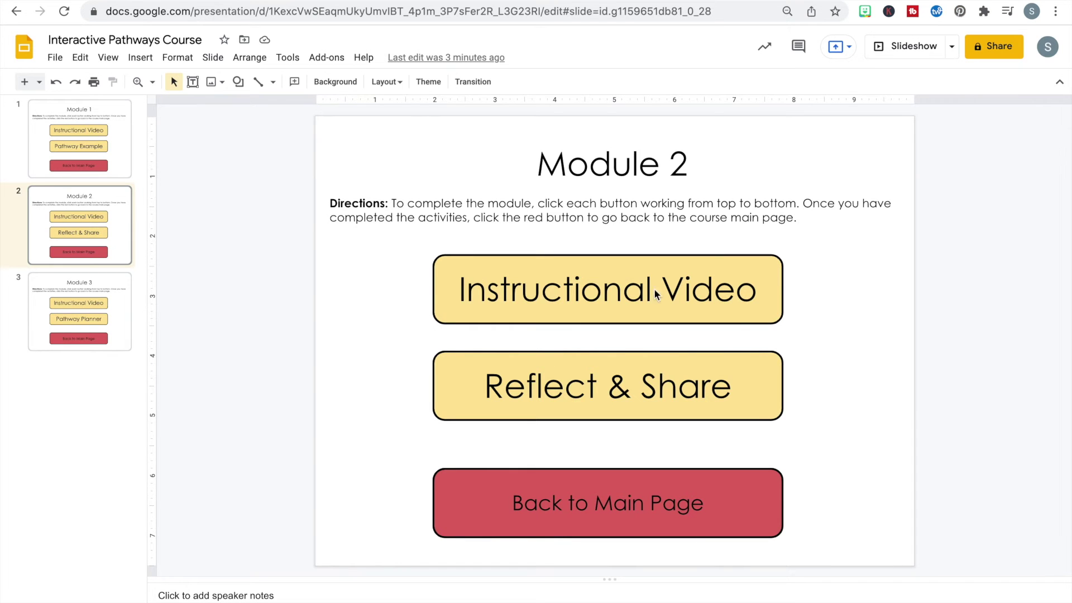
Step: Hyperlink Module 2's Instructional Video button to the pasted Part 2 youtu.be share link
{"action": "left_click", "coordinate": [735, 314]}
{"action": "left_click", "coordinate": [621, 83]}
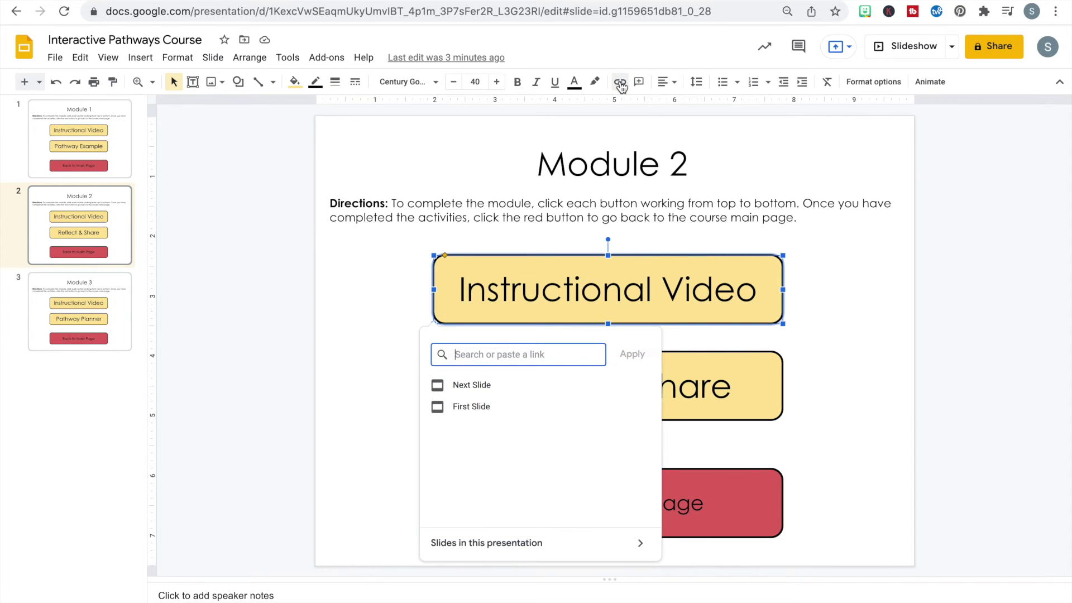
{"action": "key", "text": "ctrl+v"}
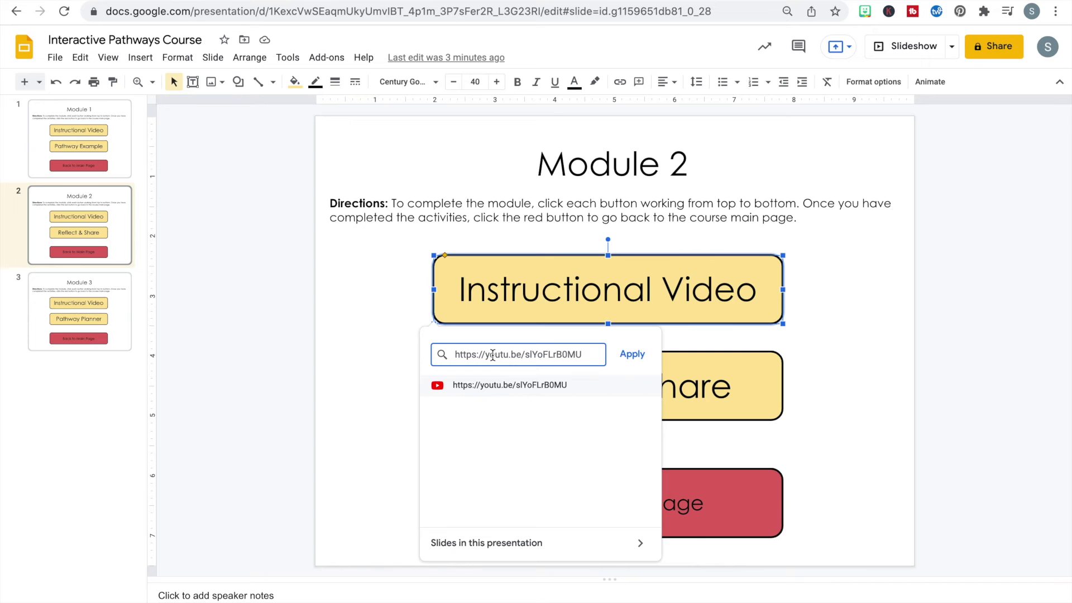
{"action": "left_click", "coordinate": [474, 387]}
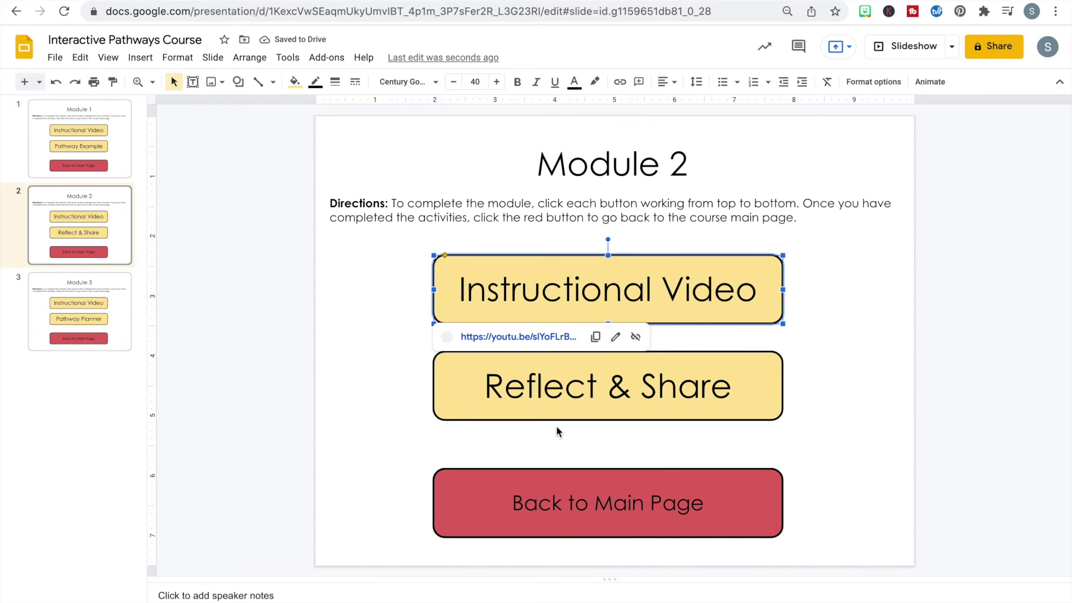
{"action": "left_click", "coordinate": [833, 391]}
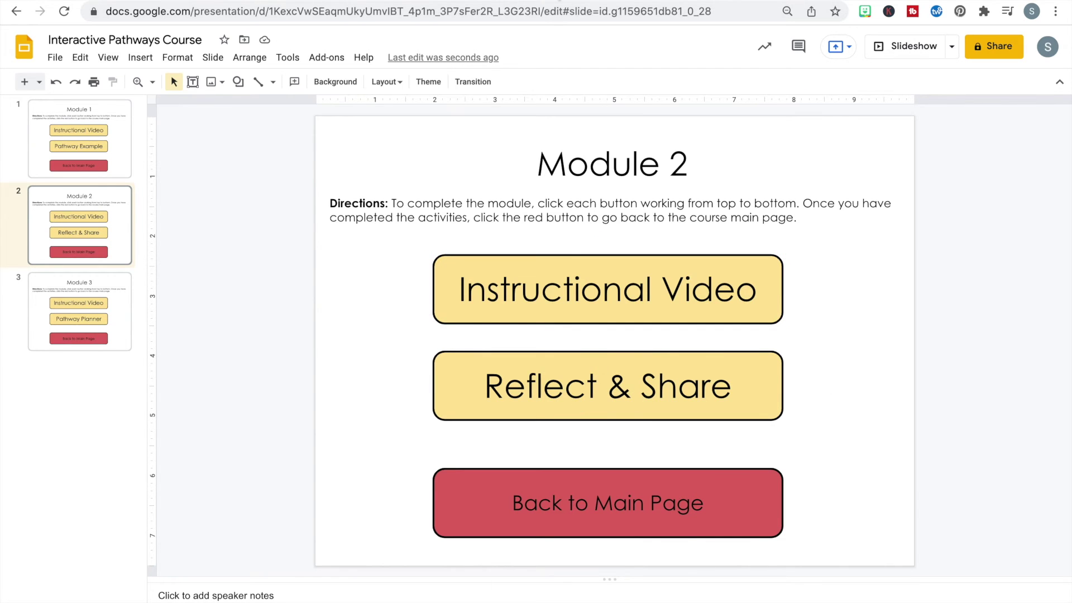
{"action": "key", "text": "super+t"}
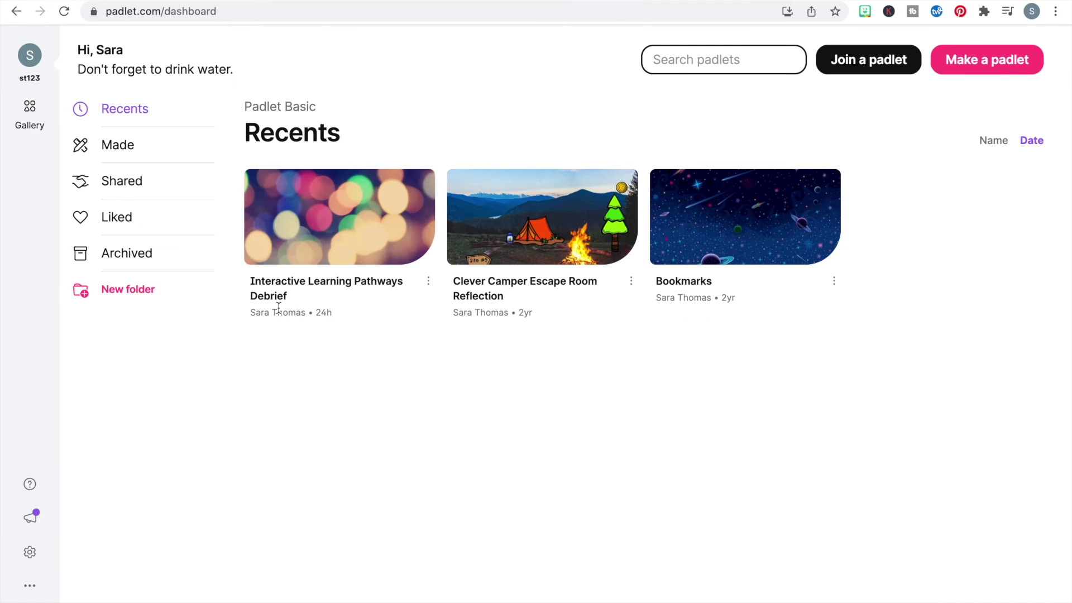
Step: Copy the Interactive Learning Pathways Debrief Padlet board's link to the clipboard and return to the slides
{"action": "left_click", "coordinate": [288, 318]}
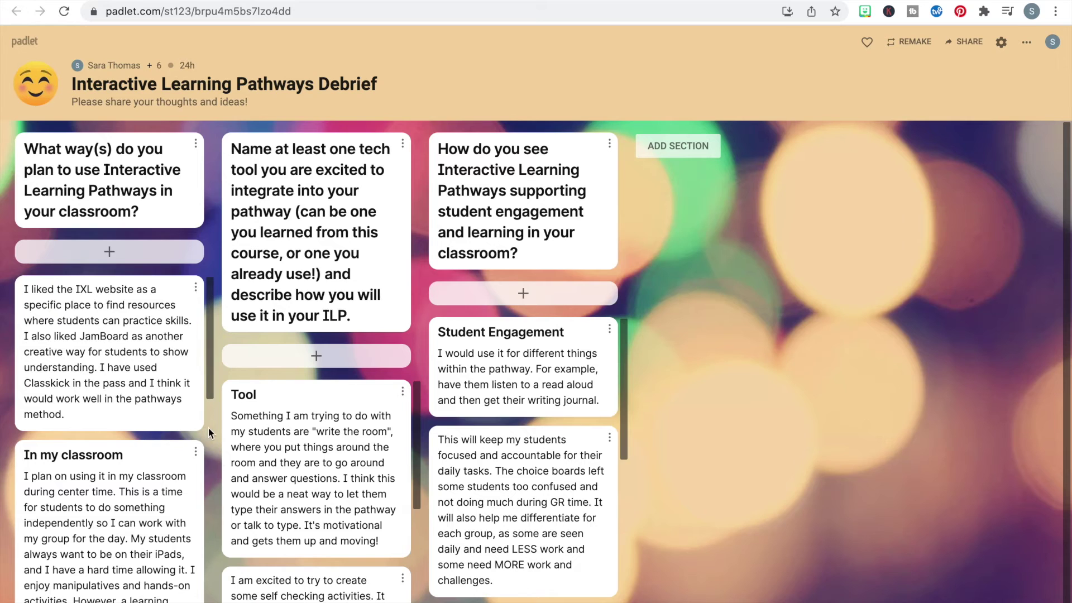
{"action": "scroll", "coordinate": [213, 435], "scroll_direction": "down", "scroll_amount": 1}
{"action": "scroll", "coordinate": [286, 484], "scroll_direction": "down", "scroll_amount": 3}
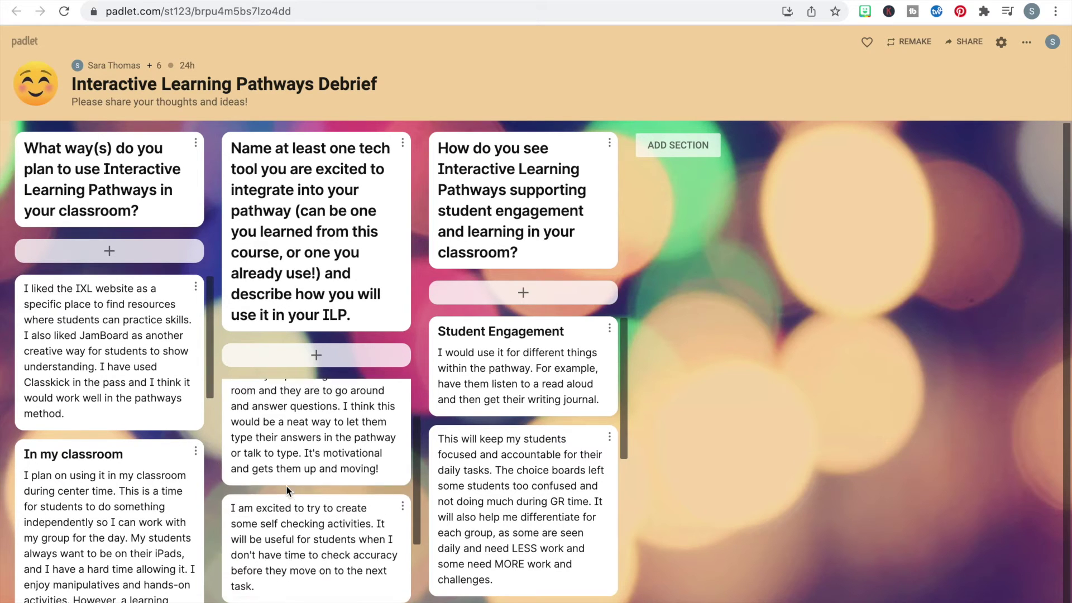
{"action": "scroll", "coordinate": [286, 485], "scroll_direction": "up", "scroll_amount": 2}
{"action": "scroll", "coordinate": [102, 506], "scroll_direction": "down", "scroll_amount": 5}
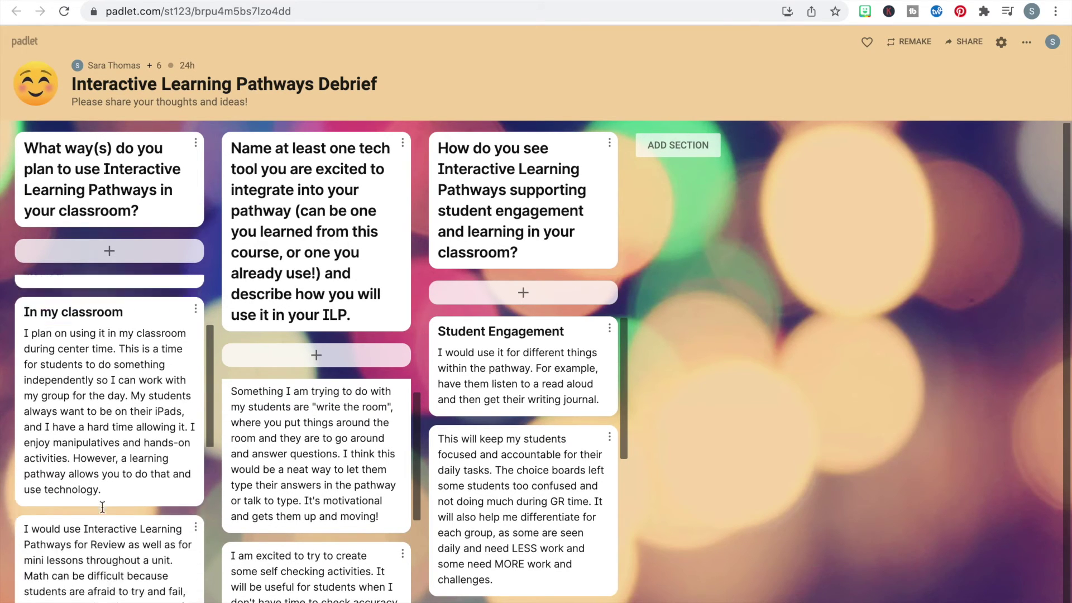
{"action": "scroll", "coordinate": [103, 506], "scroll_direction": "down", "scroll_amount": 2}
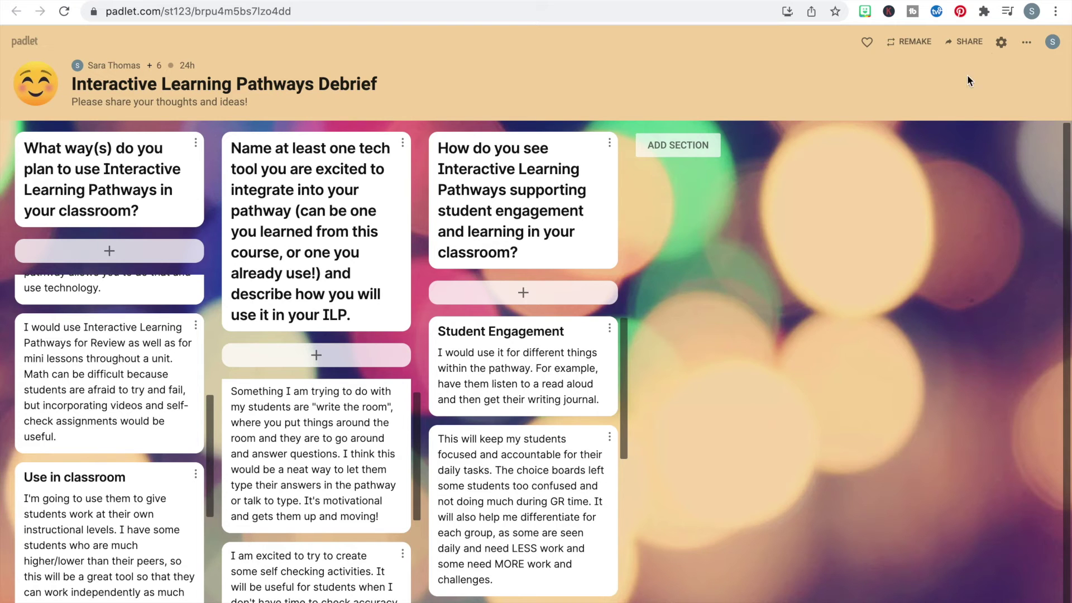
{"action": "left_click", "coordinate": [964, 42]}
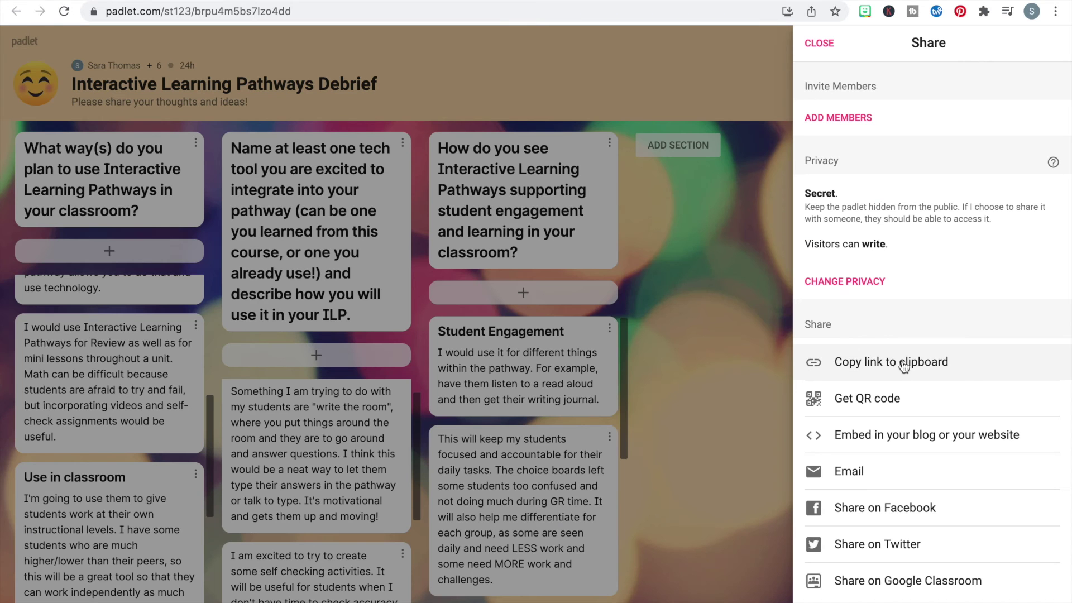
{"action": "left_click", "coordinate": [859, 367]}
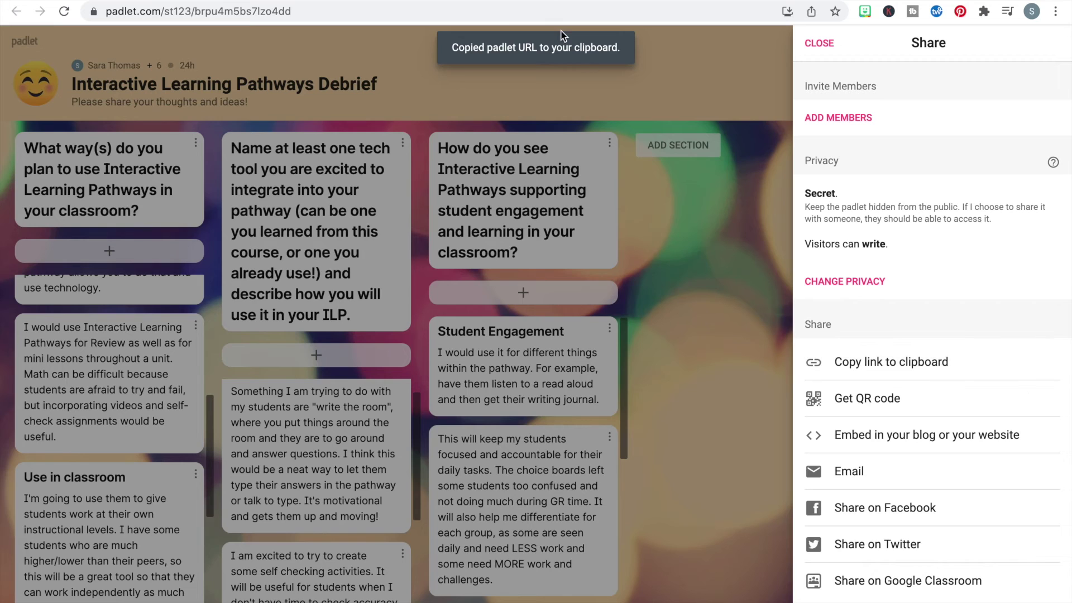
{"action": "key", "text": "ctrl+Tab"}
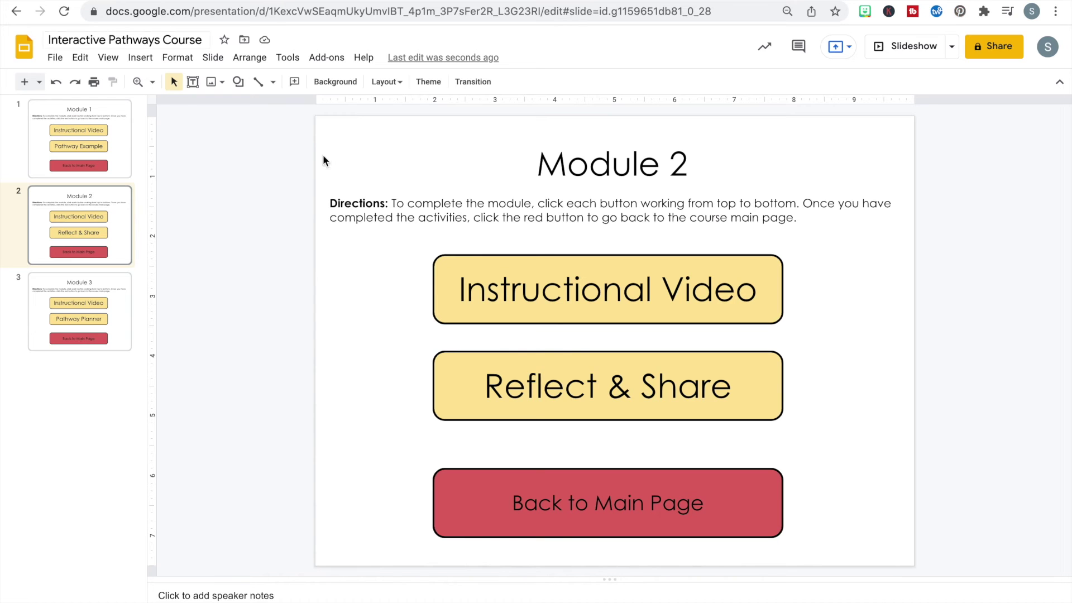
Step: Hyperlink Module 2's Reflect & Share button to the pasted Padlet board address
{"action": "left_click", "coordinate": [529, 365]}
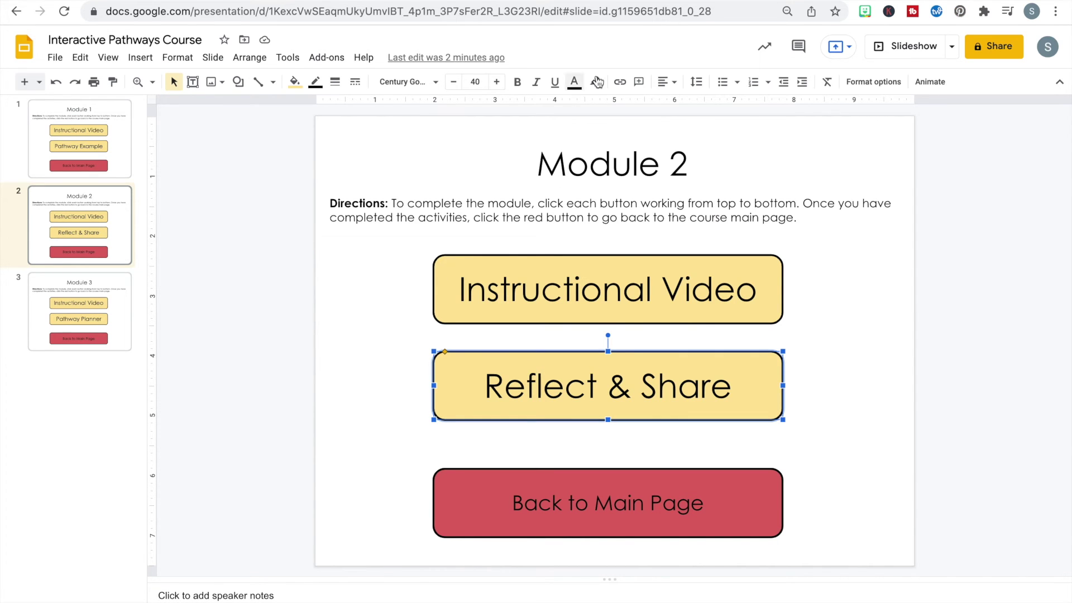
{"action": "left_click", "coordinate": [620, 82]}
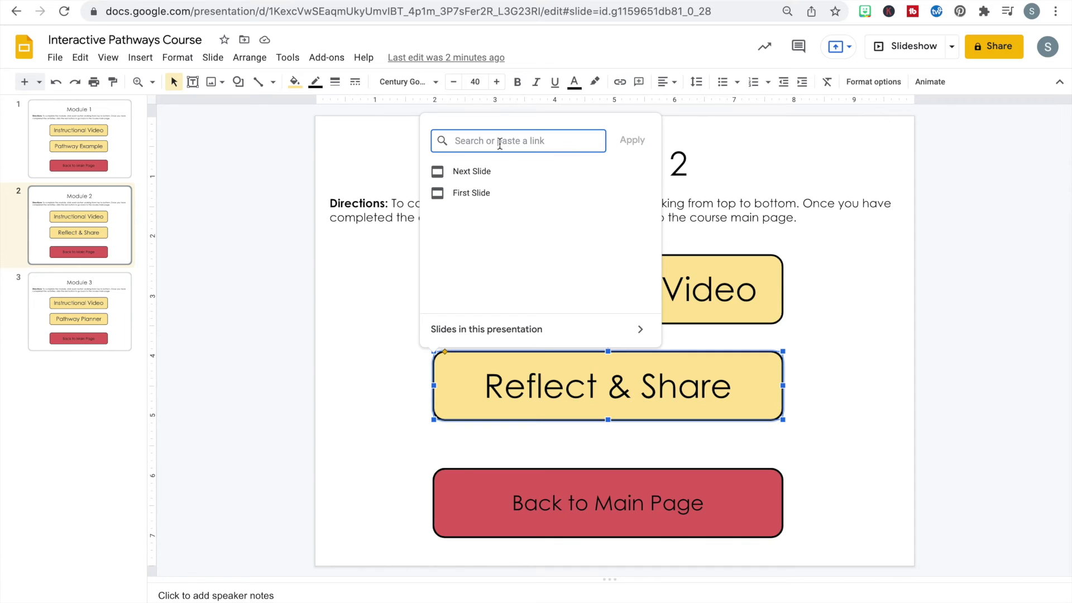
{"action": "key", "text": "ctrl+v"}
{"action": "left_click", "coordinate": [630, 140]}
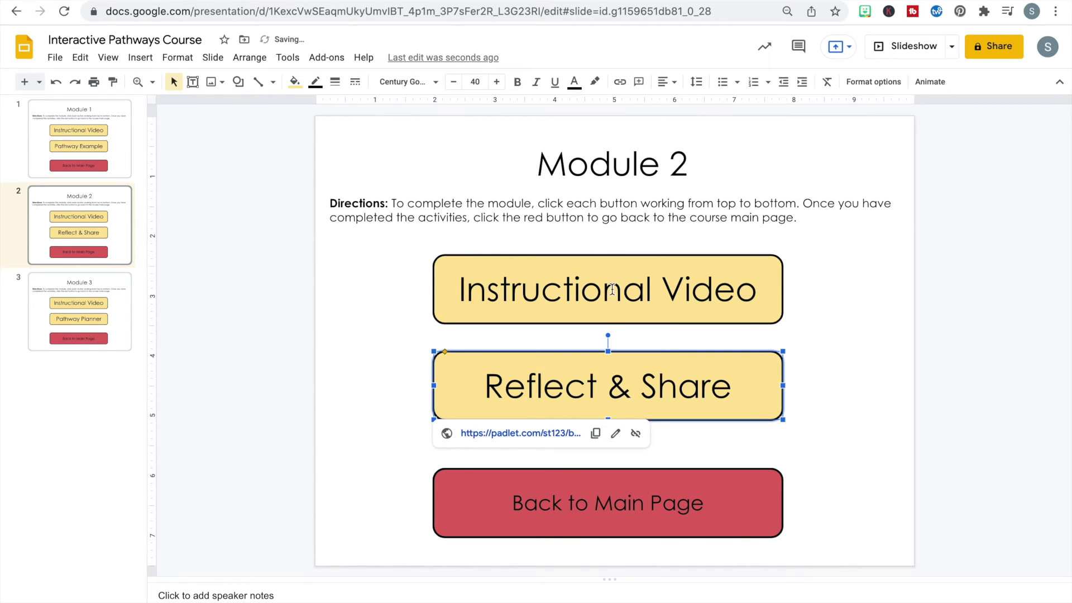
{"action": "left_click", "coordinate": [420, 384]}
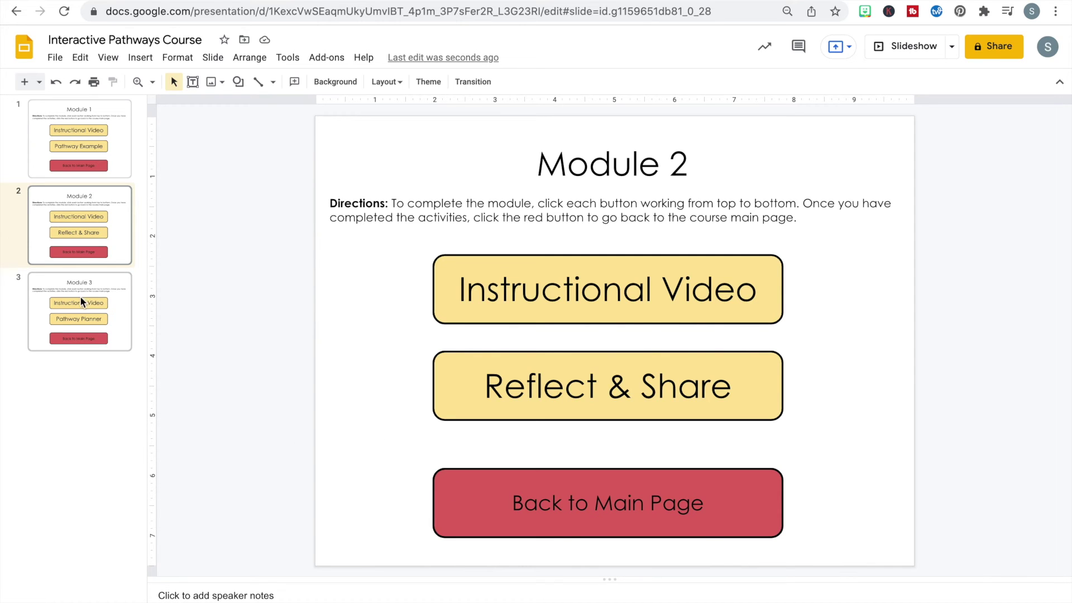
Step: On Module 3, hyperlink the Instructional Video button to the YouTube video's short share link
{"action": "left_click", "coordinate": [112, 317]}
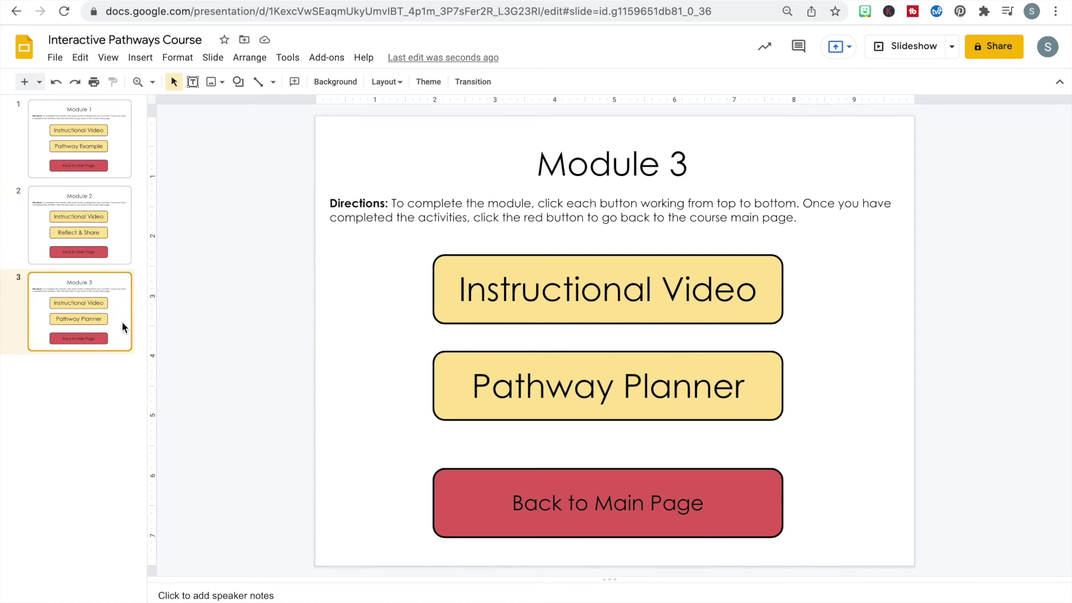
{"action": "left_click", "coordinate": [575, 288]}
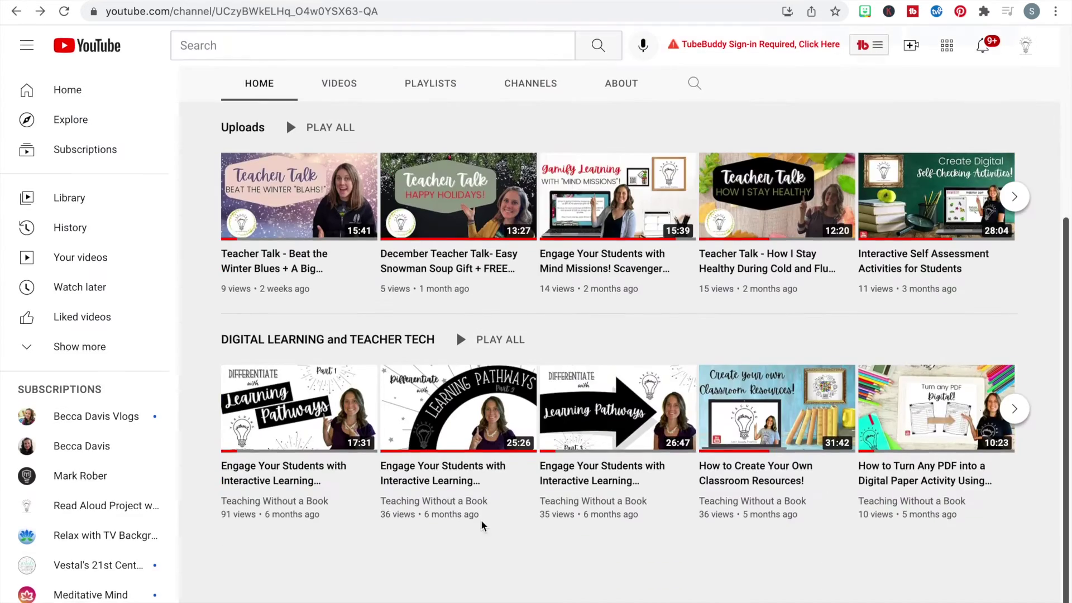
{"action": "left_click", "coordinate": [479, 518]}
{"action": "left_click", "coordinate": [494, 533]}
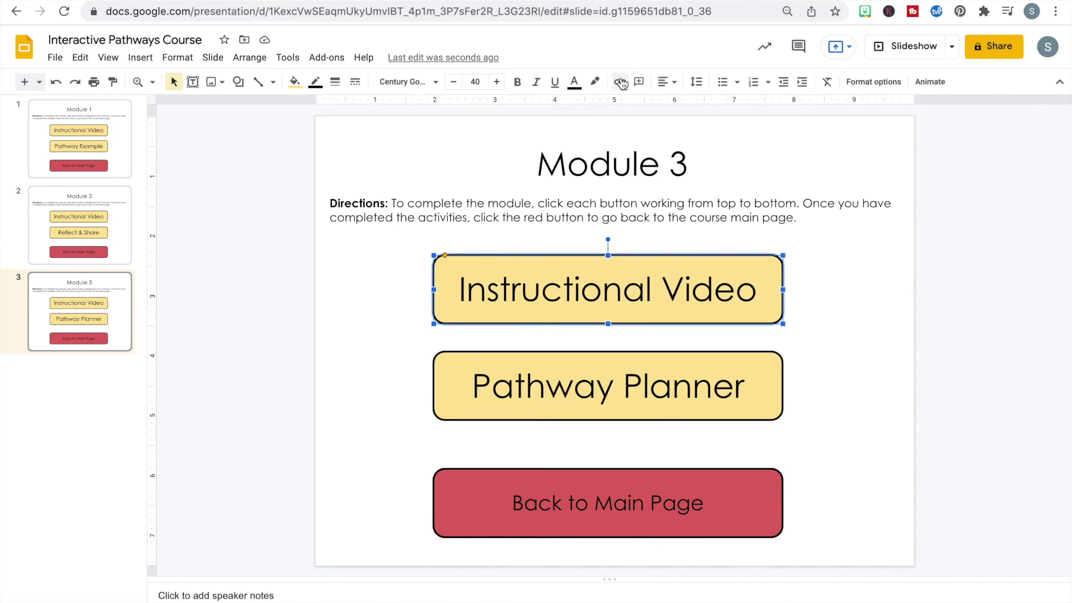
{"action": "left_click", "coordinate": [620, 82]}
{"action": "key", "text": "ctrl+v"}
{"action": "left_click", "coordinate": [633, 354]}
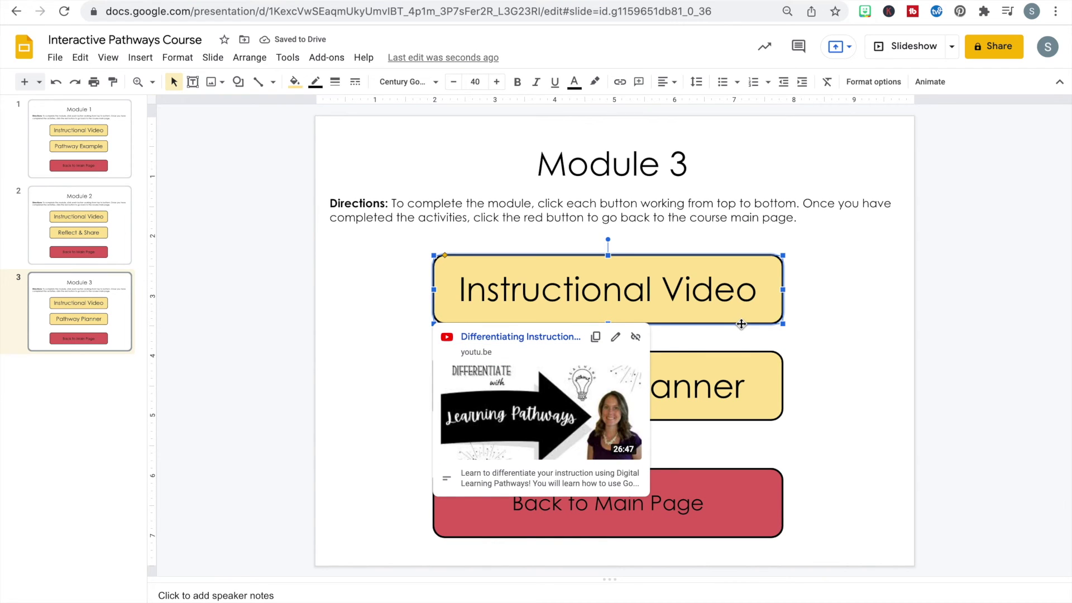
{"action": "left_click", "coordinate": [815, 361]}
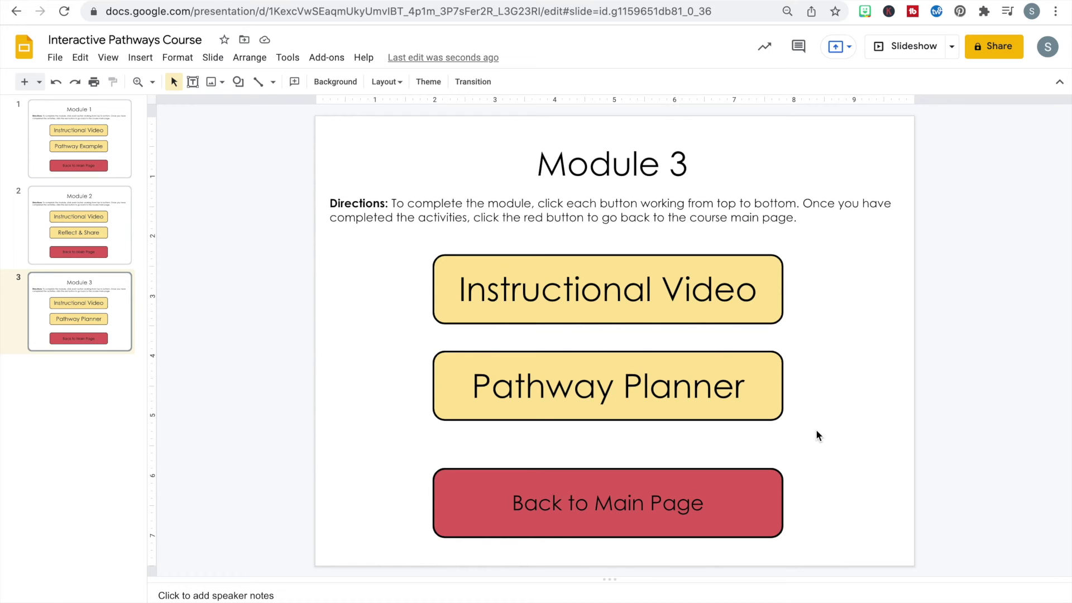
Step: Link the Pathway Planner button to the planner address ending in /copy, then start the slideshow
{"action": "left_click_drag", "start_coordinate": [731, 11], "coordinate": [561, 62]}
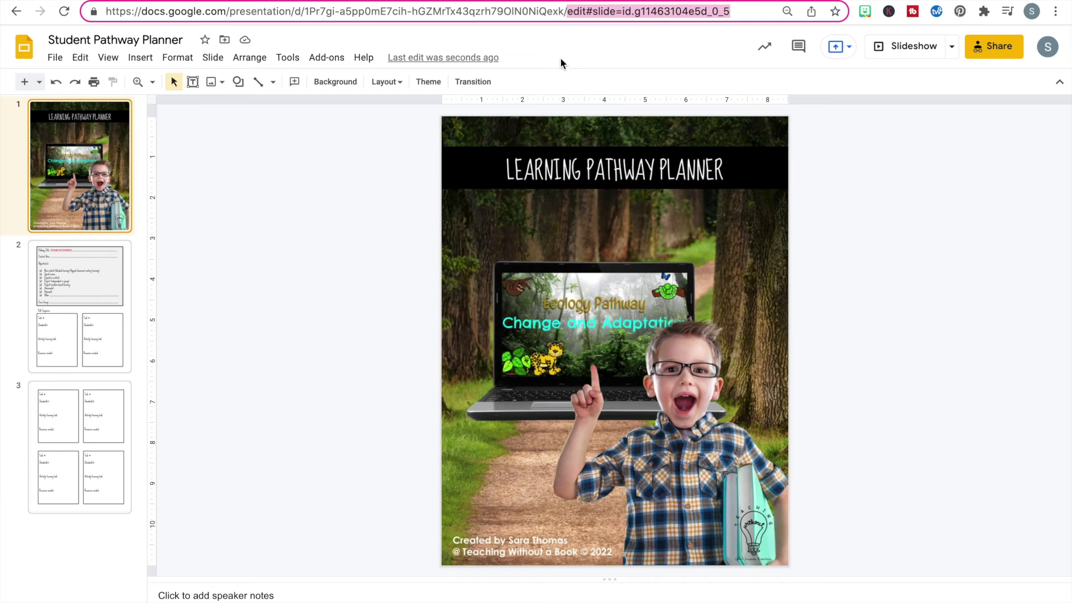
{"action": "type", "text": "copy"}
{"action": "triple_click", "coordinate": [388, 17]}
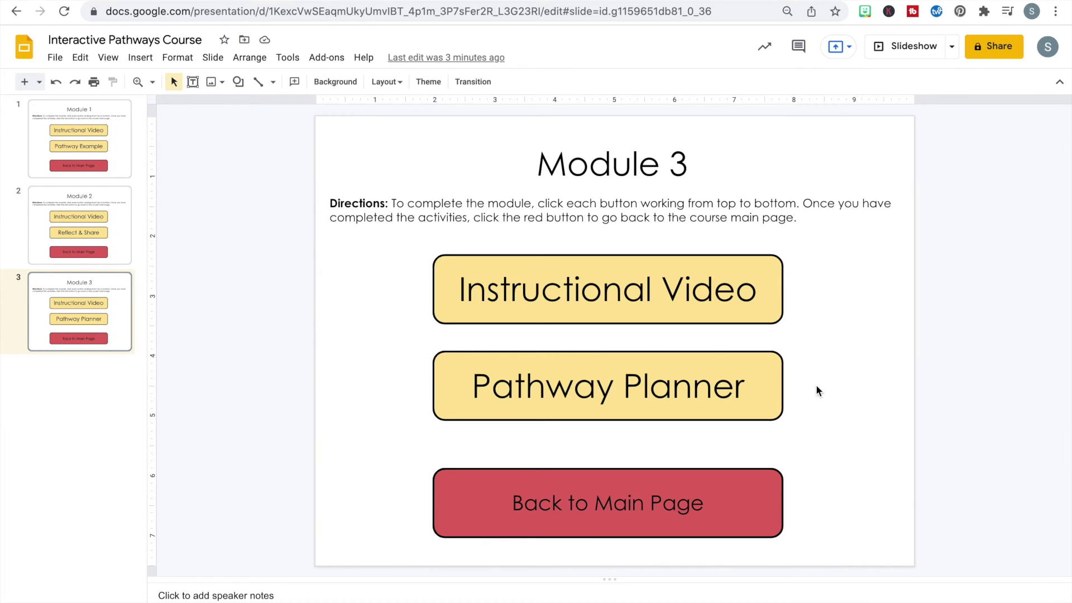
{"action": "left_click", "coordinate": [702, 363]}
{"action": "key", "text": "ctrl+k"}
{"action": "key", "text": "ctrl+v"}
{"action": "left_click", "coordinate": [620, 147]}
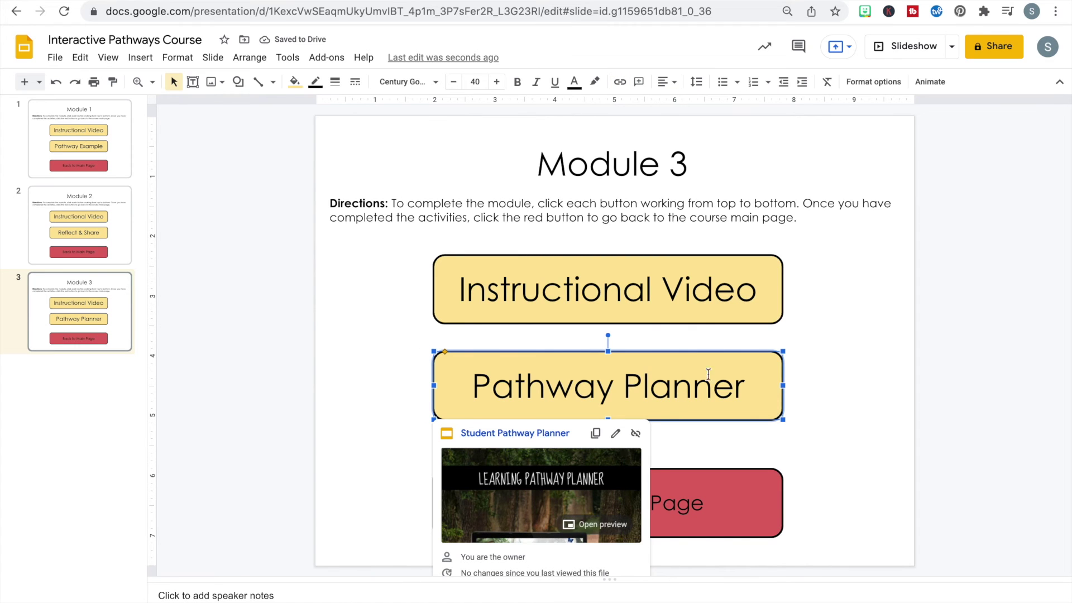
{"action": "left_click", "coordinate": [889, 347]}
{"action": "left_click", "coordinate": [900, 49]}
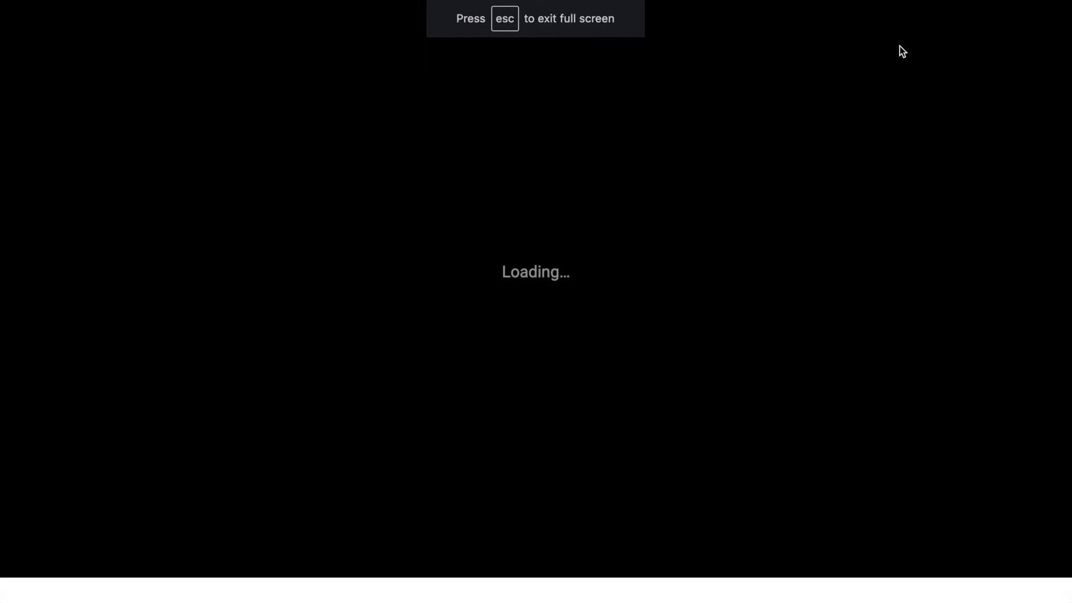
Step: Confirm Pathway Planner opens the Copy document page, then return to editing the Module 1 slide
{"action": "left_click", "coordinate": [596, 362]}
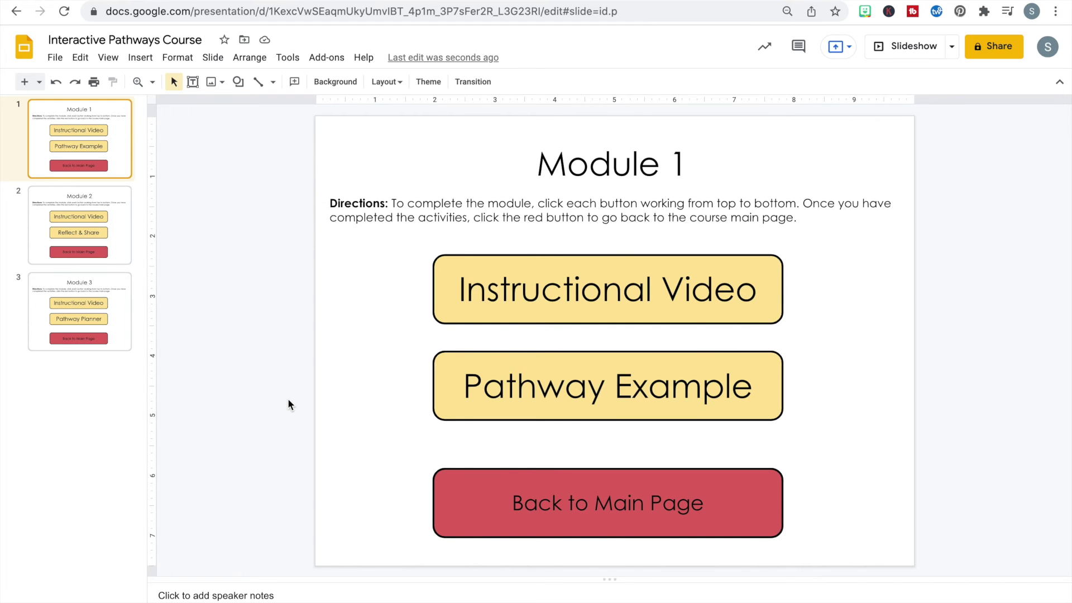
{"action": "left_click", "coordinate": [468, 513]}
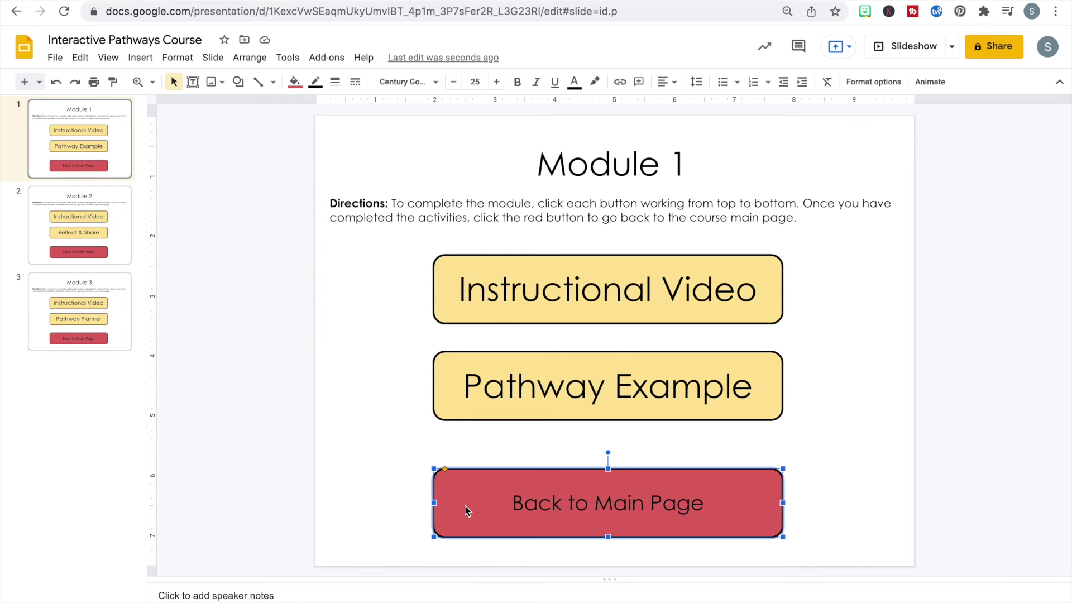
{"action": "left_click", "coordinate": [303, 313]}
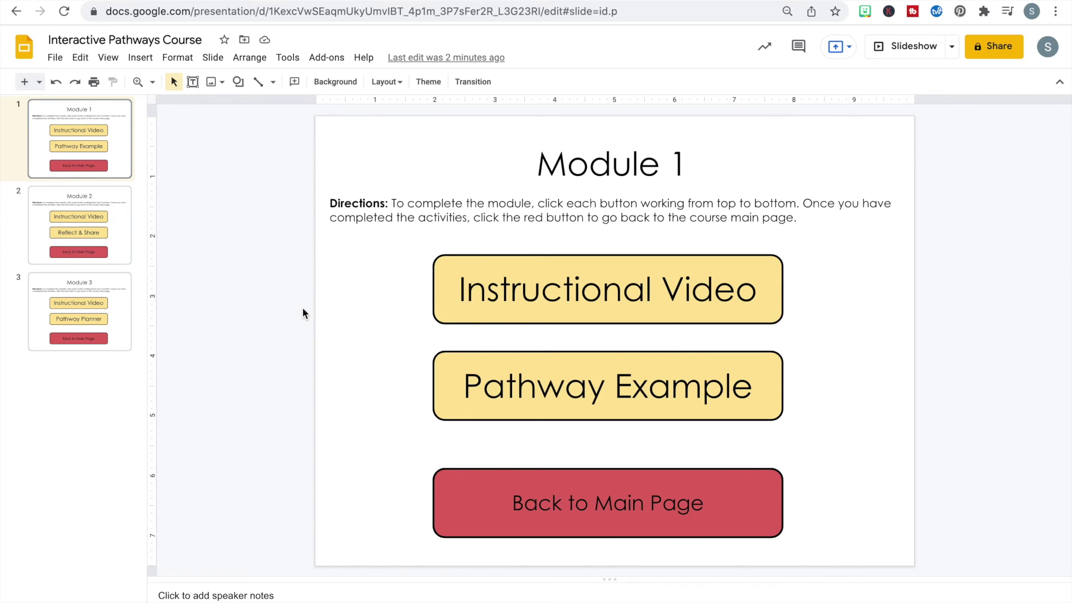
{"action": "left_click", "coordinate": [664, 164]}
{"action": "left_click_drag", "start_coordinate": [688, 164], "coordinate": [635, 163]}
{"action": "left_click", "coordinate": [402, 246]}
Step: Set the Module 1 slide's background colour to grey, then move to the Module 2 slide
{"action": "left_click", "coordinate": [332, 83]}
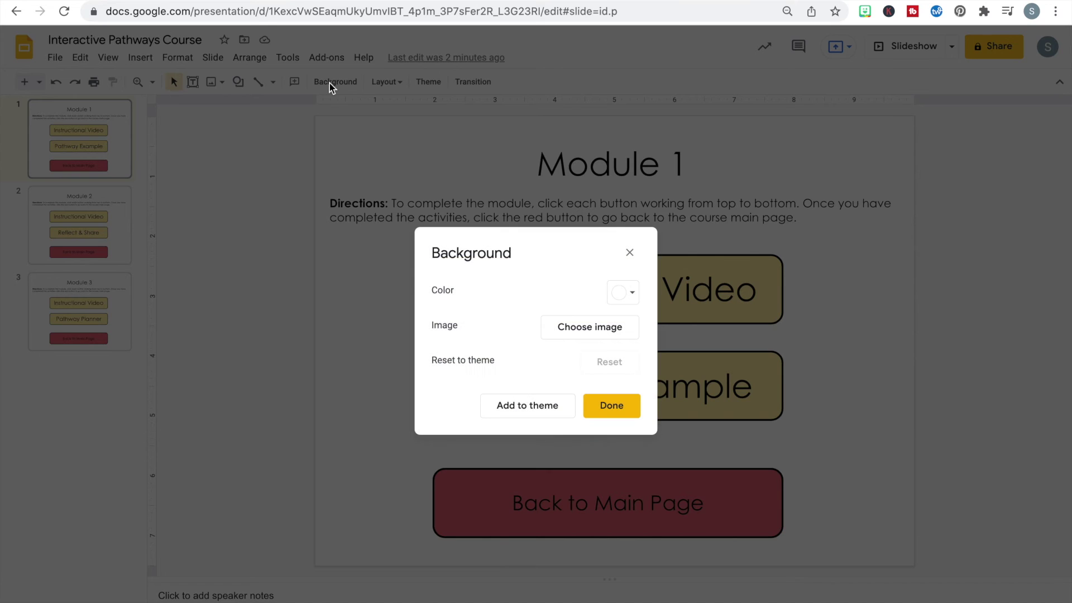
{"action": "left_click", "coordinate": [631, 295]}
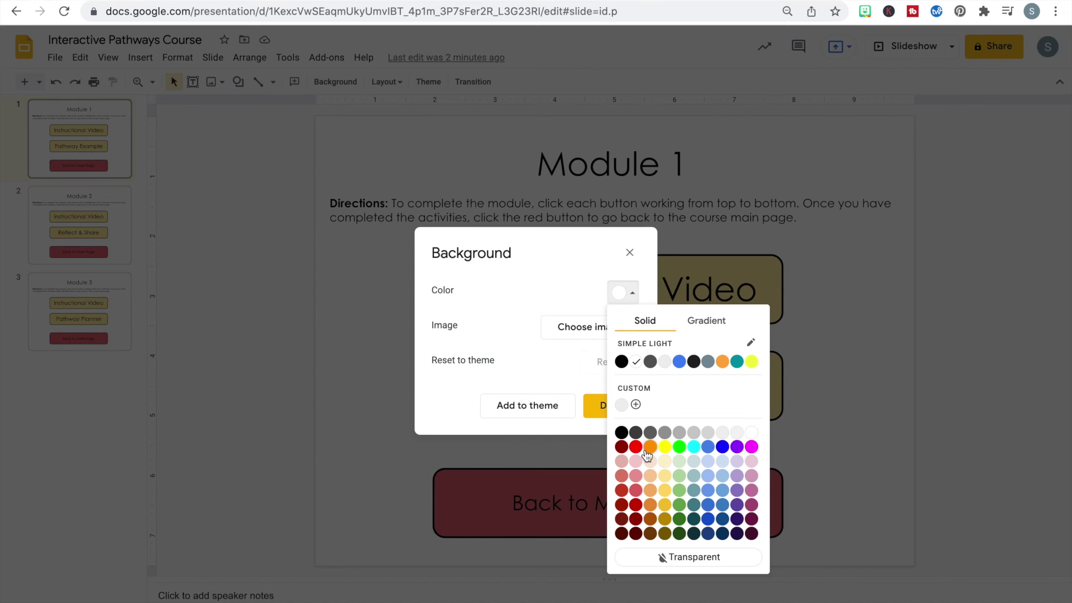
{"action": "left_click", "coordinate": [693, 432]}
{"action": "left_click", "coordinate": [611, 403]}
{"action": "left_click", "coordinate": [79, 224]}
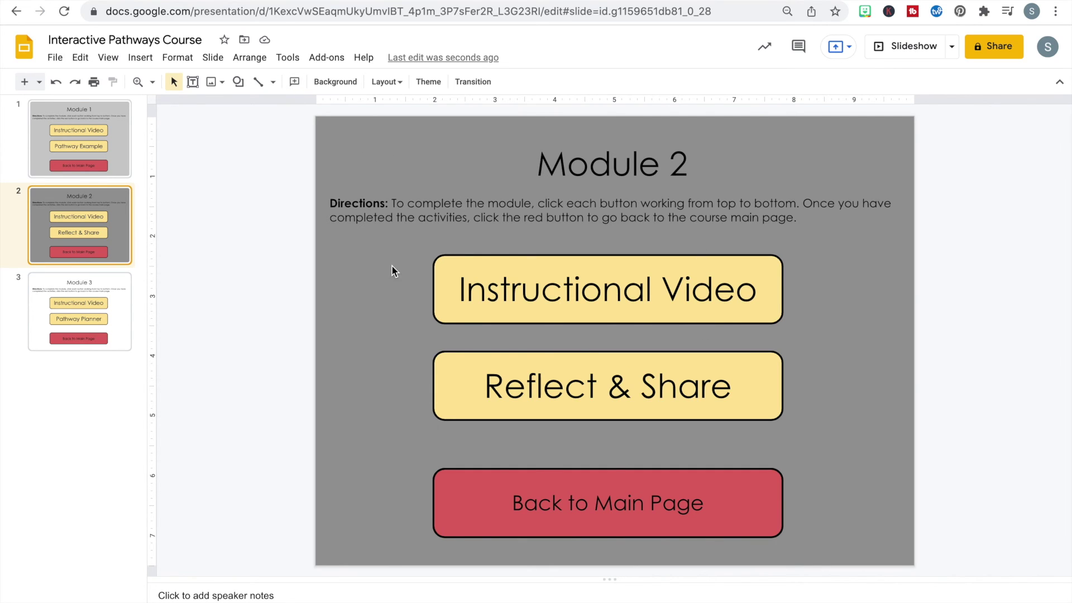
Step: Draw a rectangle covering almost the whole Module 2 slide
{"action": "left_click", "coordinate": [239, 81]}
{"action": "mouse_move", "coordinate": [246, 110]}
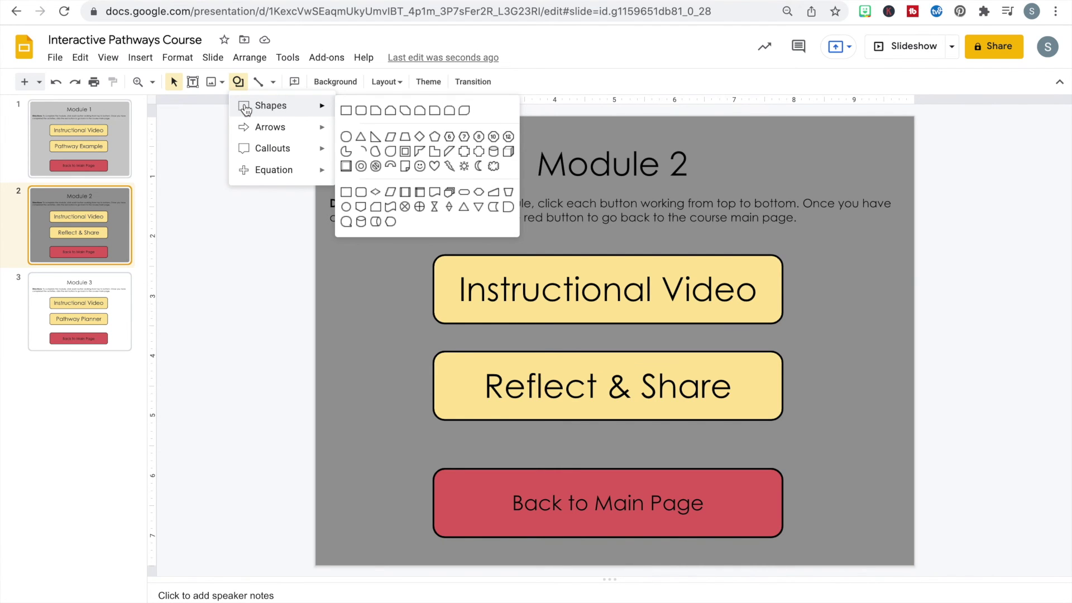
{"action": "left_click", "coordinate": [346, 110]}
{"action": "left_click_drag", "start_coordinate": [323, 123], "coordinate": [901, 558]}
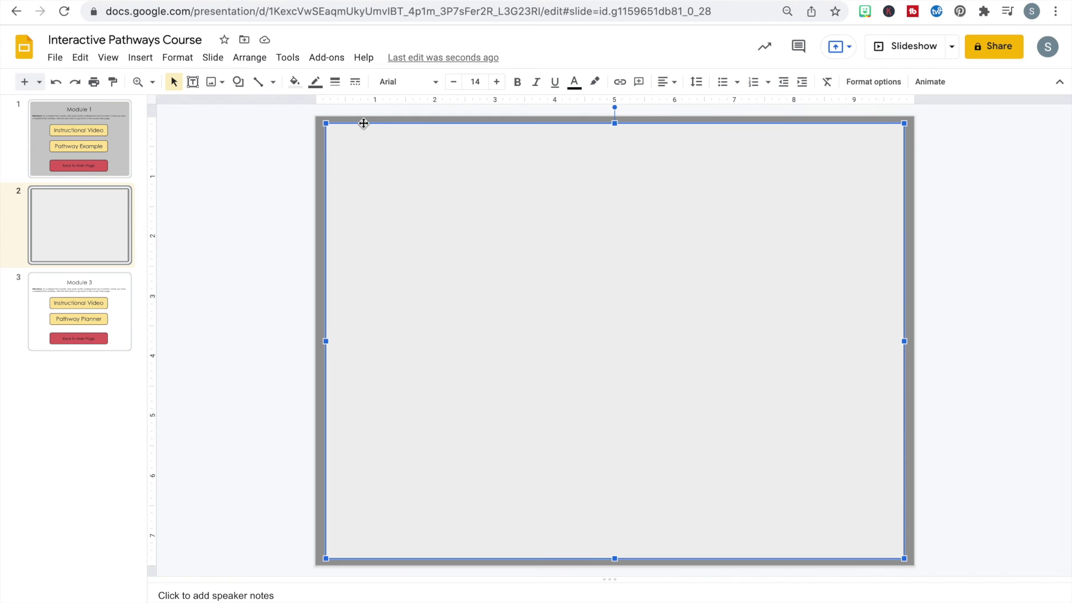
Step: Give the rectangle a 3px black border and send it behind the slide content
{"action": "left_click", "coordinate": [335, 82]}
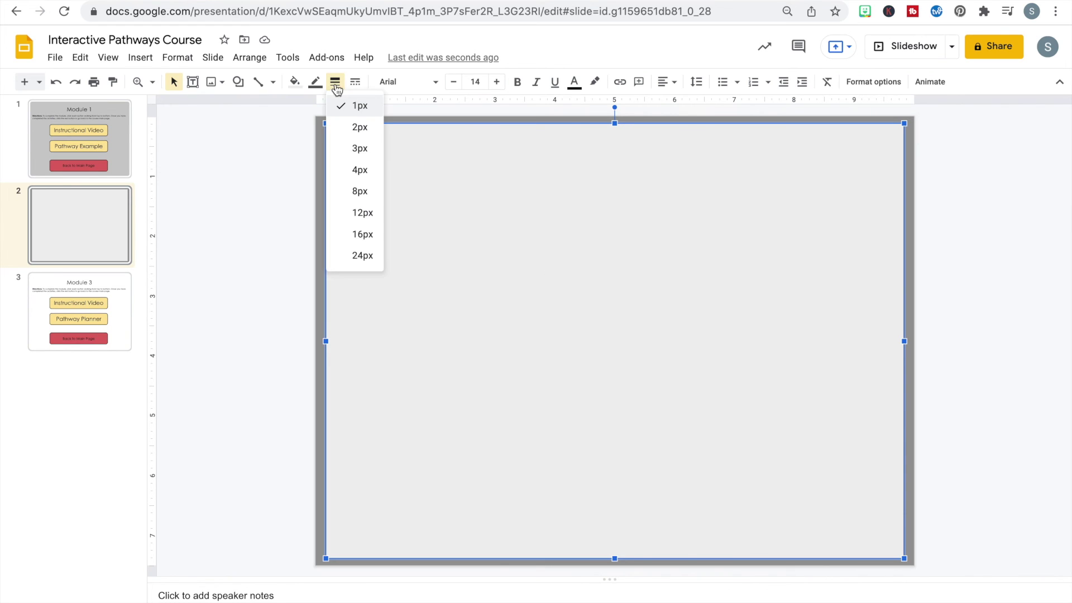
{"action": "left_click", "coordinate": [347, 149]}
{"action": "left_click", "coordinate": [316, 81]}
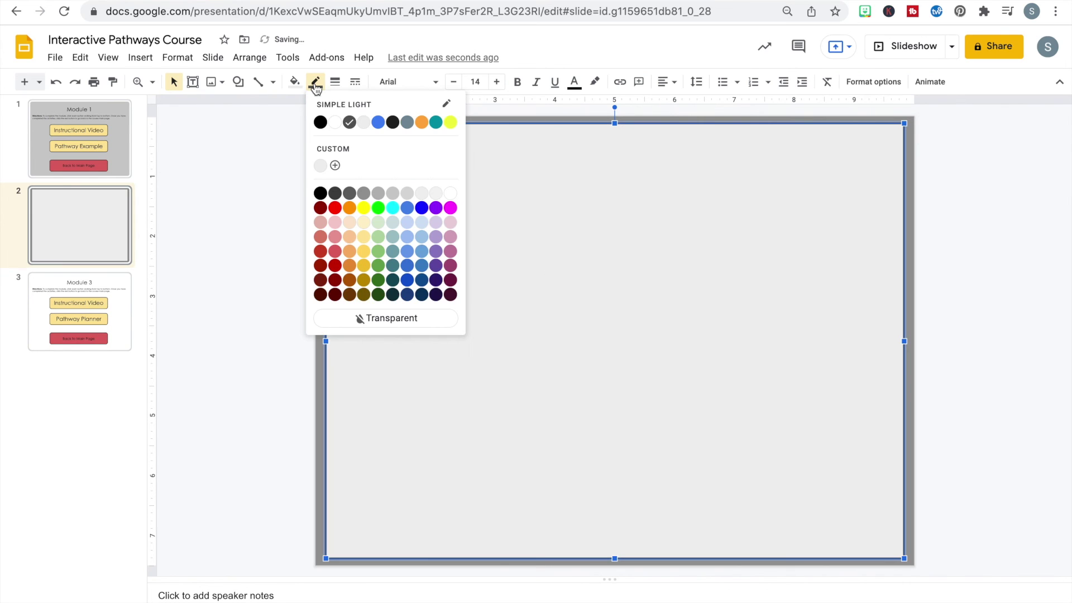
{"action": "left_click", "coordinate": [320, 122]}
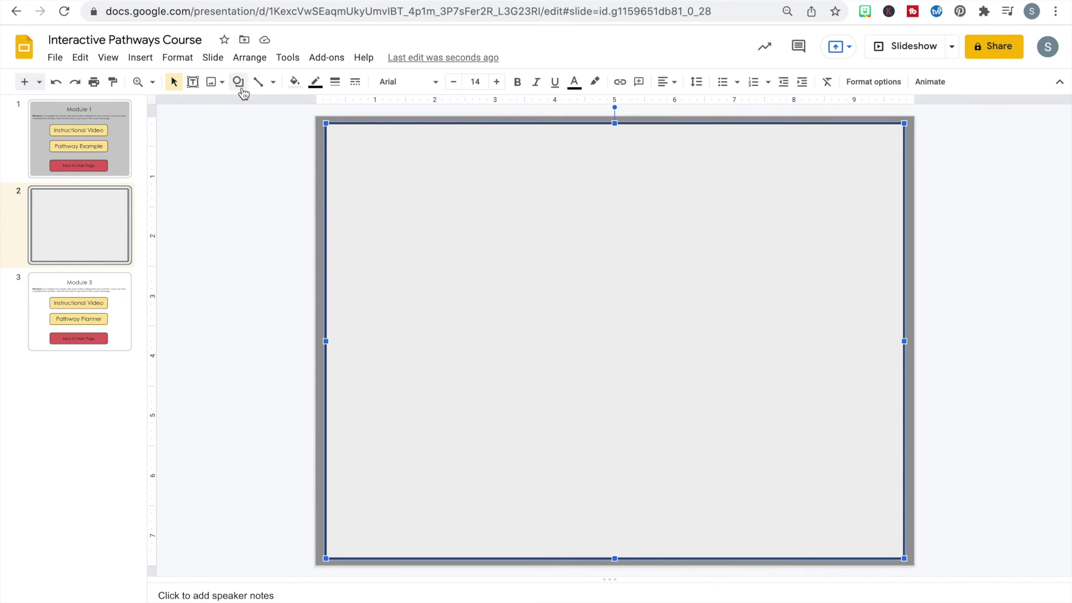
{"action": "left_click", "coordinate": [250, 57]}
{"action": "mouse_move", "coordinate": [263, 81]}
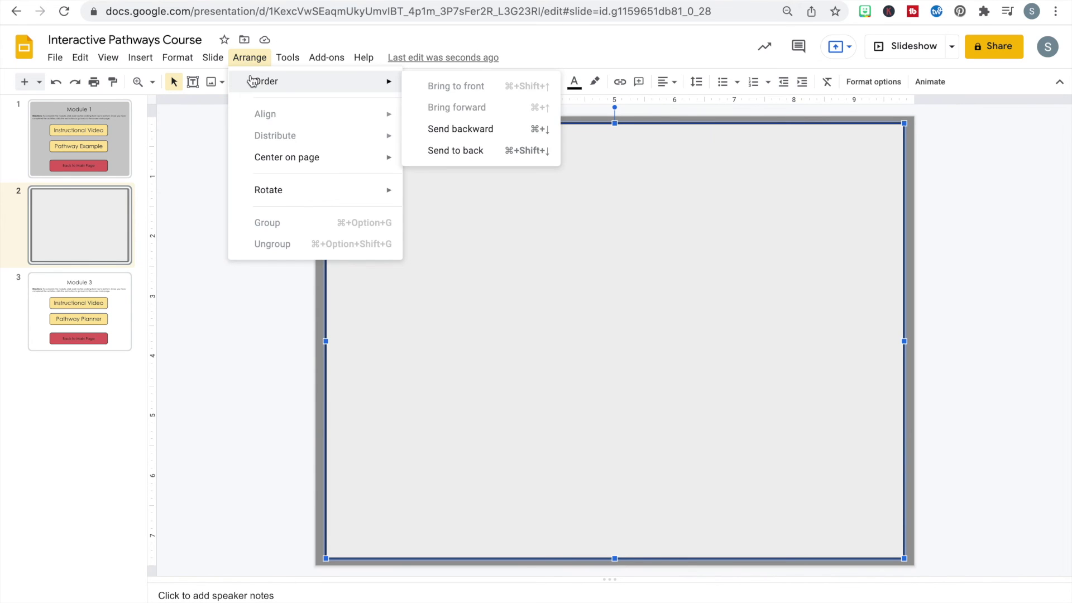
{"action": "left_click", "coordinate": [455, 150]}
{"action": "left_click", "coordinate": [266, 229]}
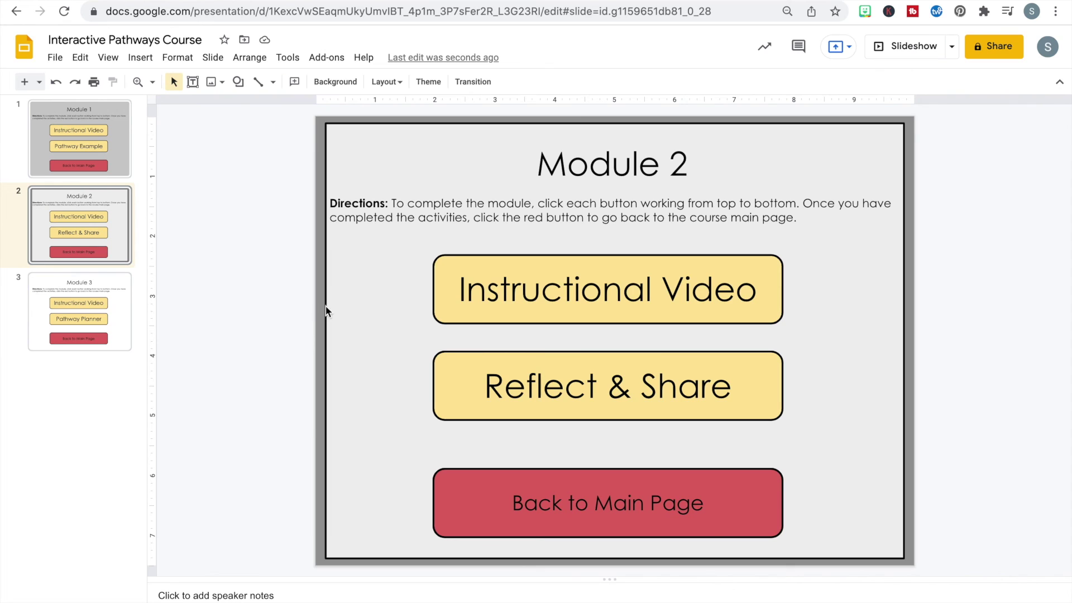
Step: Make the framing rectangle's fill transparent and thicken its black border
{"action": "left_click", "coordinate": [356, 128]}
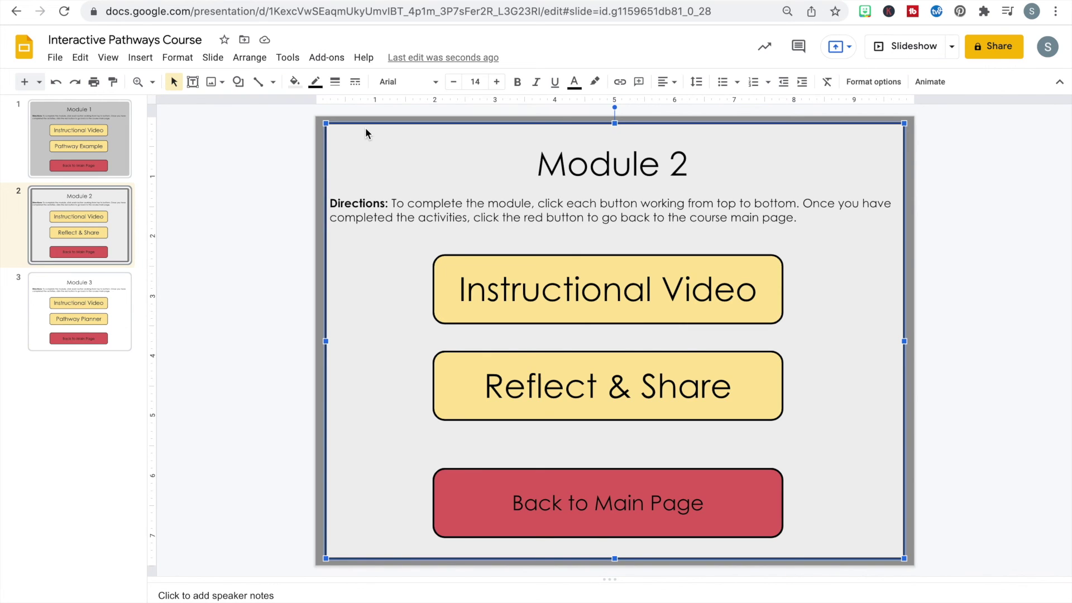
{"action": "left_click", "coordinate": [295, 82]}
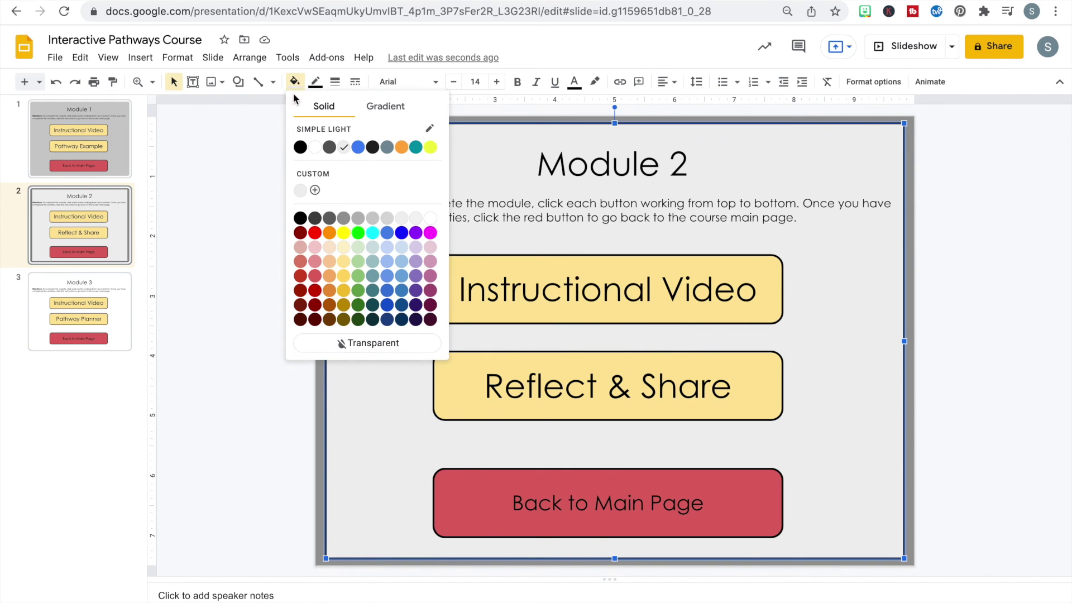
{"action": "left_click", "coordinate": [343, 344]}
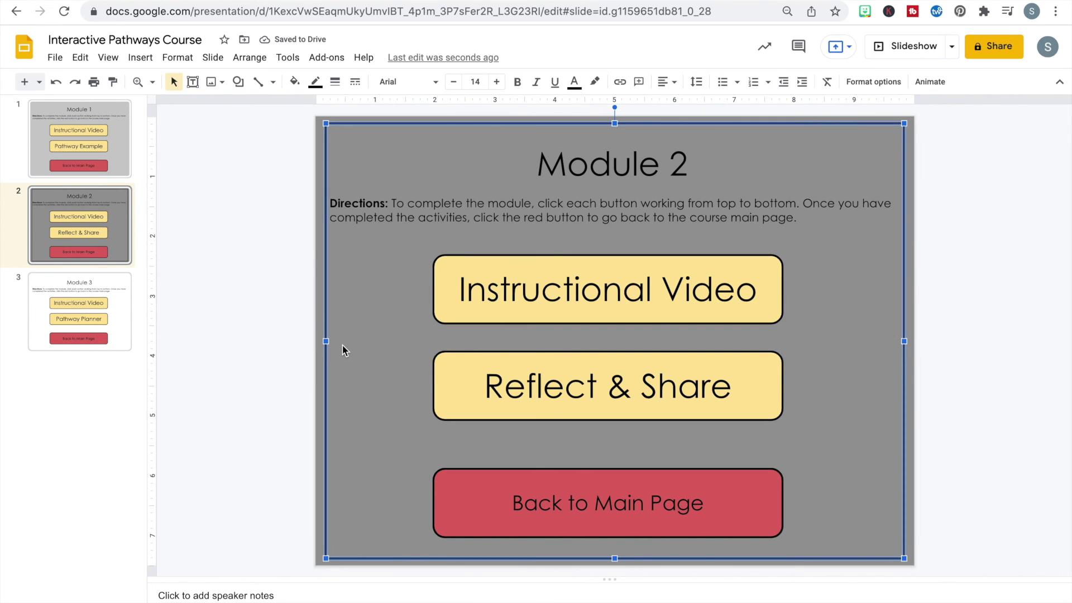
{"action": "left_click", "coordinate": [273, 330]}
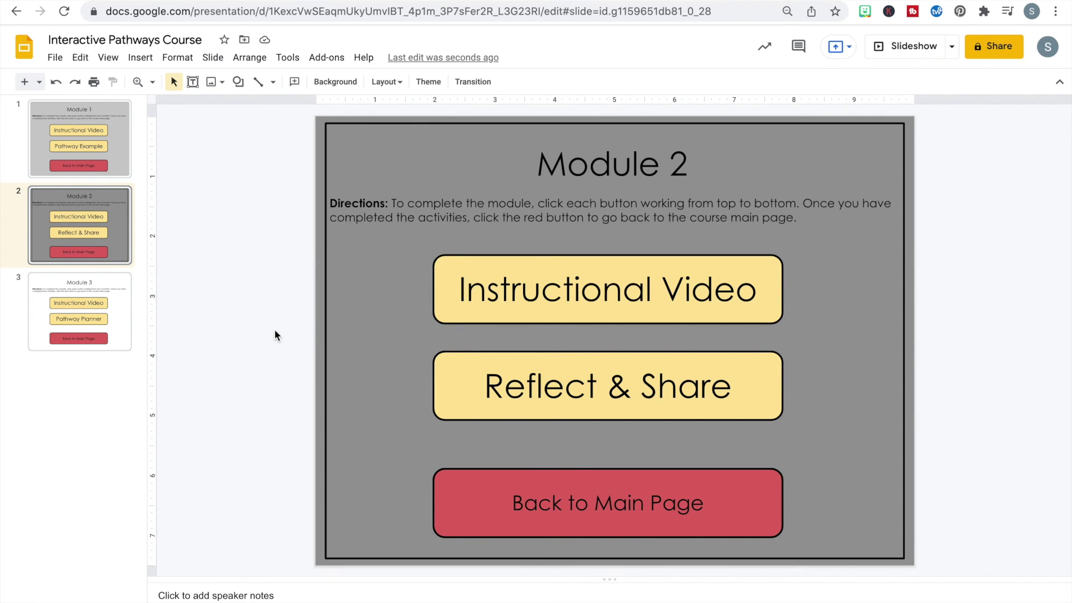
{"action": "left_click", "coordinate": [338, 126]}
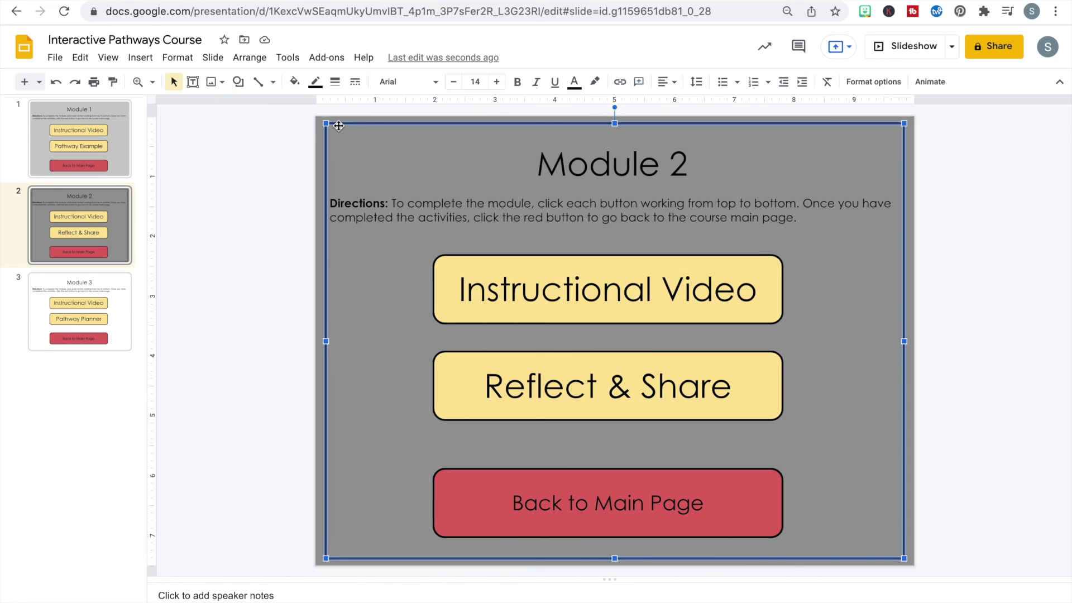
{"action": "left_click", "coordinate": [335, 81]}
{"action": "left_click", "coordinate": [353, 166]}
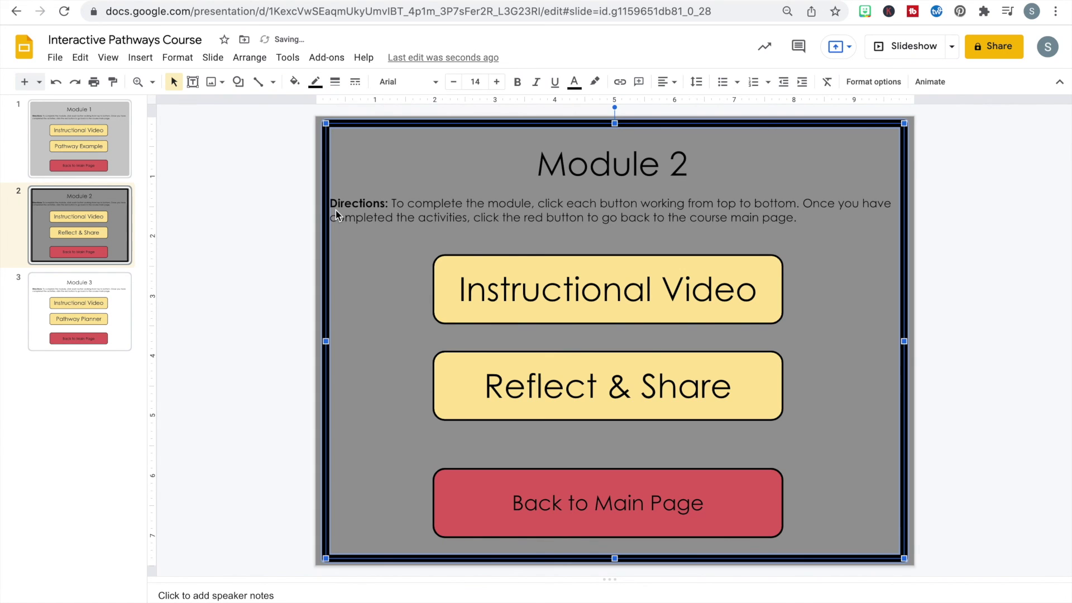
Step: Shift and narrow the Directions text box so it fits inside the frame
{"action": "left_click", "coordinate": [266, 211]}
{"action": "mouse_move", "coordinate": [902, 213]}
{"action": "left_mouse_down"}
{"action": "mouse_move", "coordinate": [911, 212]}
{"action": "mouse_move", "coordinate": [901, 212]}
{"action": "left_mouse_up"}
{"action": "left_click", "coordinate": [970, 225]}
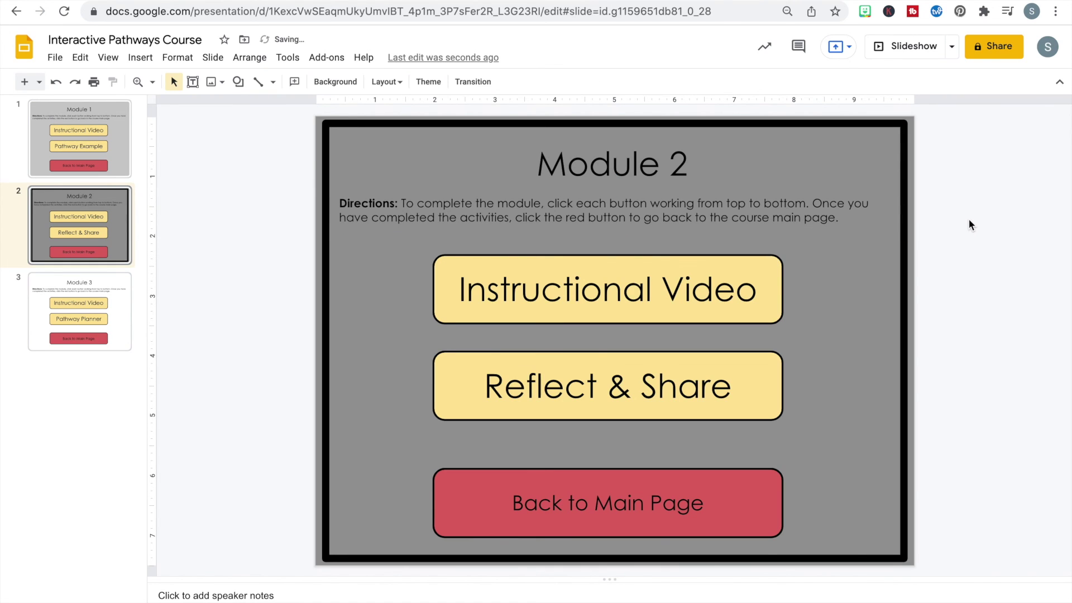